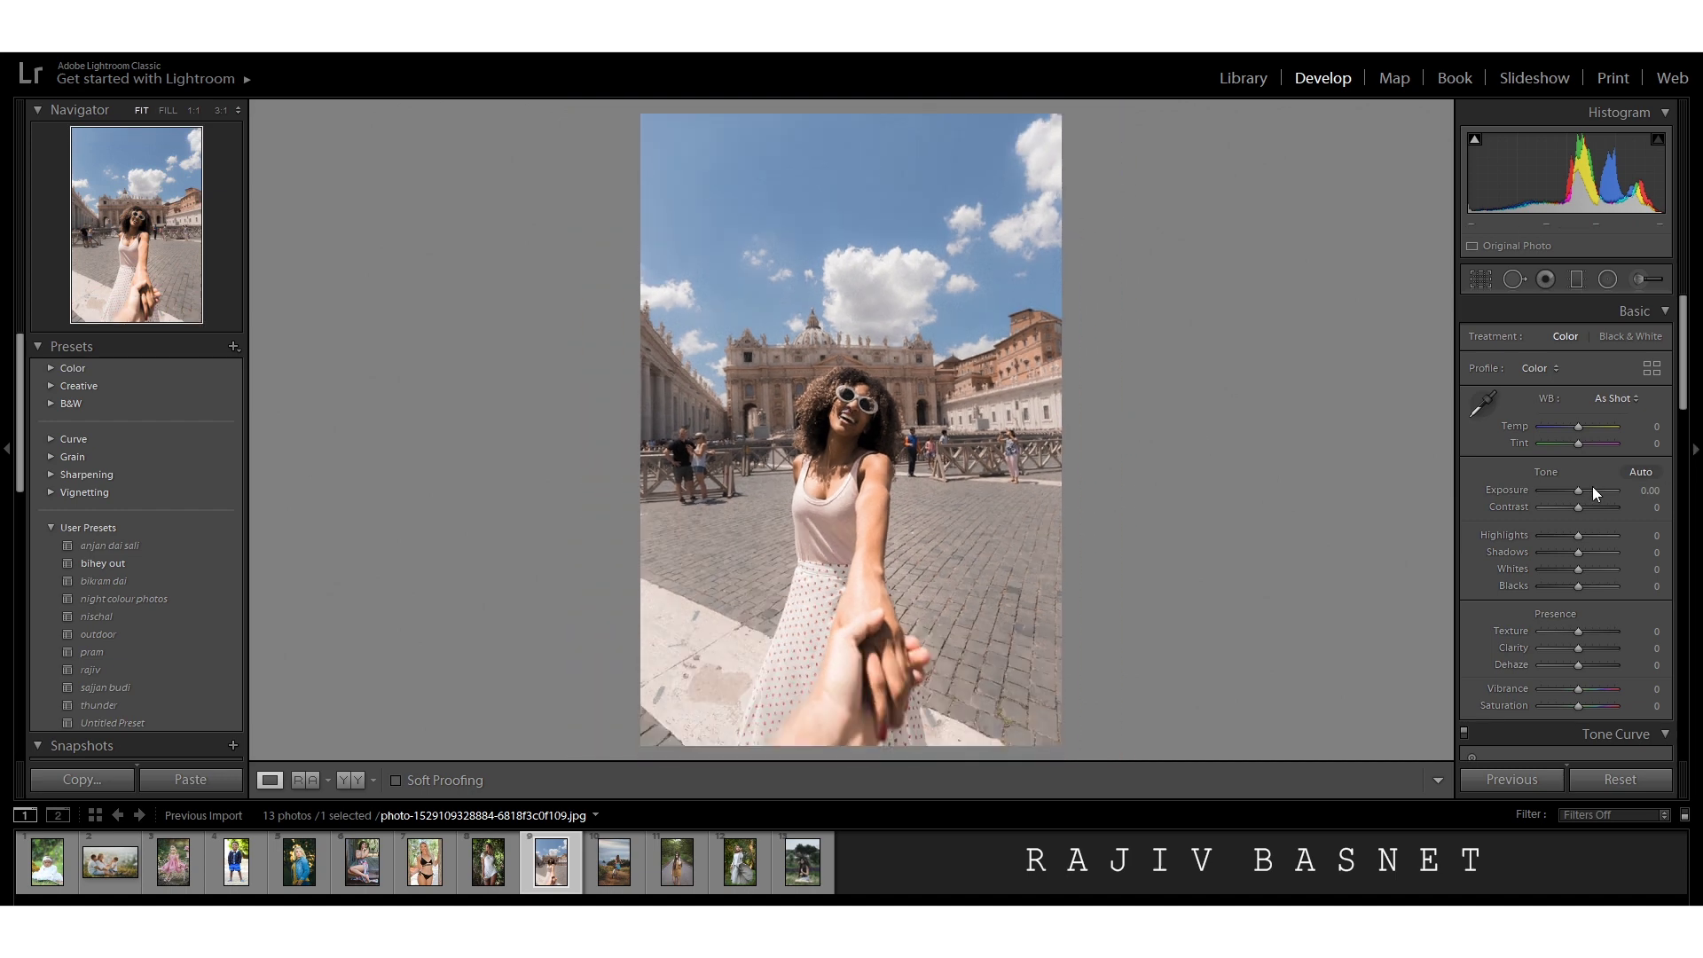
Set Exposure to -0.36, Highlights to -64, Shadows to +81, Temp to -5 and Clarity to +7.
drag(1579, 493, 1608, 553)
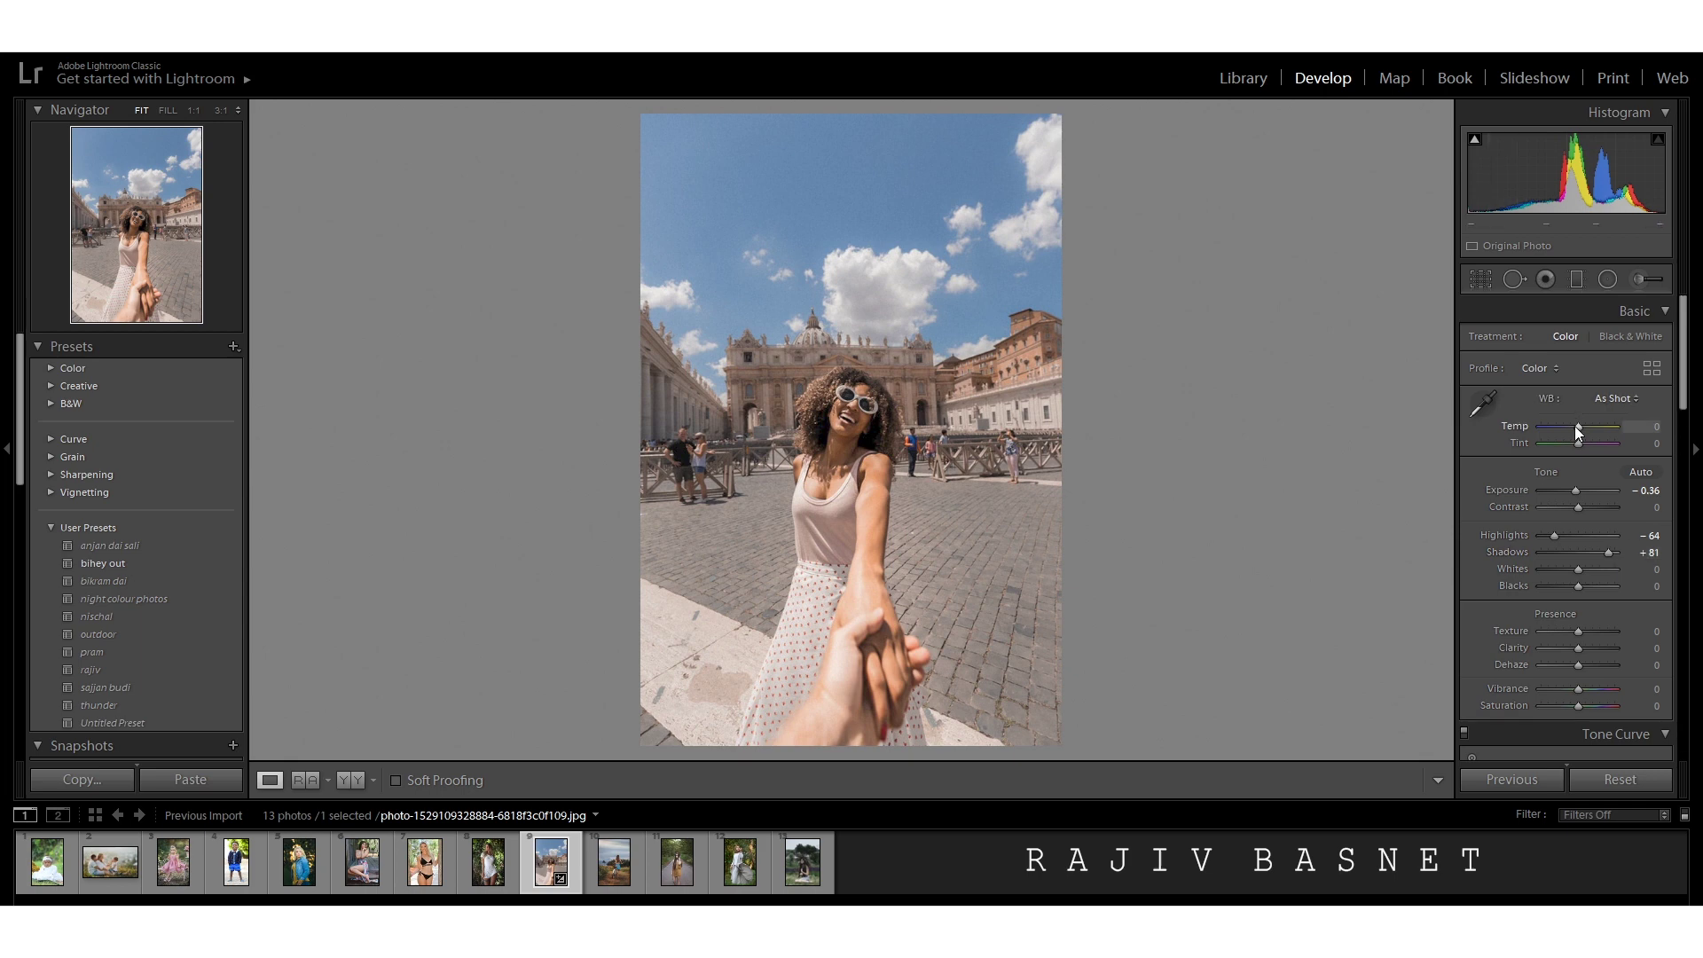
drag(1577, 433, 1575, 433)
drag(1681, 372, 1582, 434)
scroll(1672, 439, up, 3)
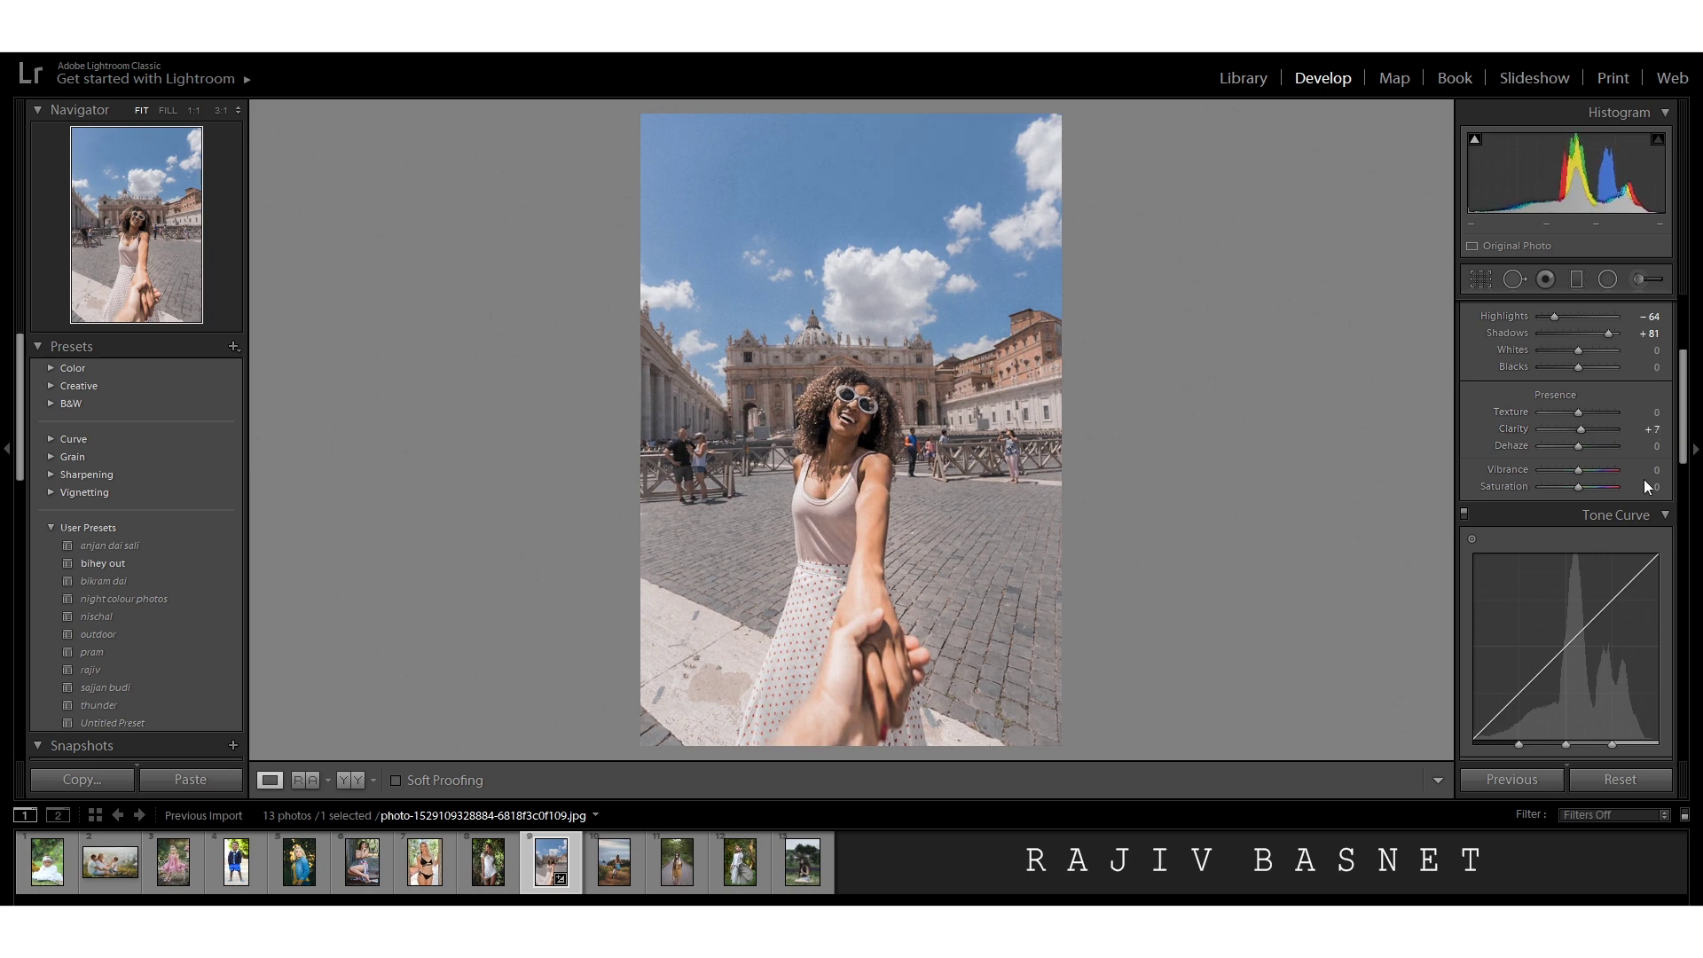
Shape the tone curve with Highlights -56, Darks -7 and Shadows +89, moving the midtone and highlight split points towards the highlights, the latter to 90.
drag(1685, 448, 1682, 505)
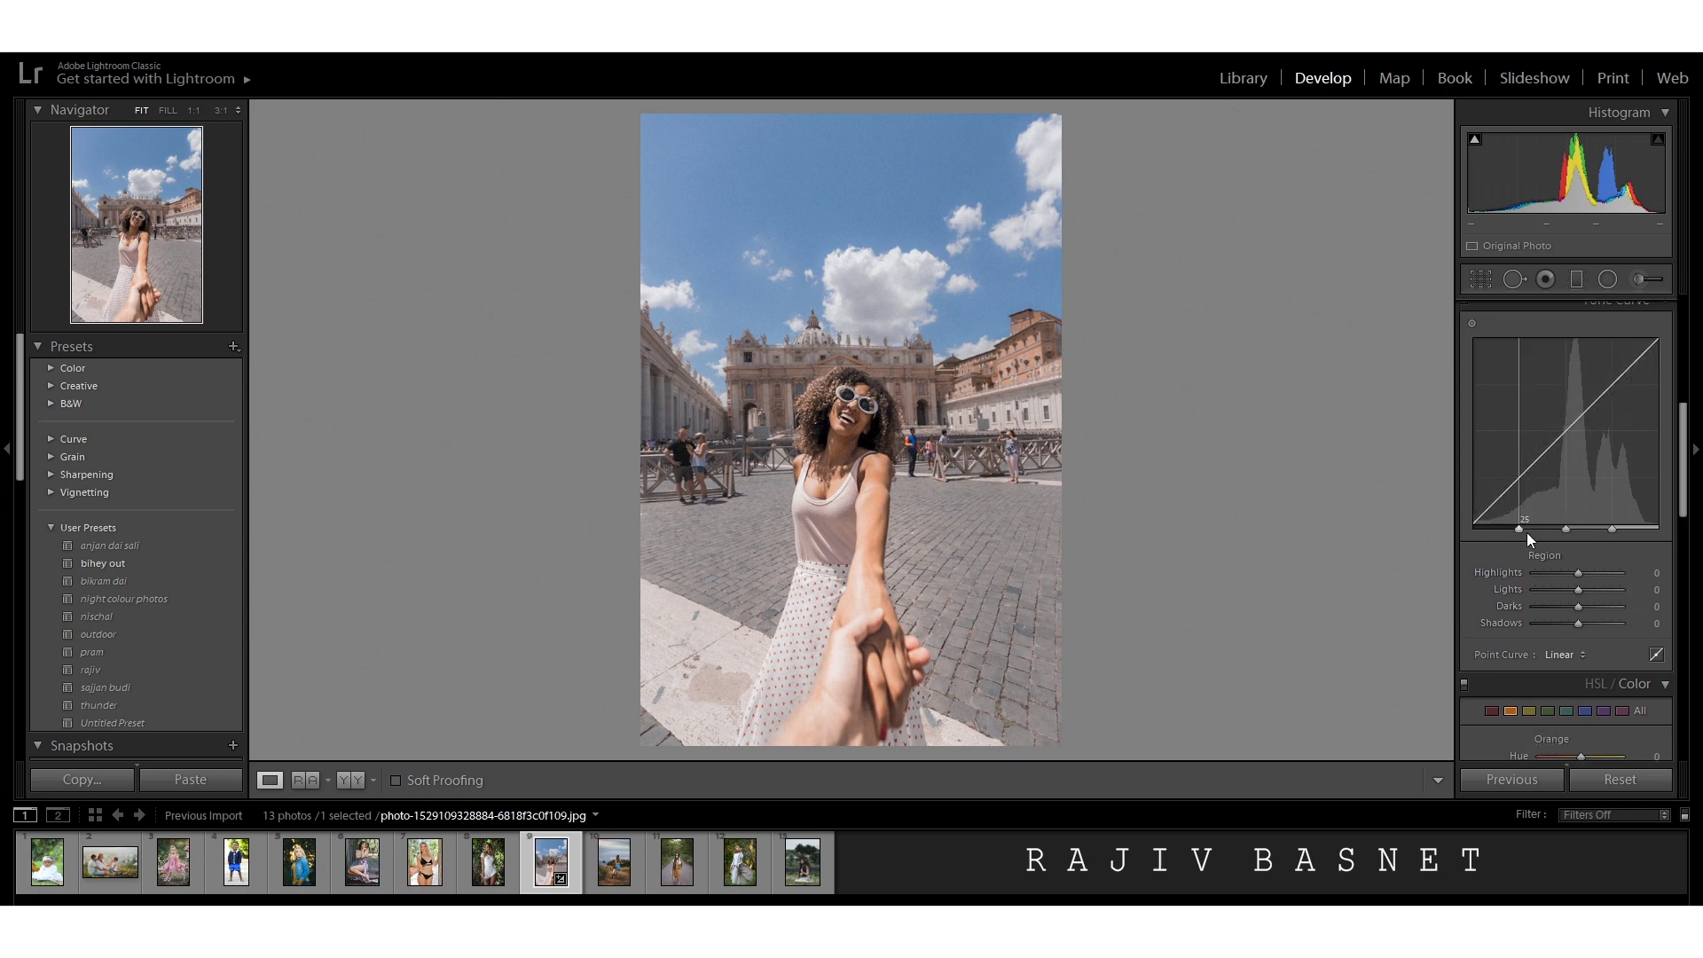
mouse_move(1524, 530)
mouse_down()
mouse_move(1492, 527)
mouse_move(1507, 463)
mouse_up()
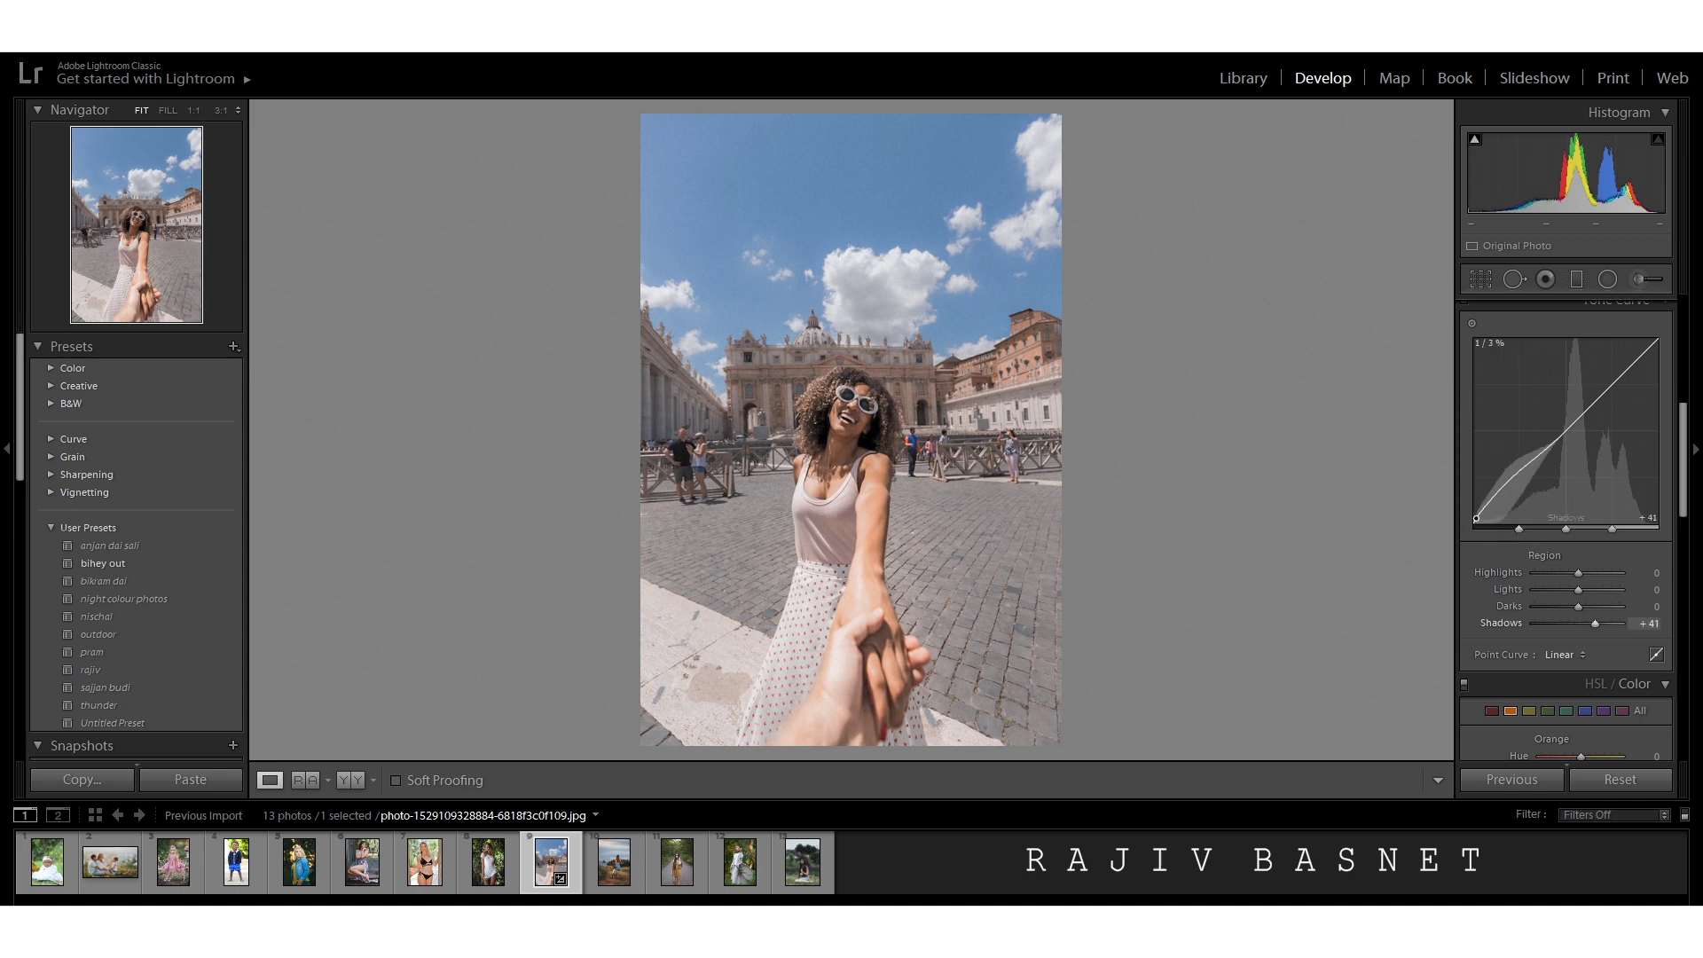
scroll(1539, 441, up, 2)
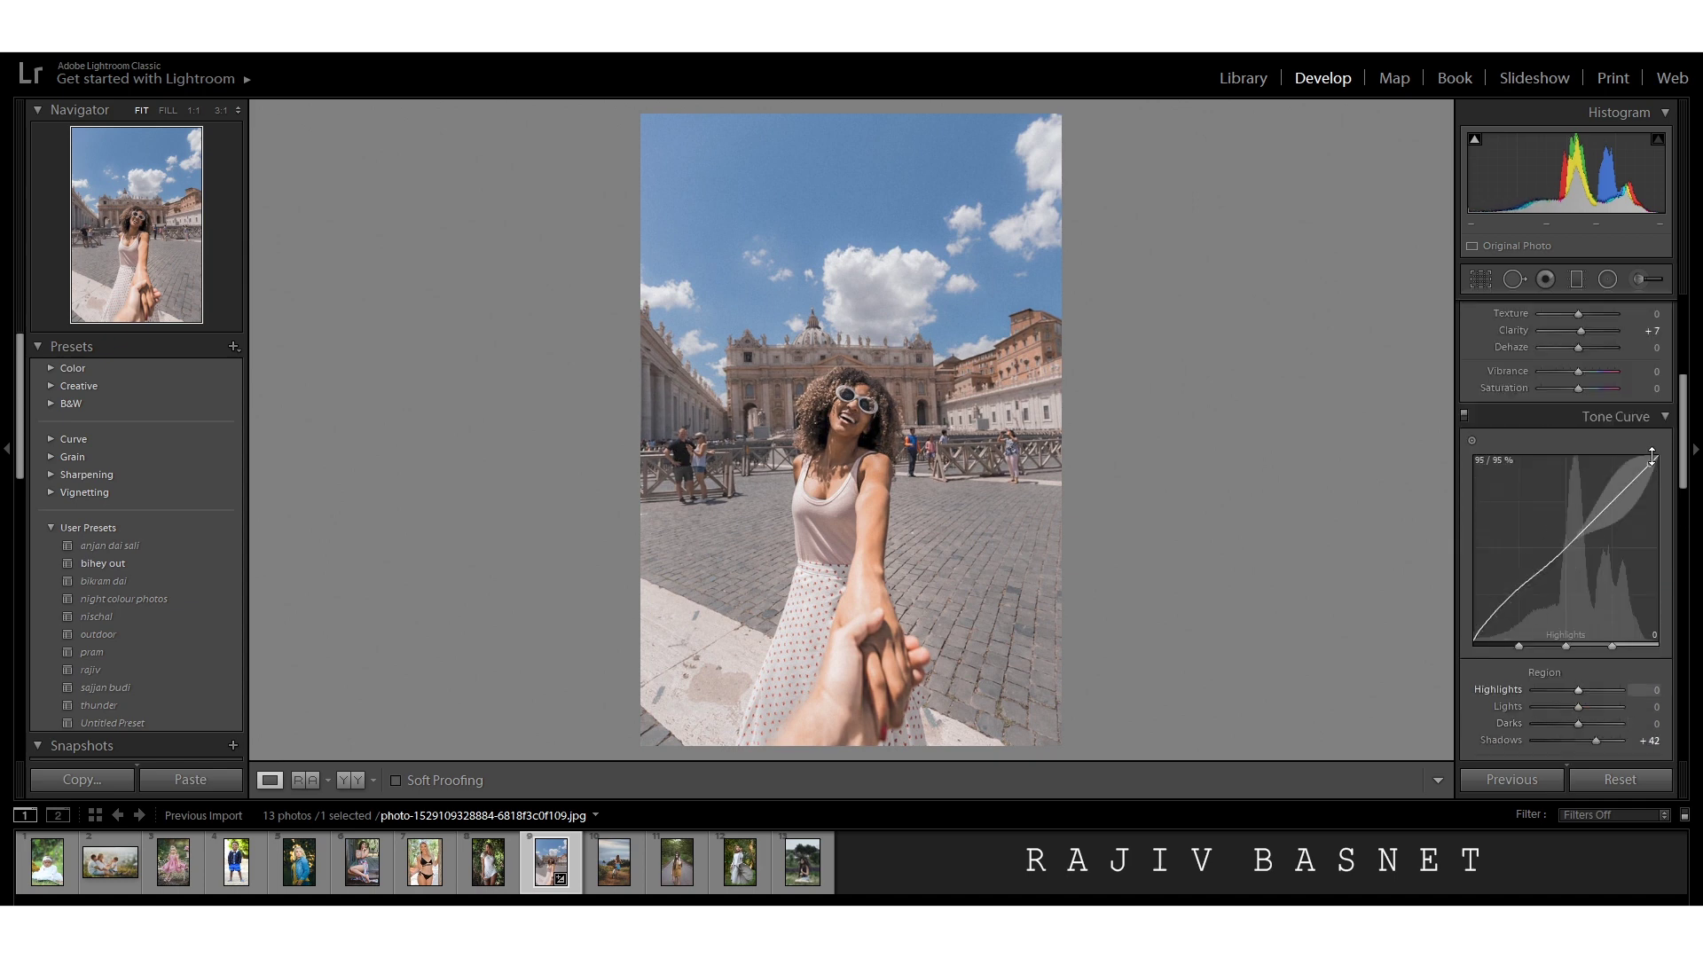
drag(1651, 457, 1643, 479)
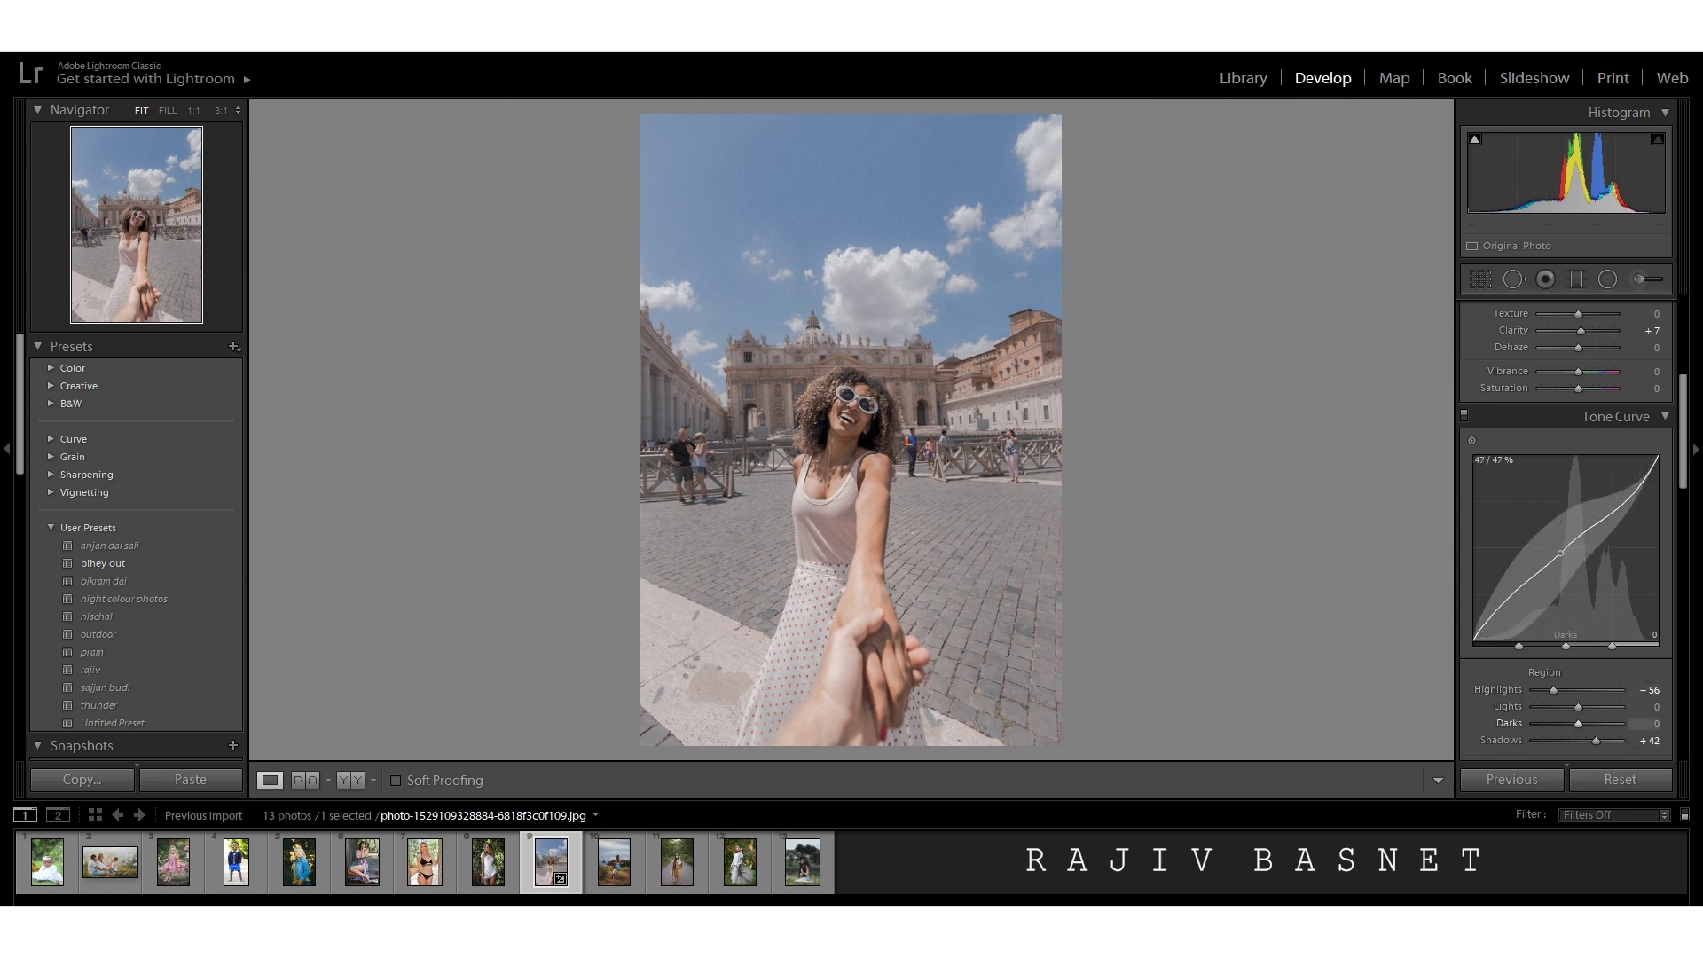
drag(1560, 553, 1560, 556)
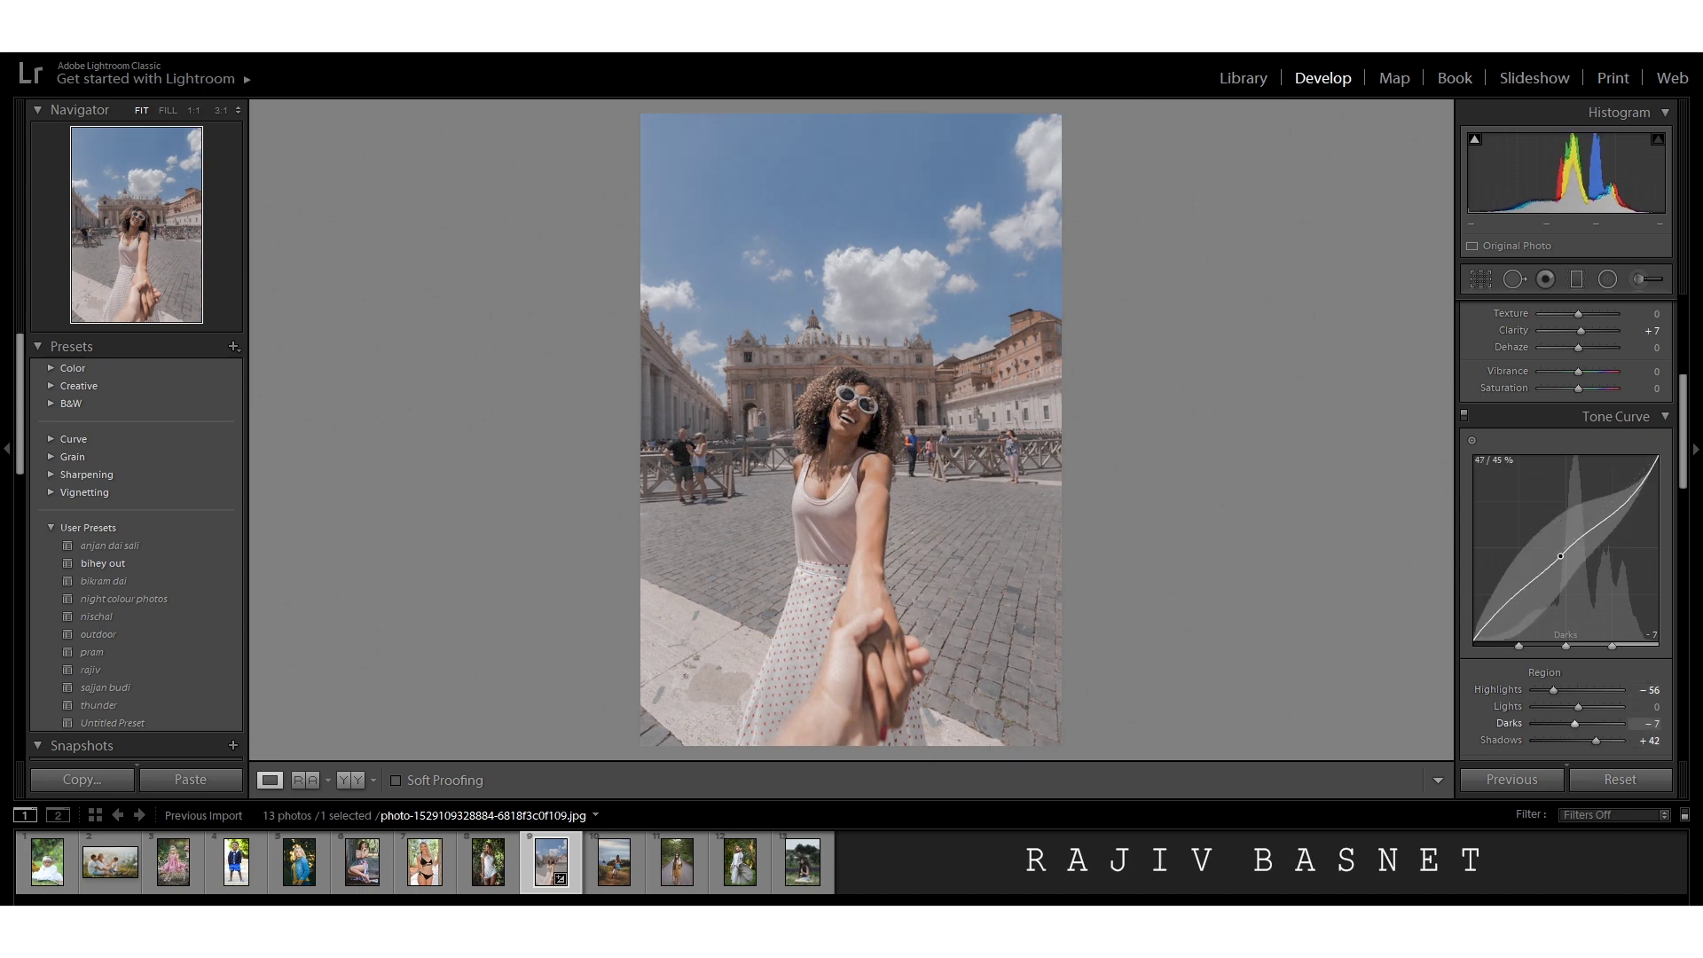
drag(1566, 647, 1651, 653)
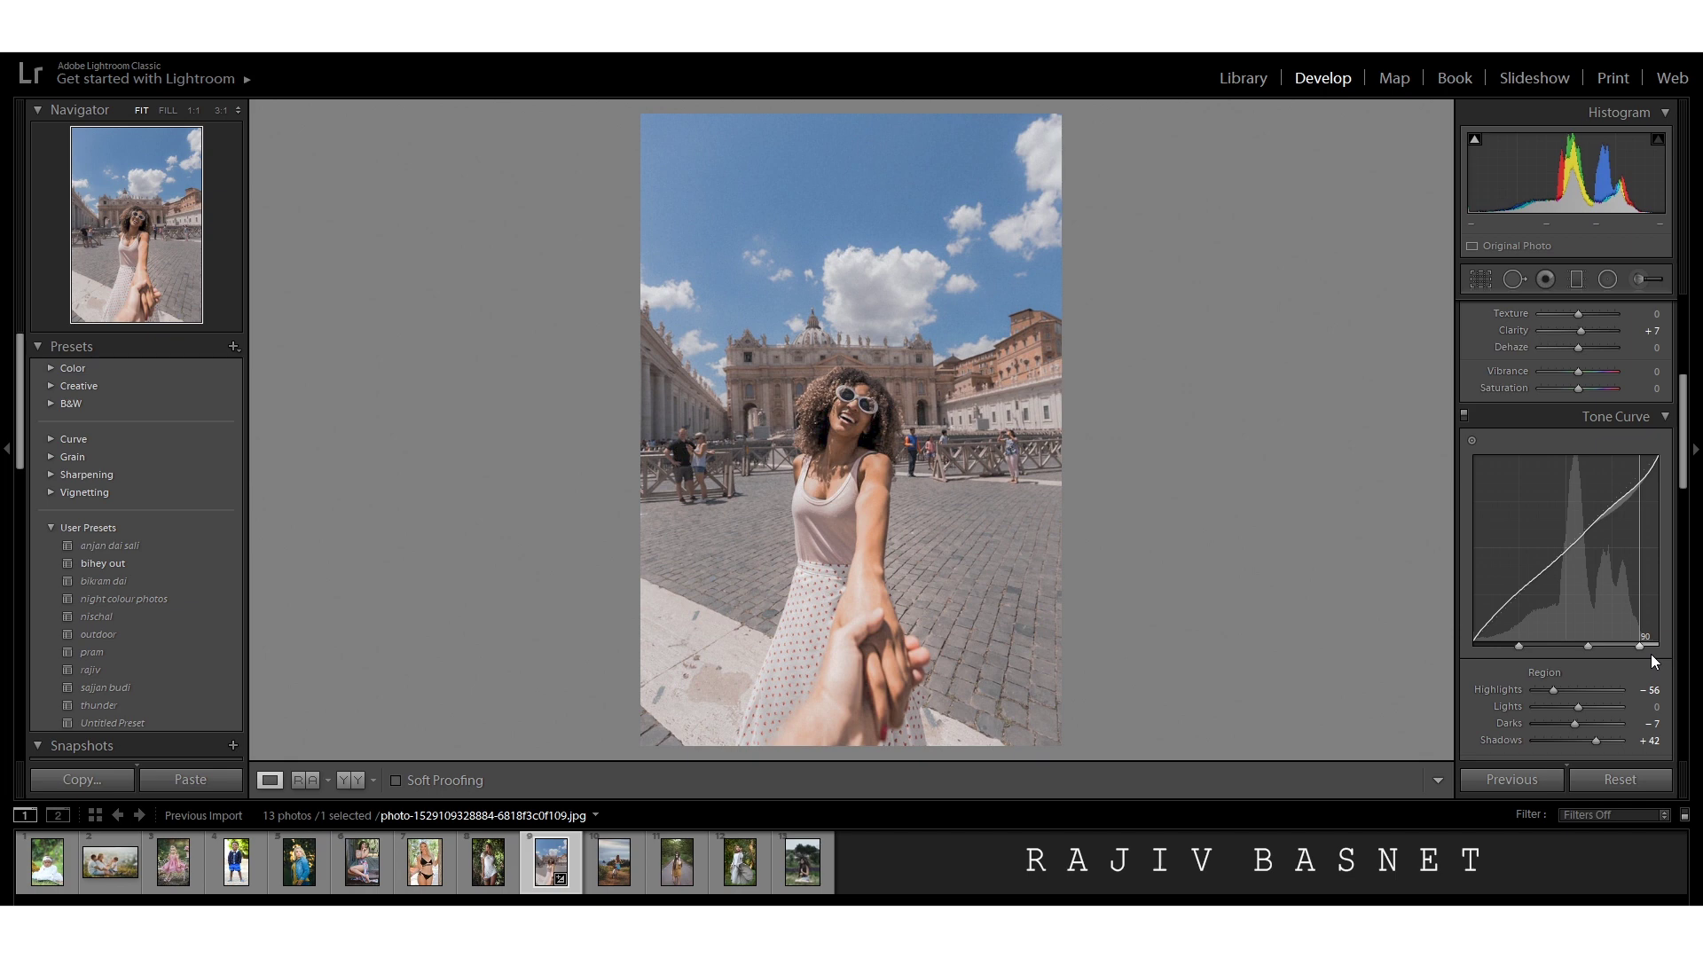
drag(1475, 635, 1475, 620)
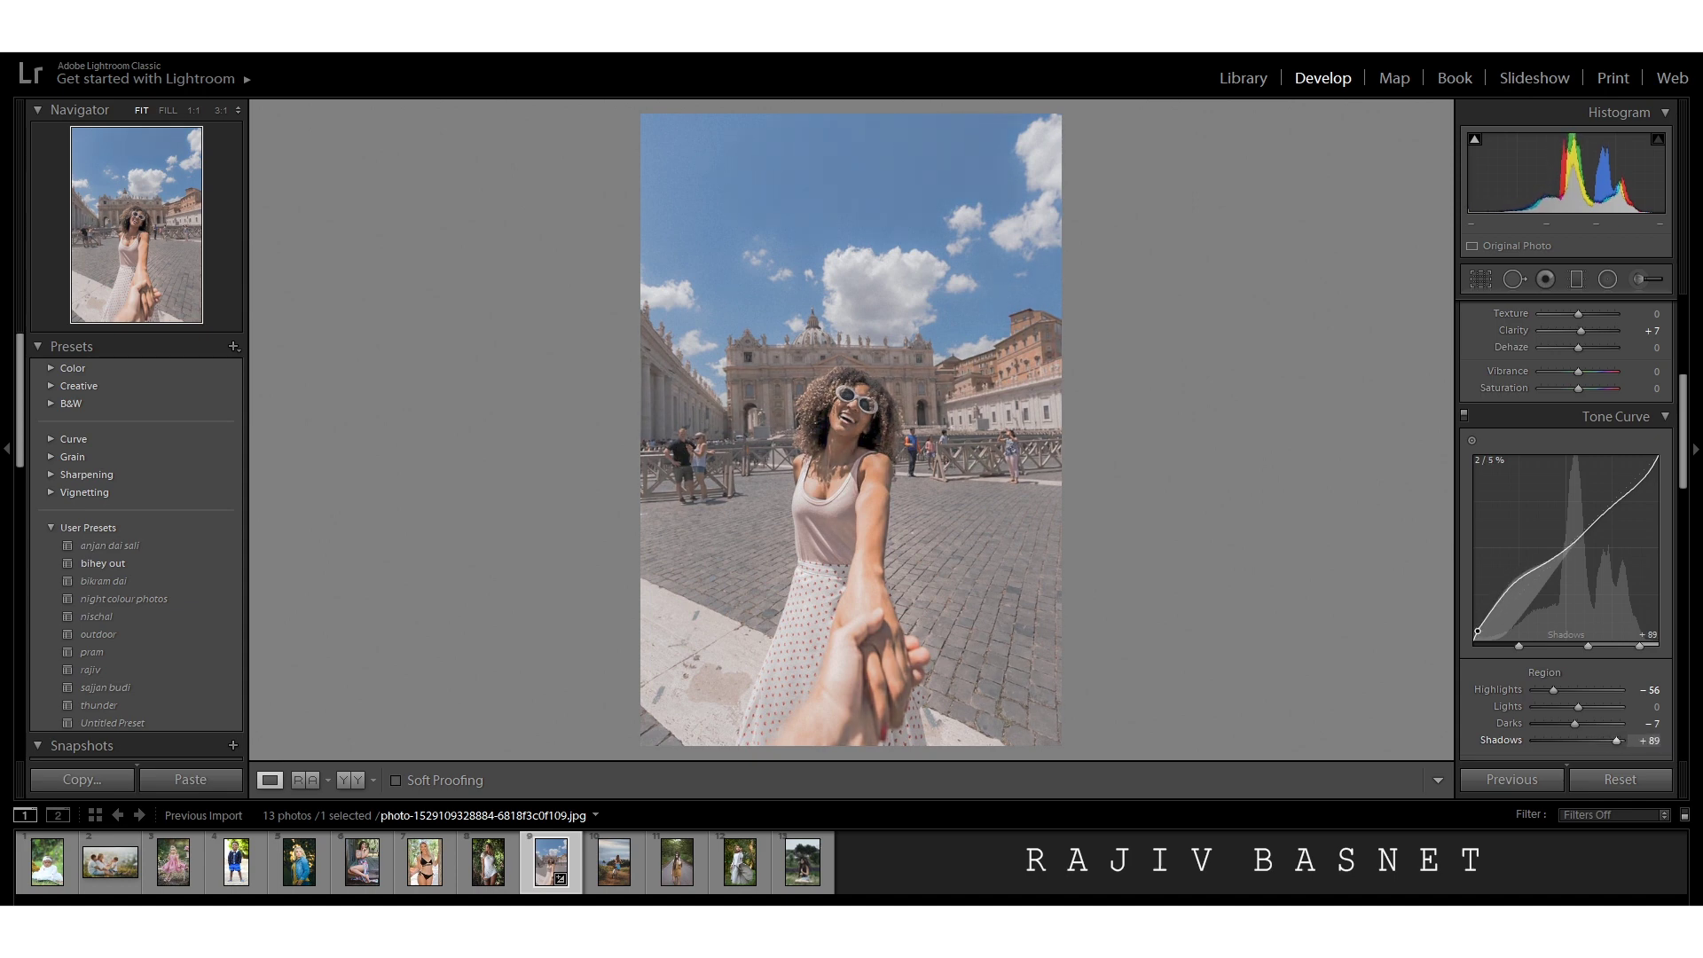
scroll(1627, 650, down, 2)
scroll(1612, 532, up, 3)
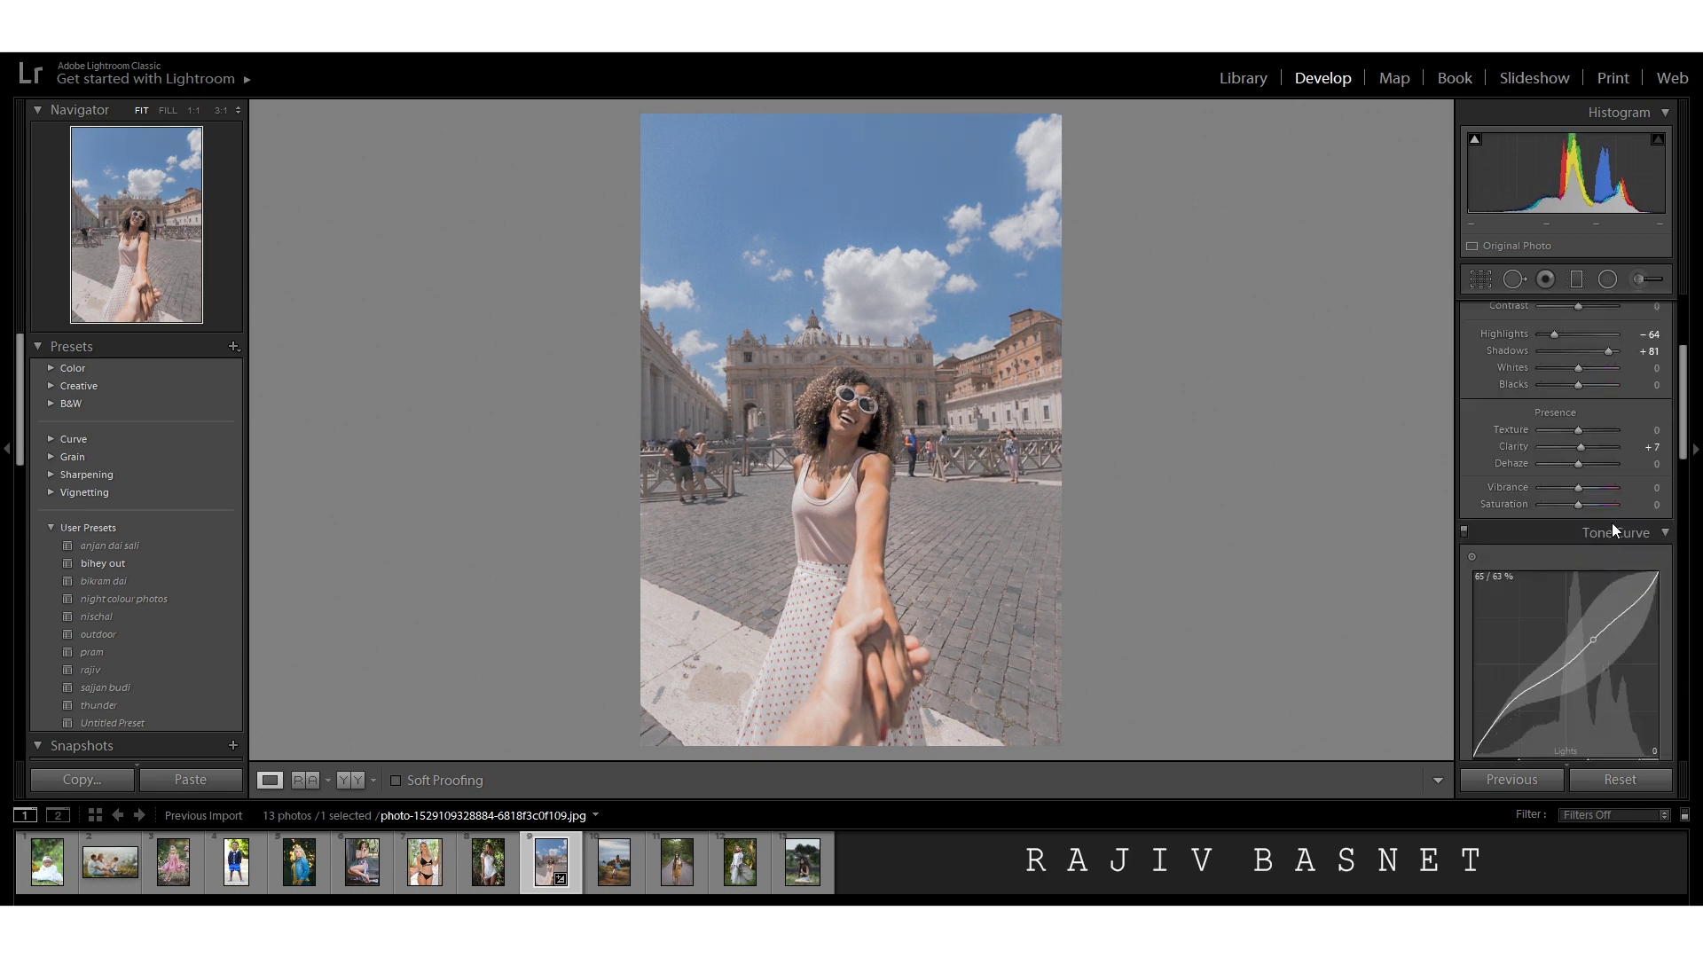
click(1658, 534)
Raise the saturation of the orange tones to +13 in the HSL/Color adjustments.
scroll(1614, 536, down, 3)
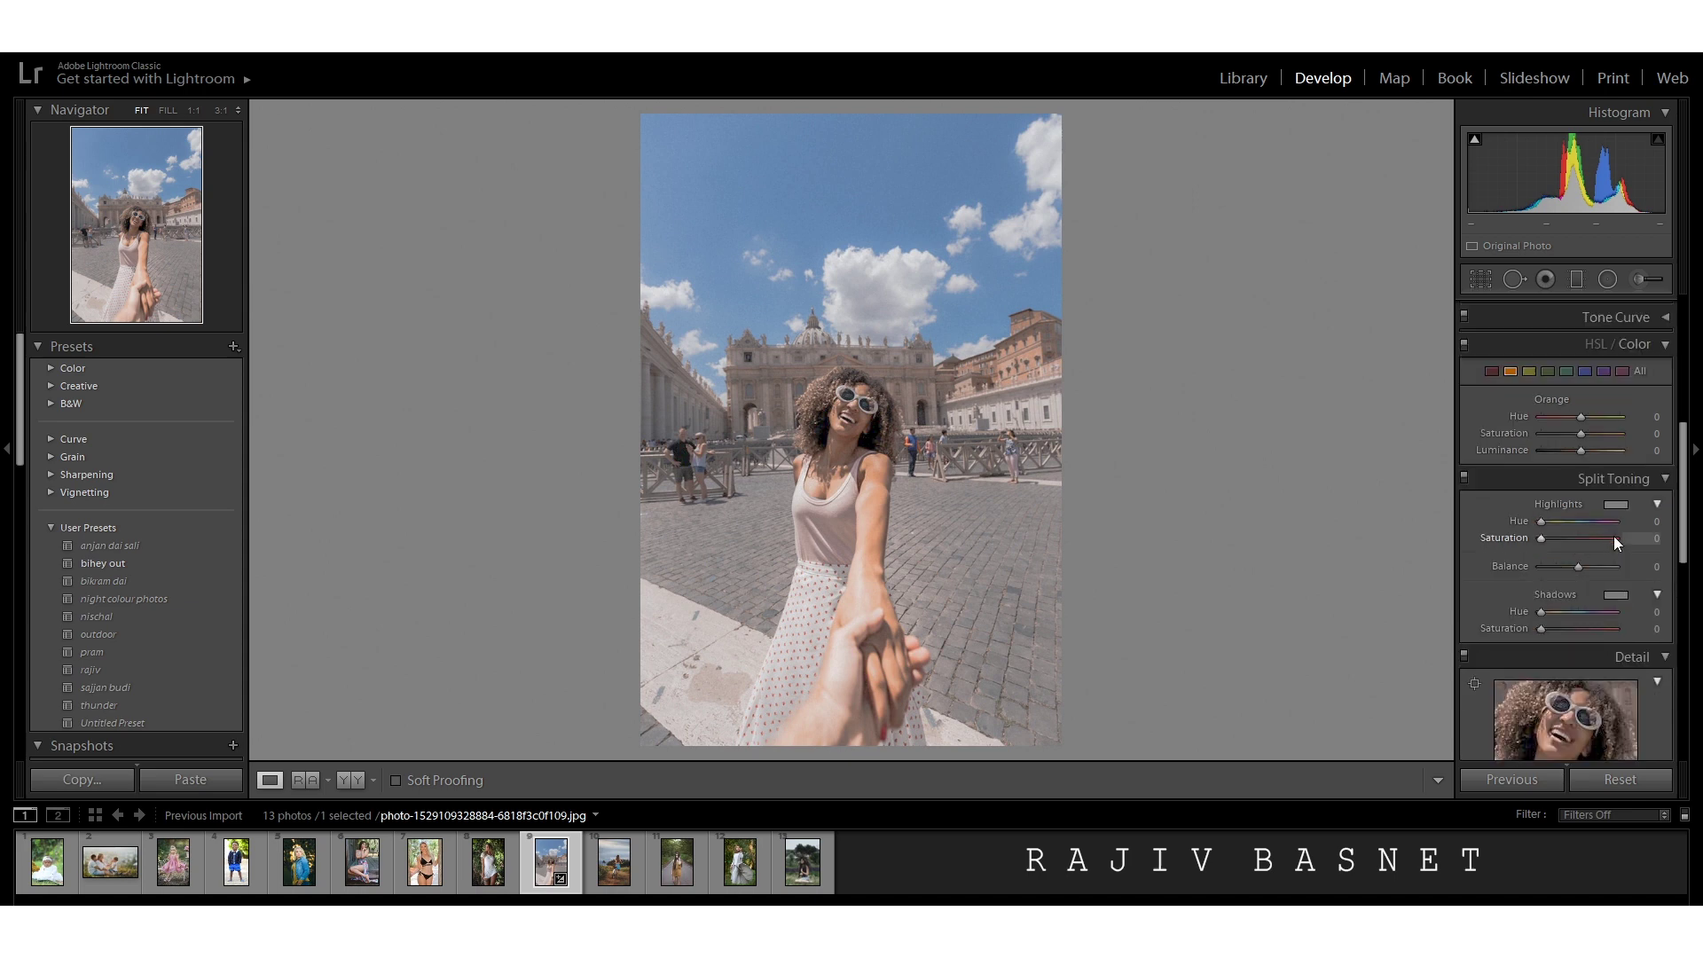
click(1491, 372)
click(1508, 370)
drag(1578, 432, 1568, 436)
Straighten the photo with a slight crop rotation, apply it and fit the whole image in view.
click(1481, 280)
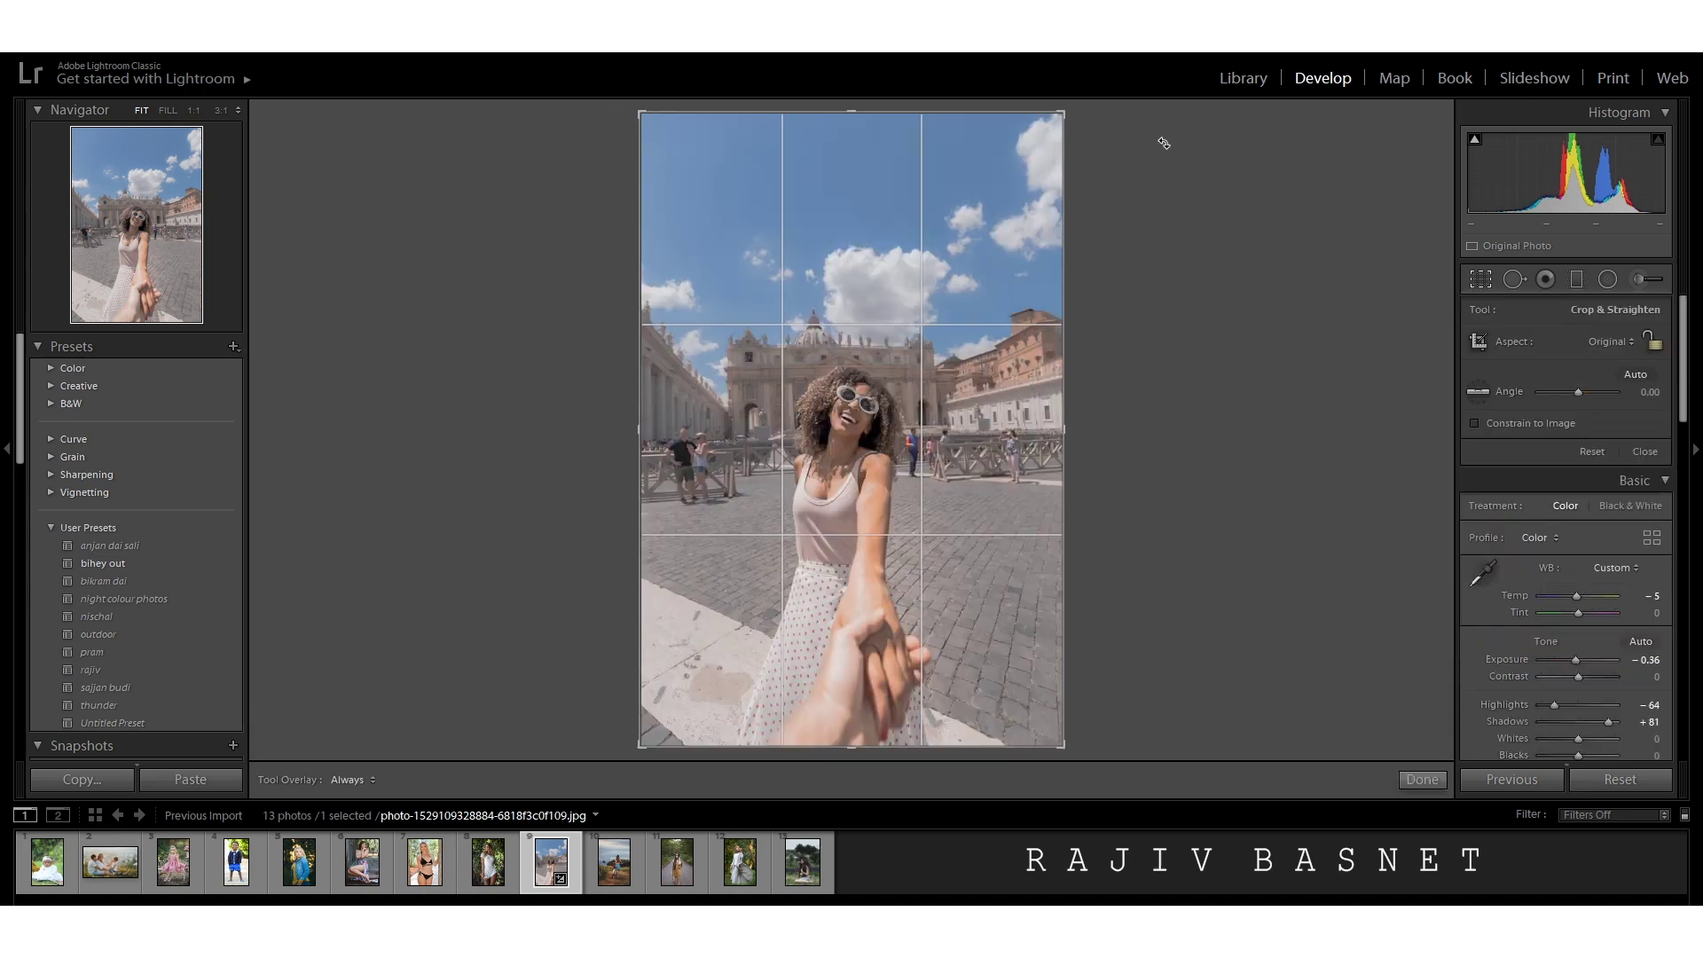
drag(1163, 145, 1151, 152)
double_click(912, 280)
click(912, 282)
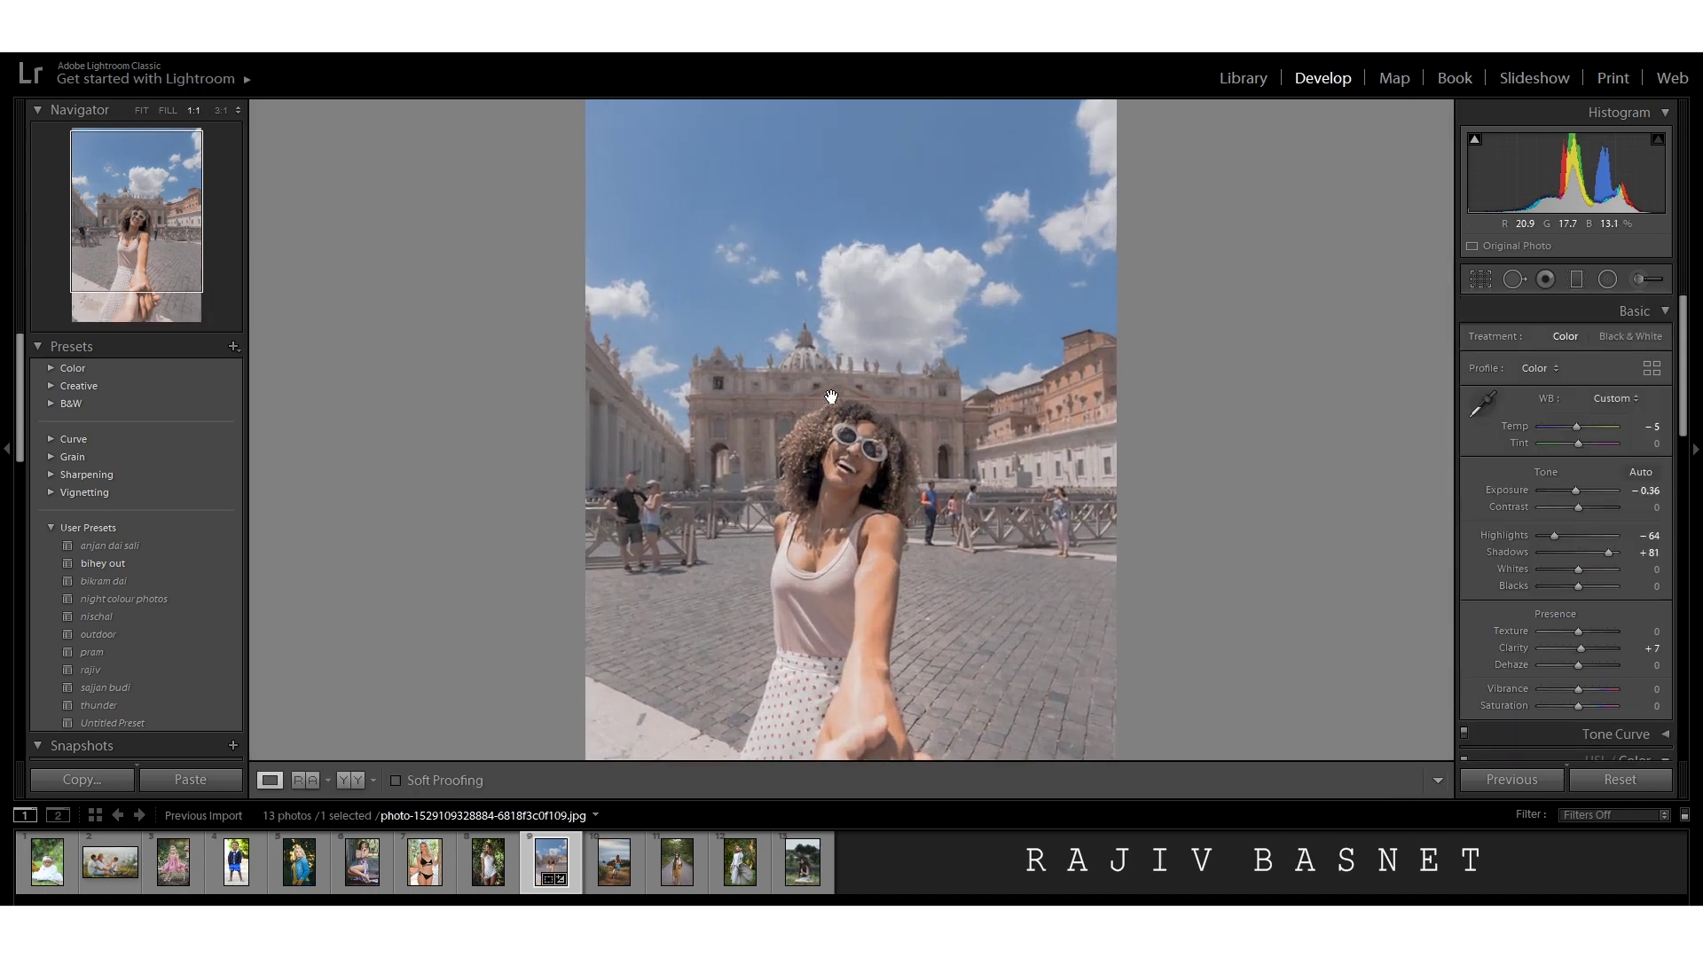
click(830, 395)
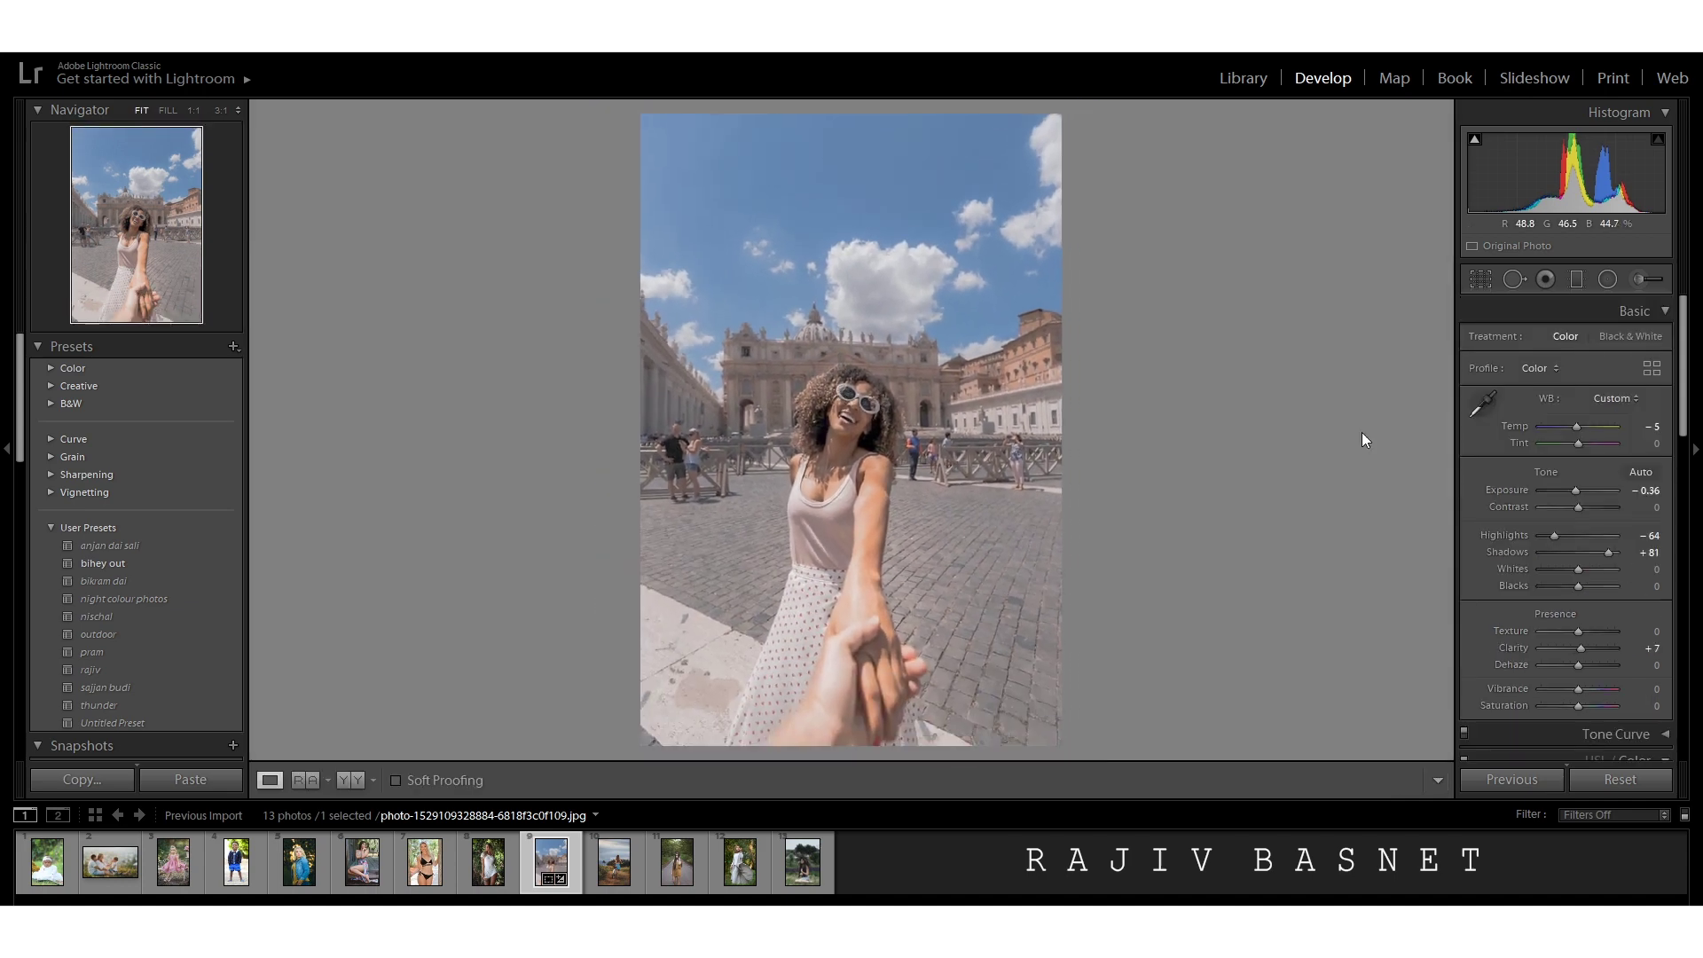
With a side-by-side before/after comparison, turn the blues teal with Hue -42, Saturation +36 and Luminance -18, then return to the single-photo view.
click(345, 779)
scroll(1557, 484, down, 5)
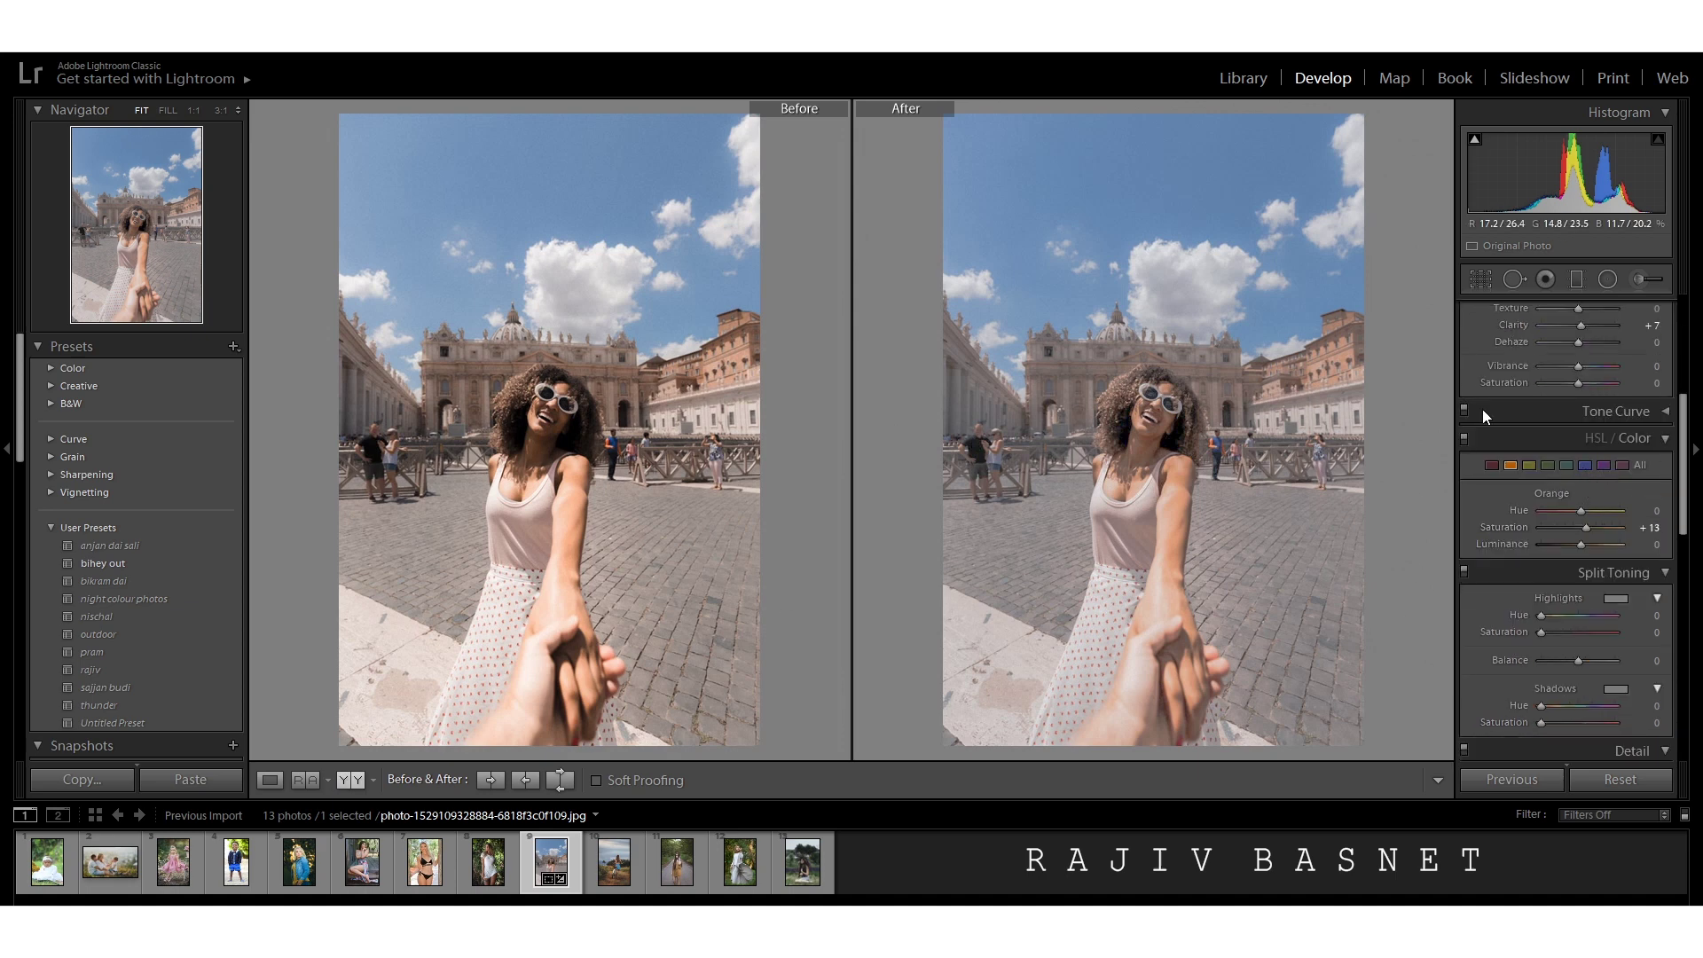
click(1584, 466)
mouse_move(1580, 513)
mouse_down()
mouse_move(1562, 518)
mouse_move(1598, 541)
mouse_move(1575, 531)
mouse_up()
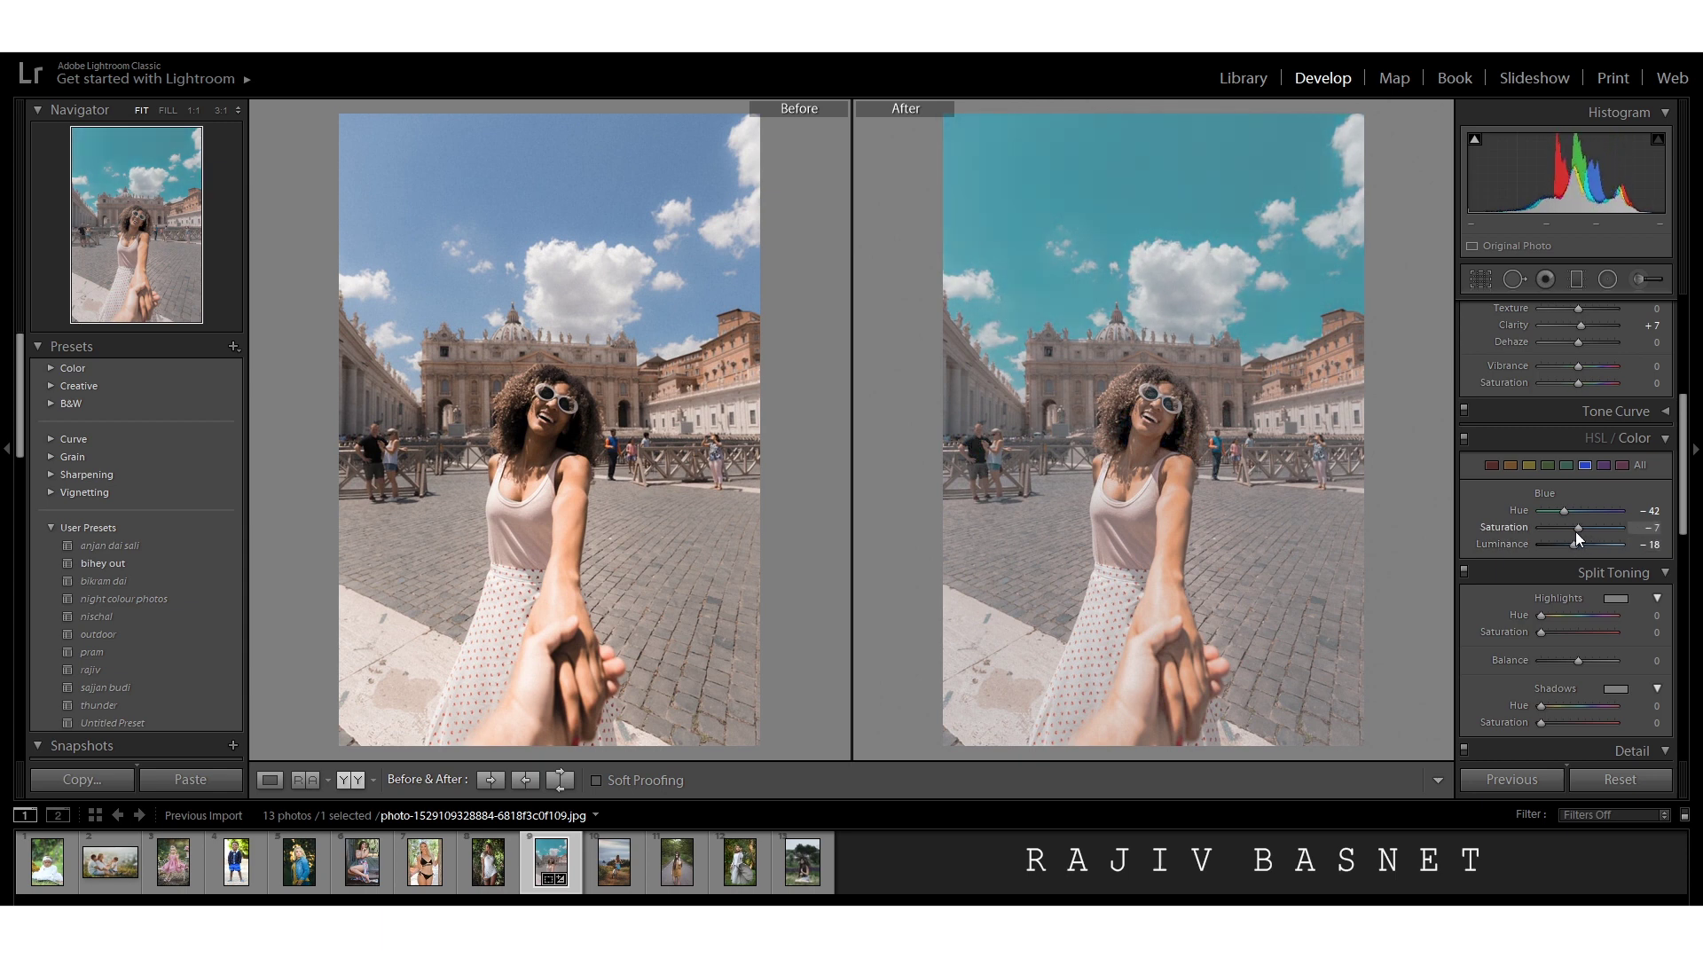
click(1548, 464)
click(1581, 468)
drag(1582, 529, 1598, 527)
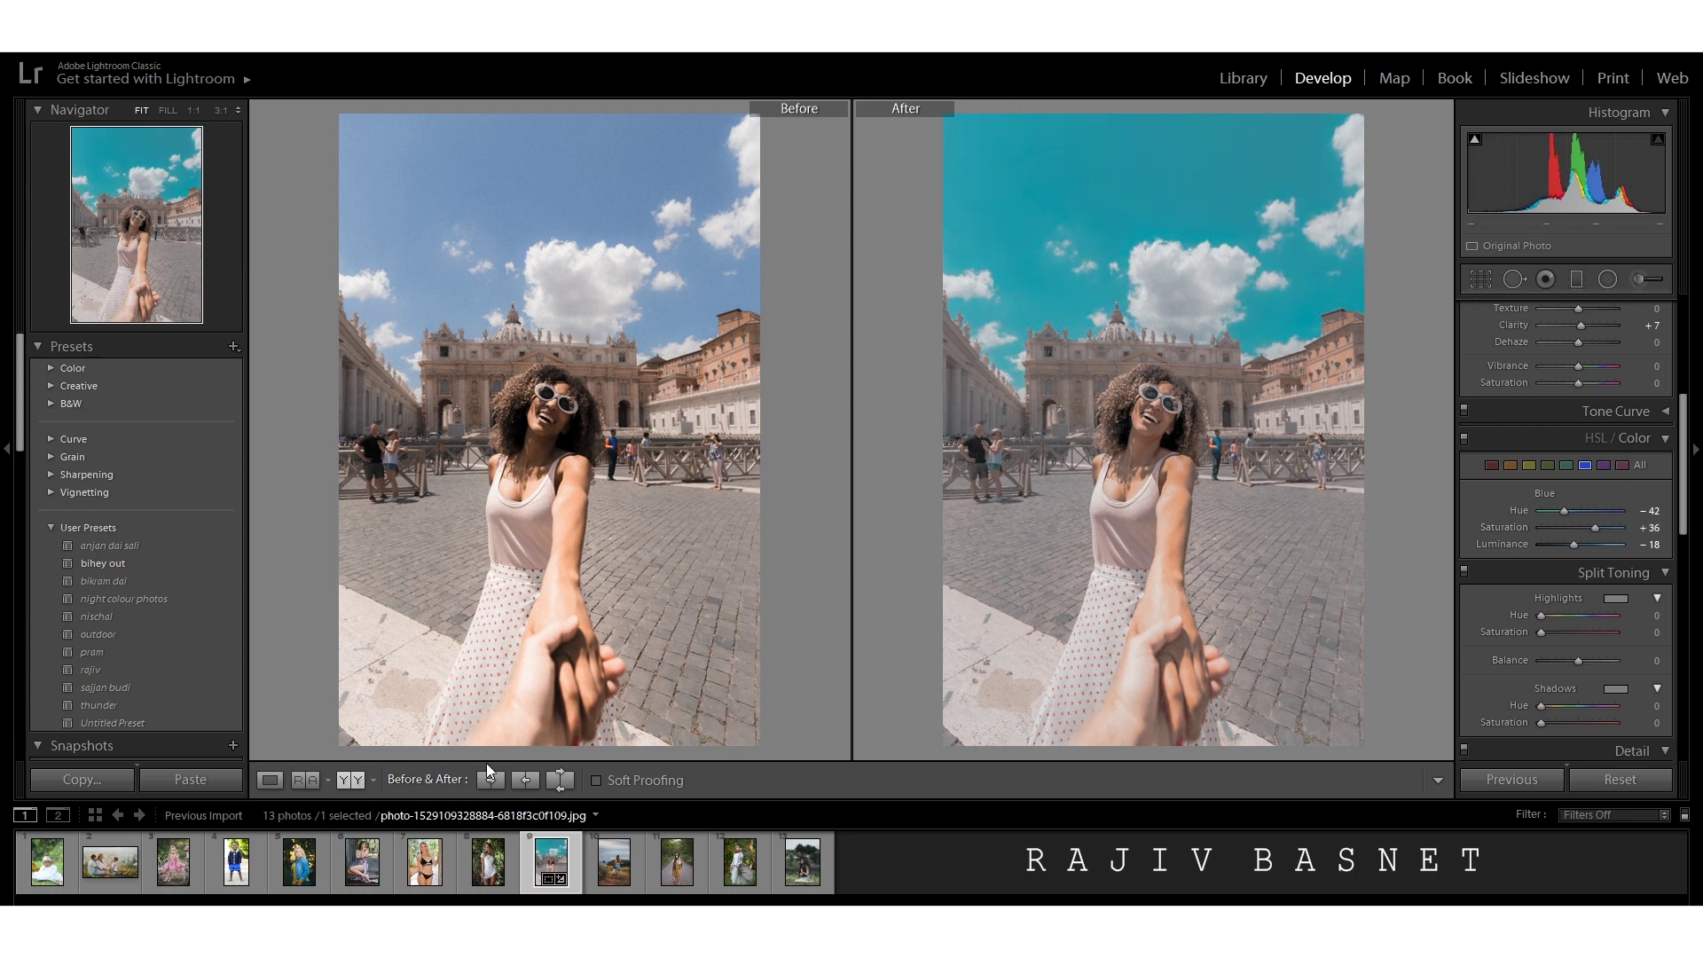
click(269, 782)
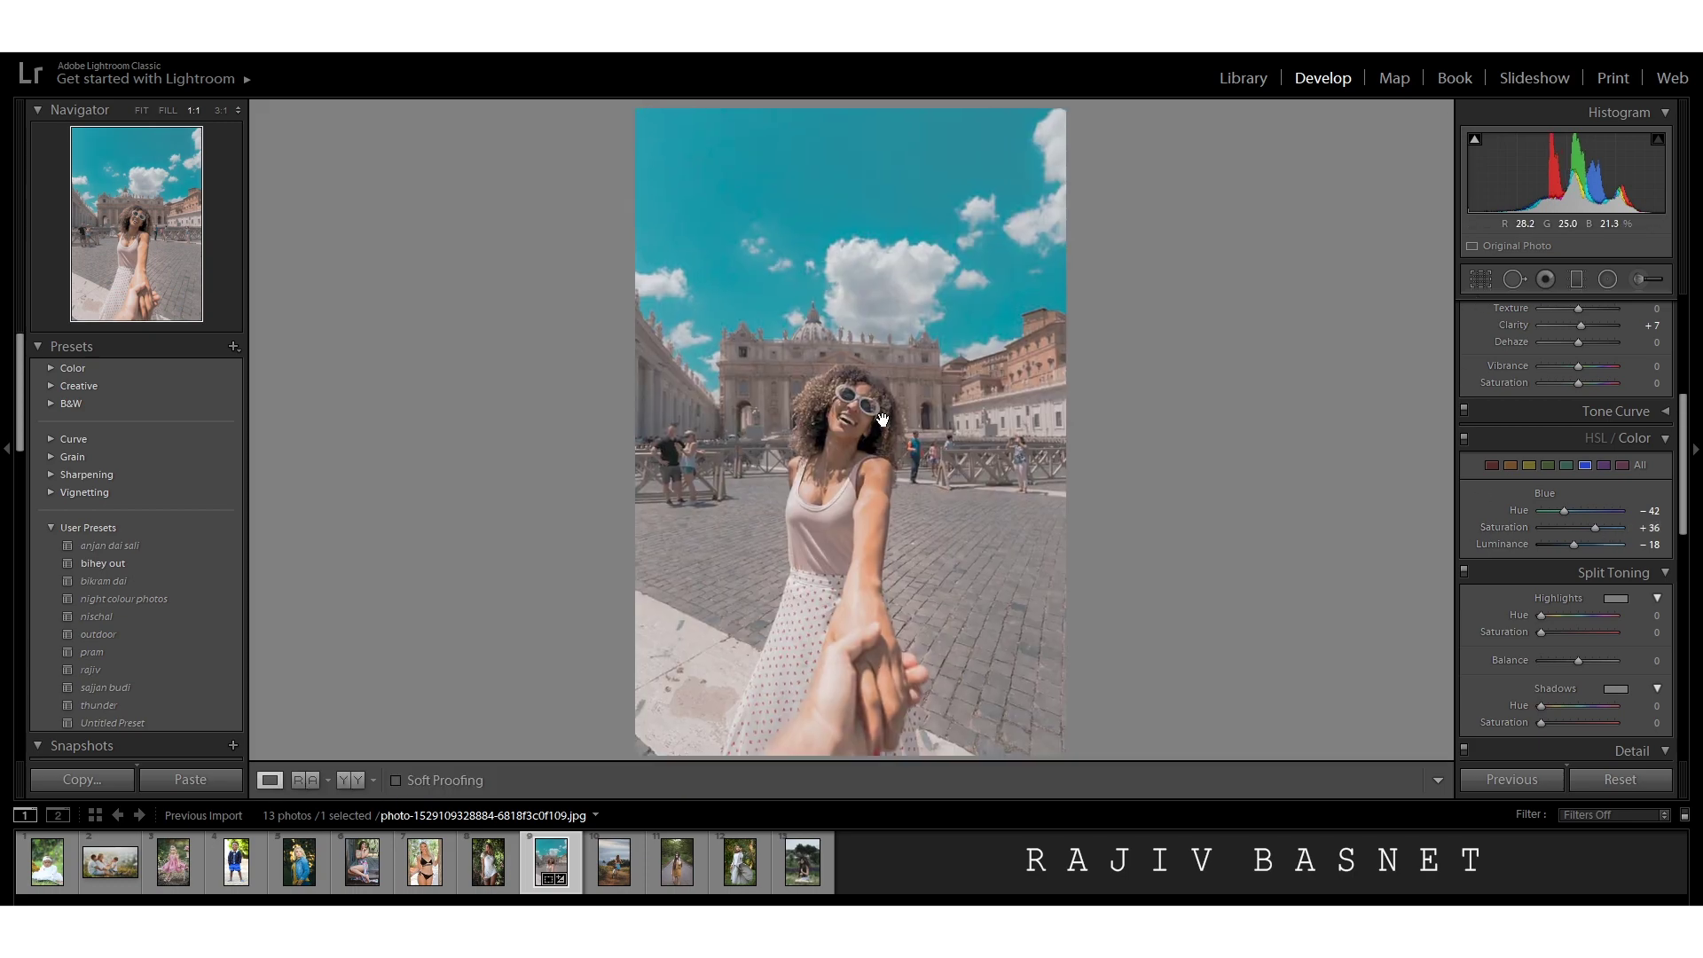
Set the sharpening Amount to 16 and the noise reduction Luminance to 13 with Detail 36.
scroll(1626, 572, down, 5)
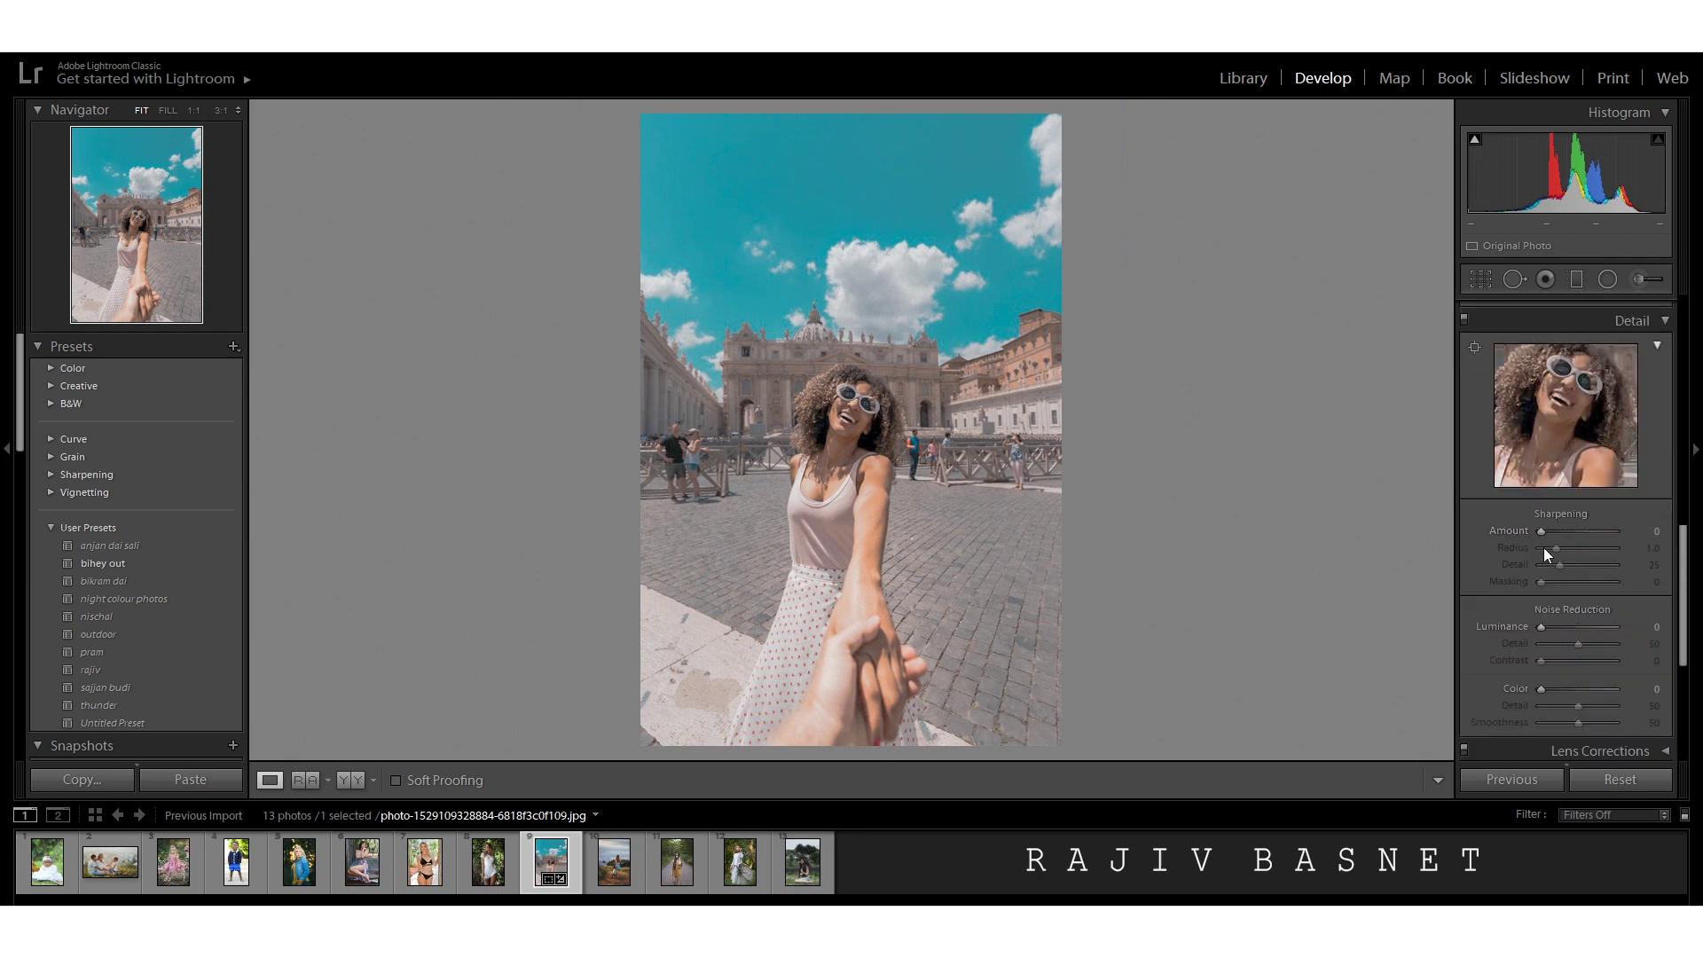
scroll(1550, 620, down, 3)
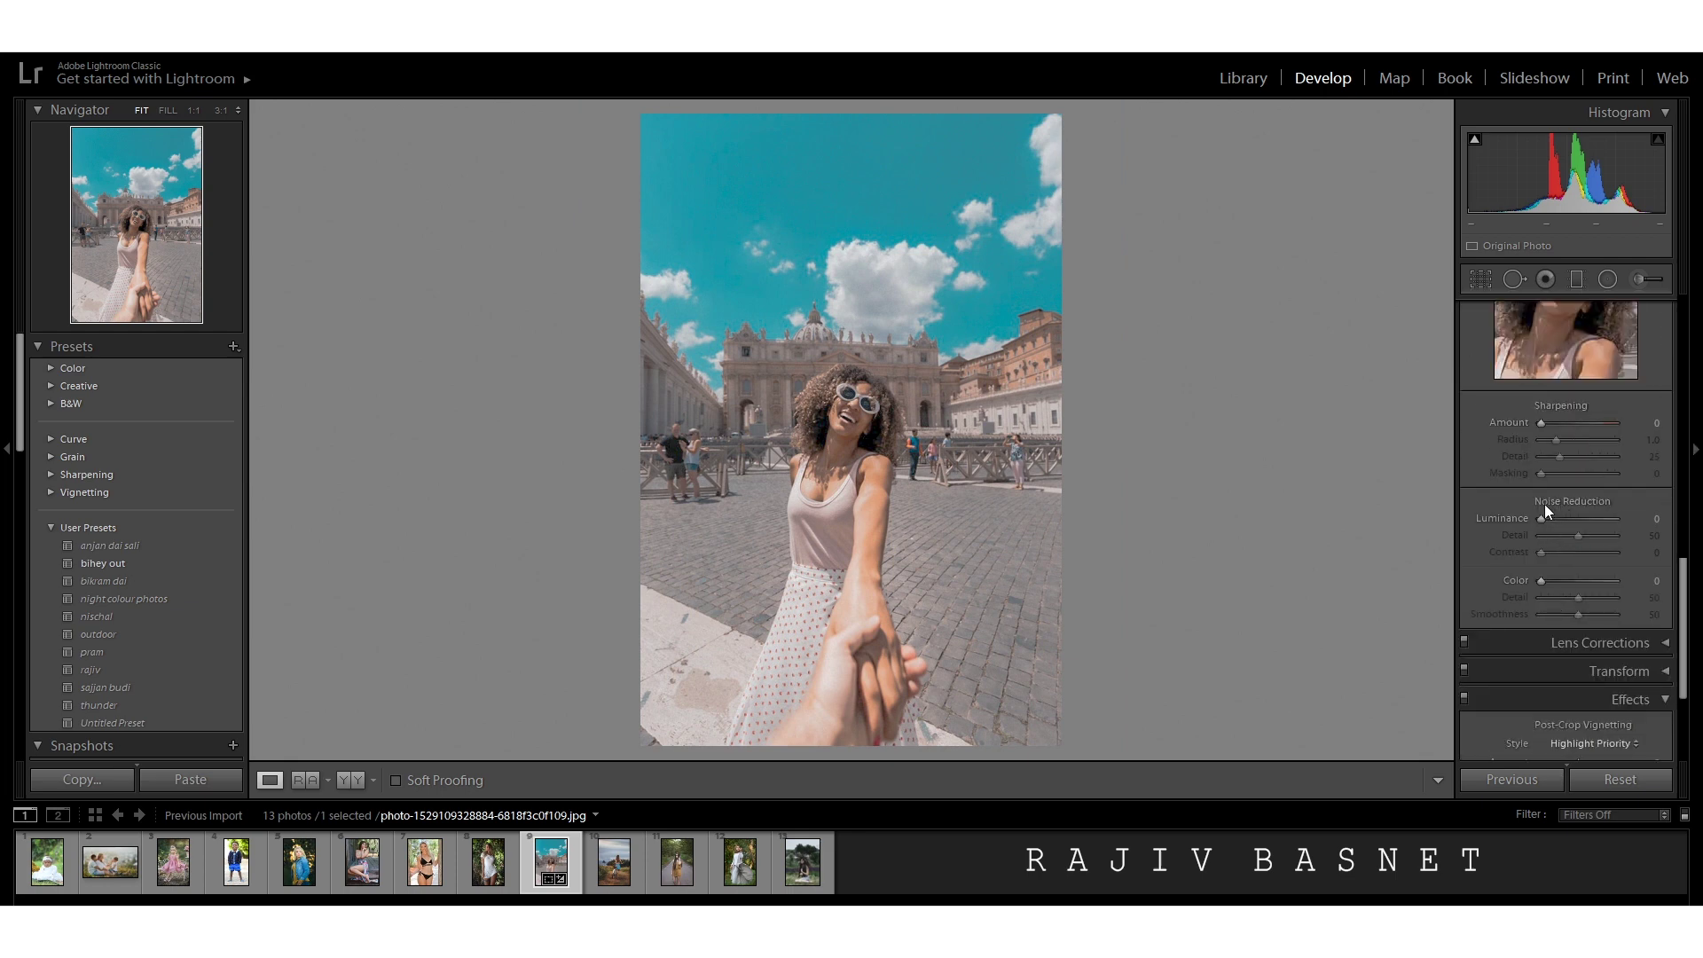
drag(1547, 422, 1552, 422)
drag(1545, 519, 1566, 537)
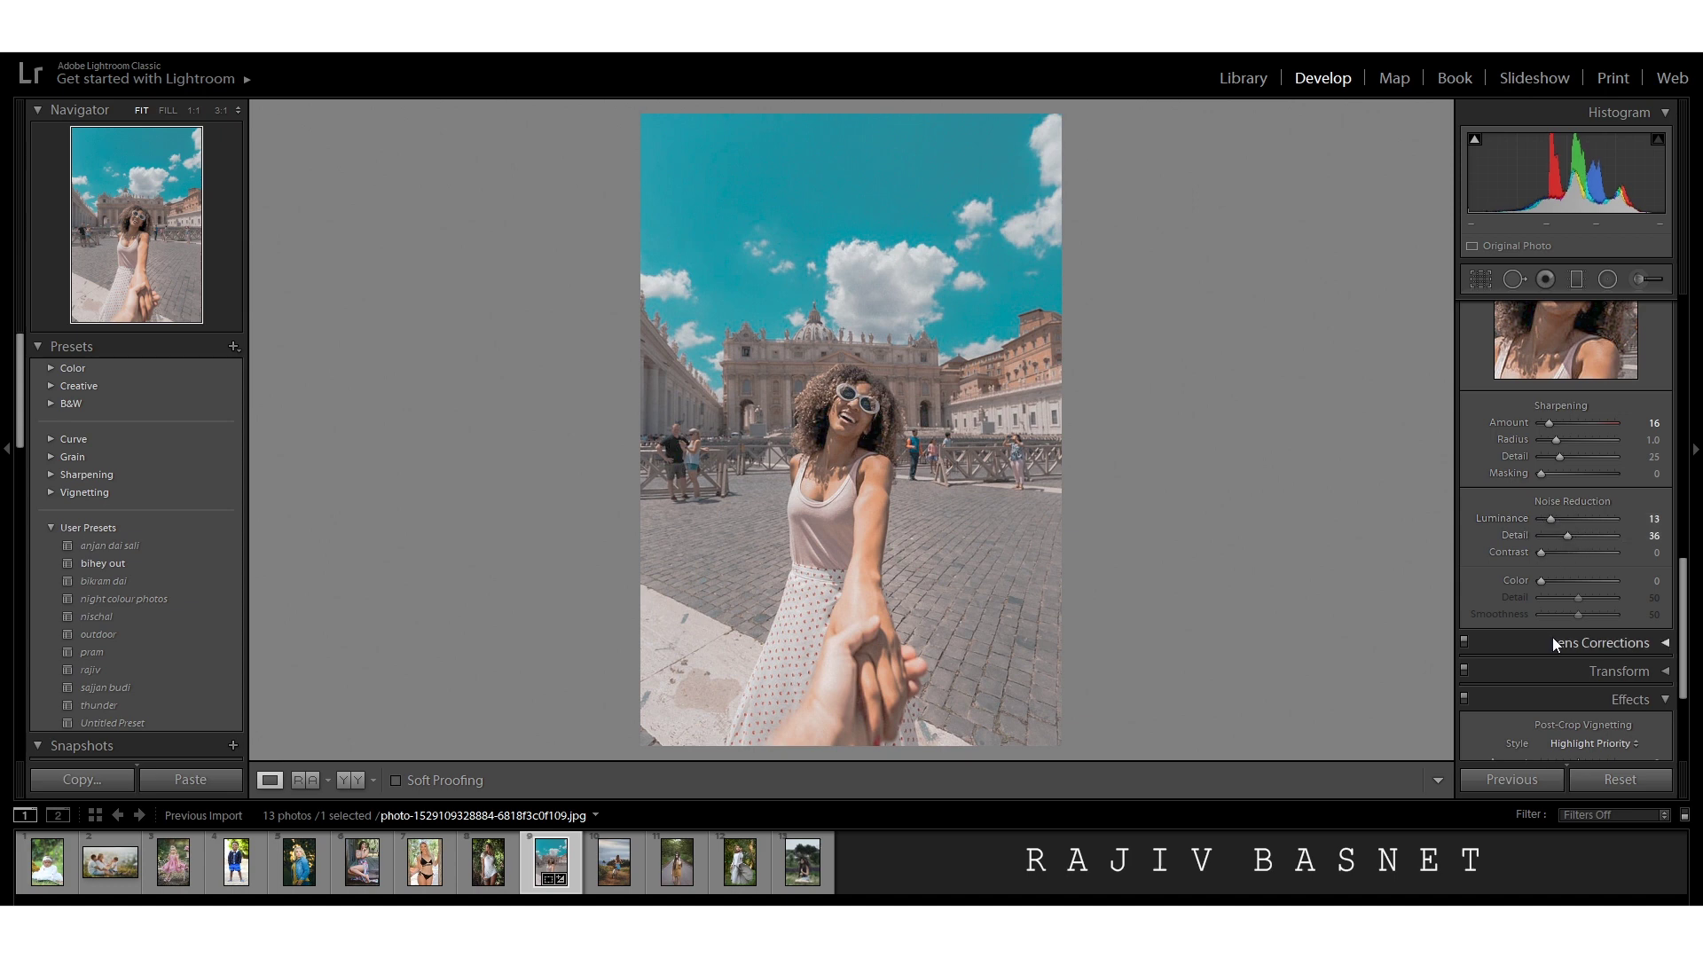
Add a dark post-crop vignette with Amount -36, Midpoint 29, Roundness +52 and Feather 100.
scroll(1552, 636, down, 3)
click(1660, 503)
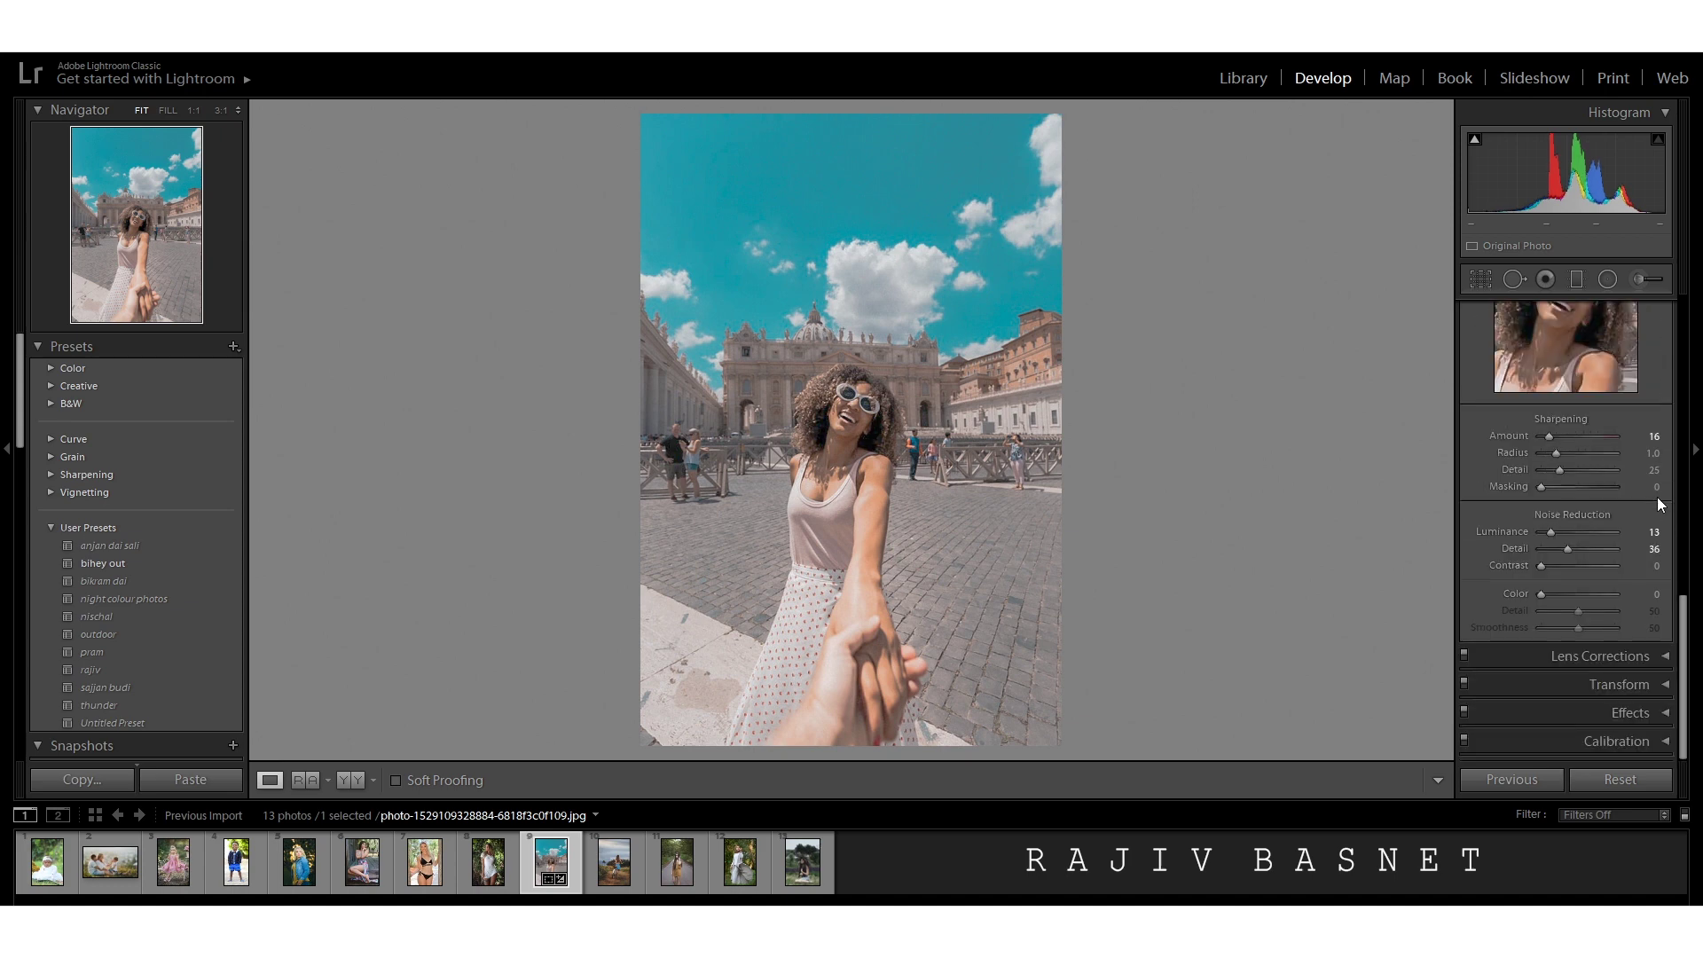
click(1658, 742)
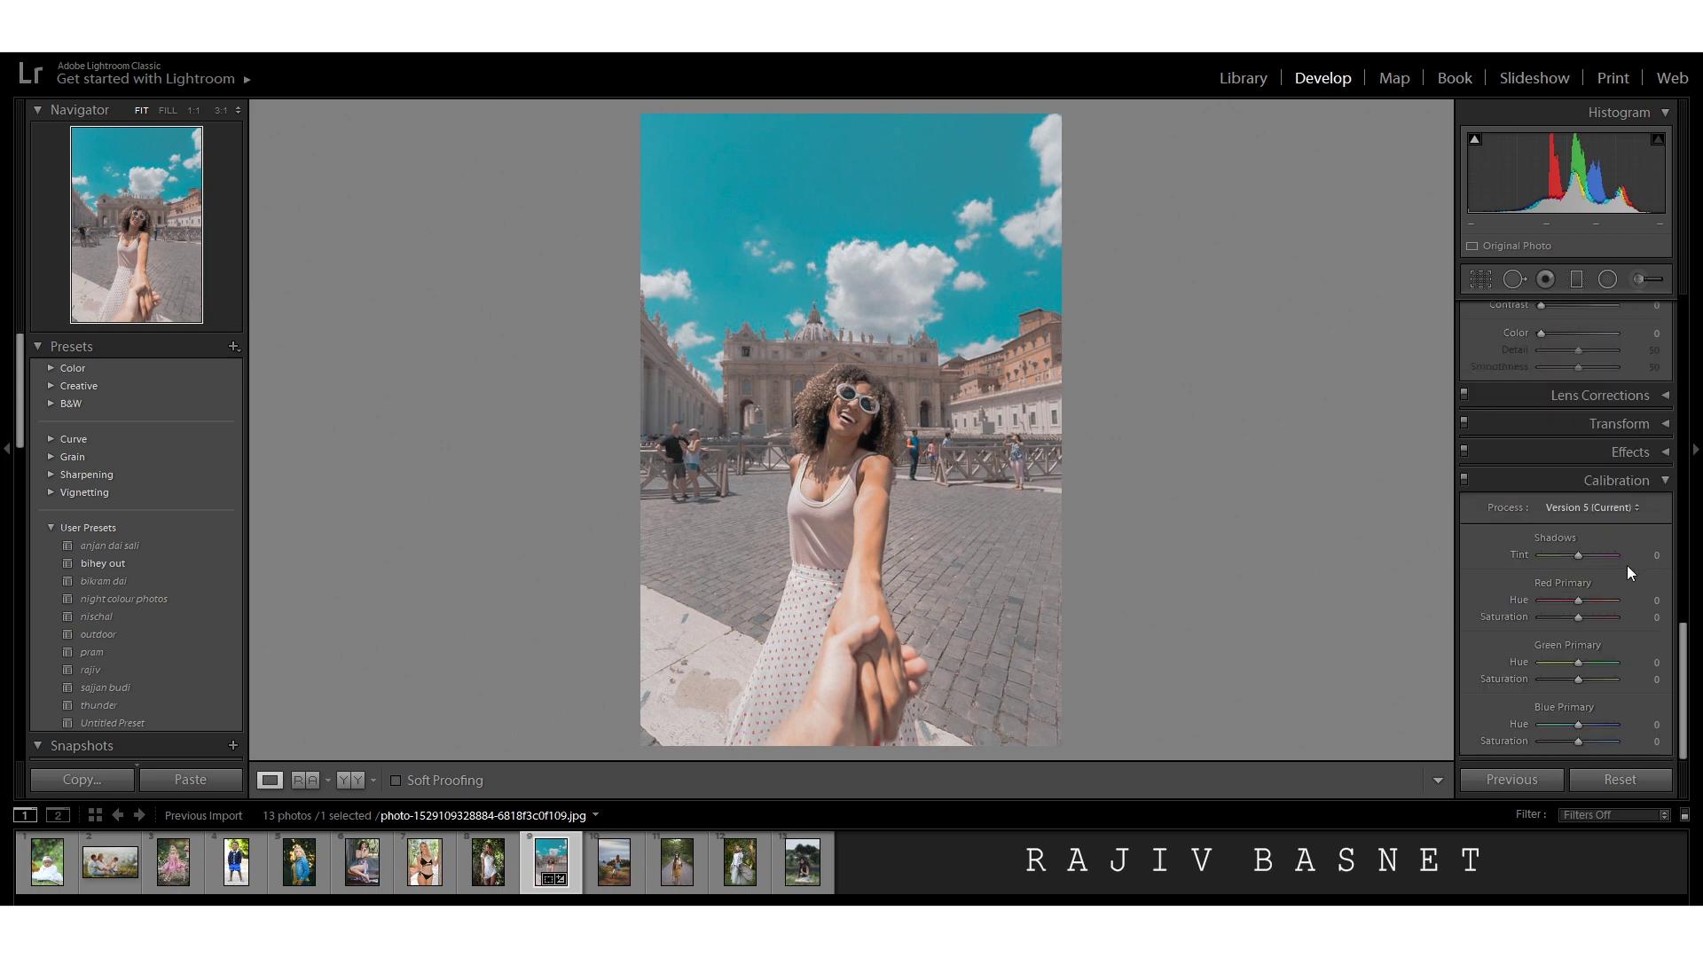
click(1660, 454)
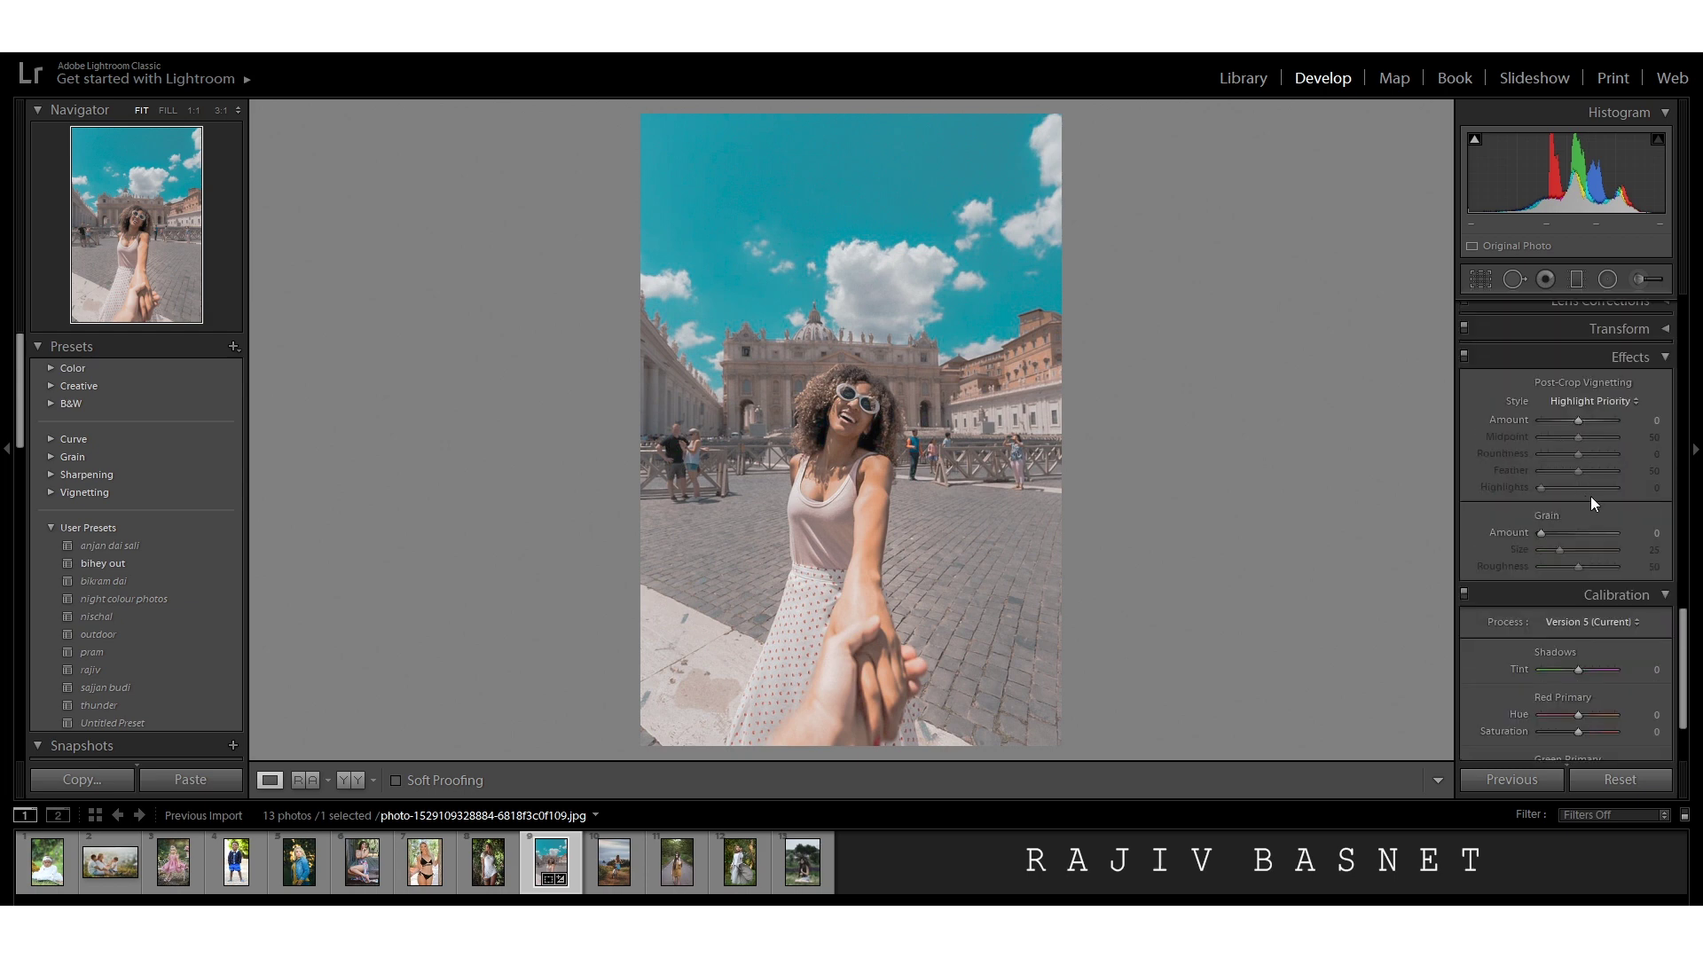
drag(1577, 421, 1620, 472)
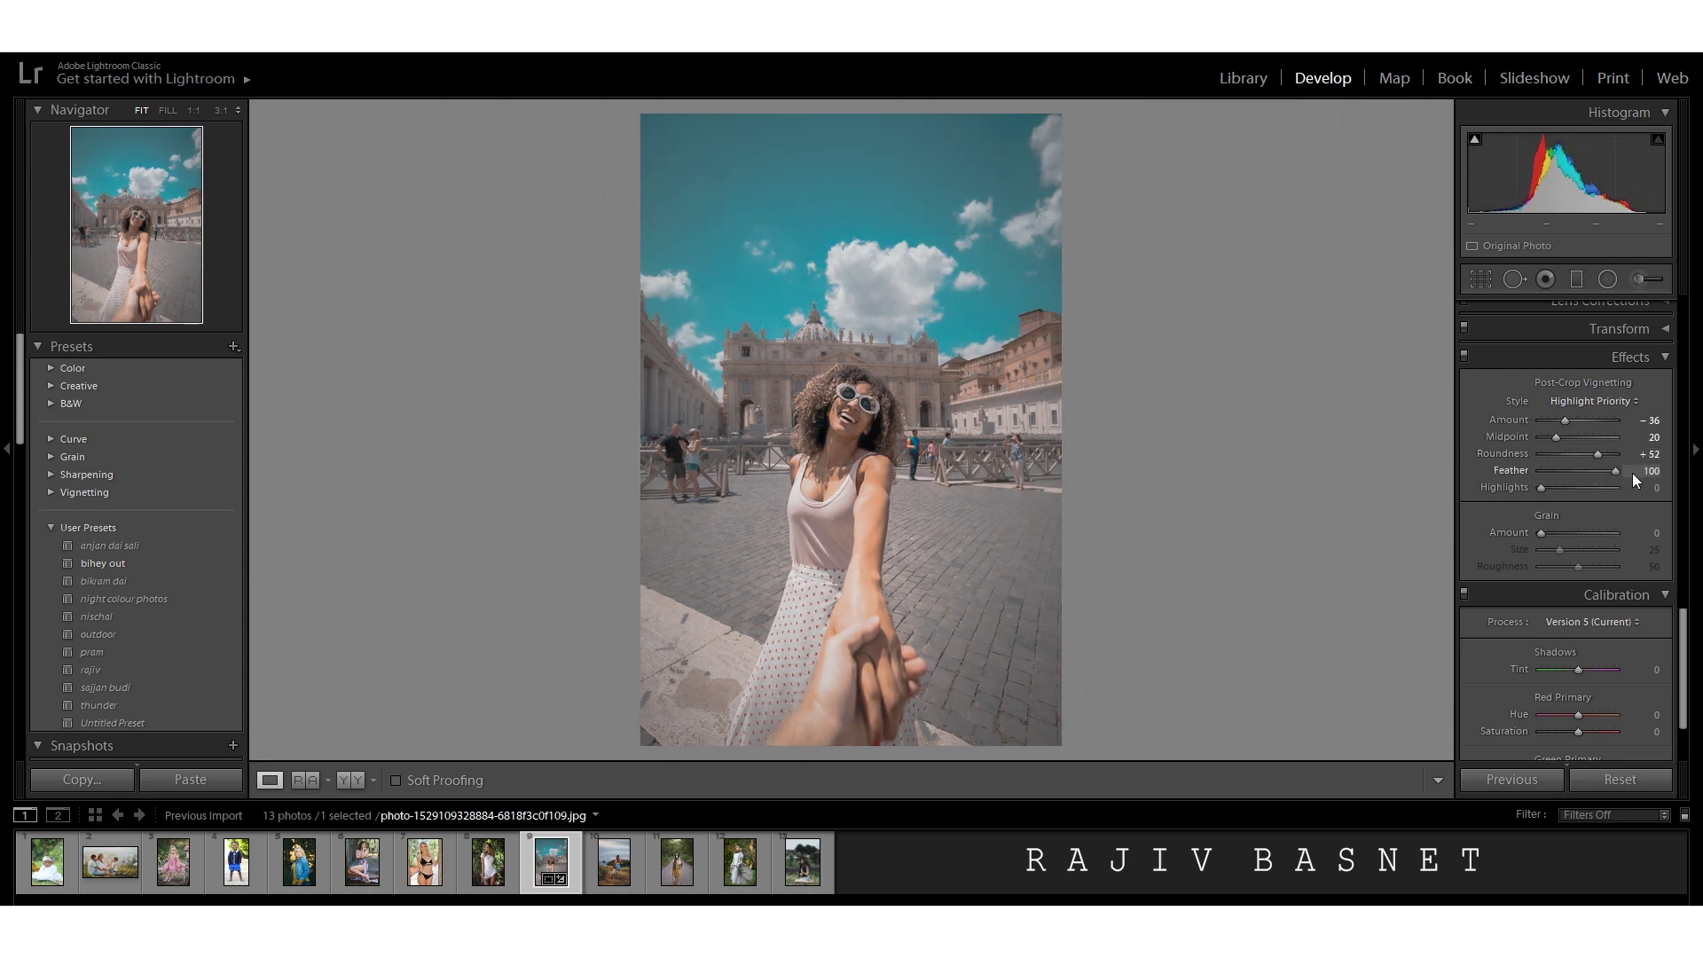
drag(1556, 437, 1566, 434)
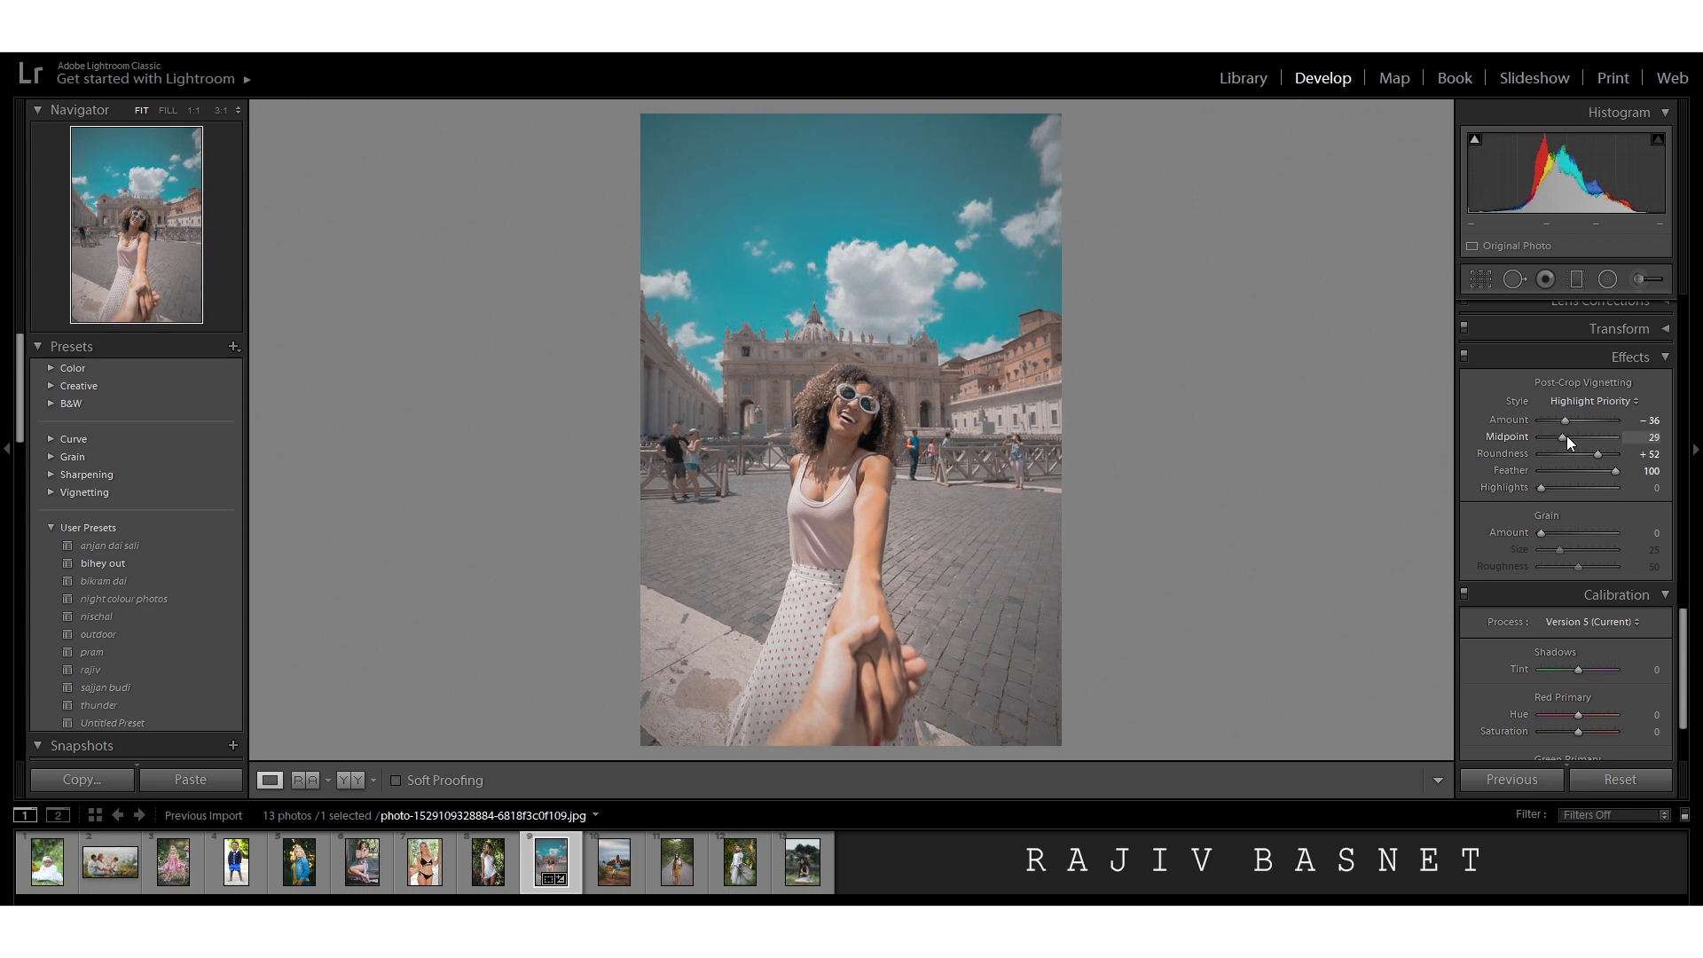
Tint the split-toning highlights blue with Hue 225 and Saturation 13.
scroll(1552, 509, up, 5)
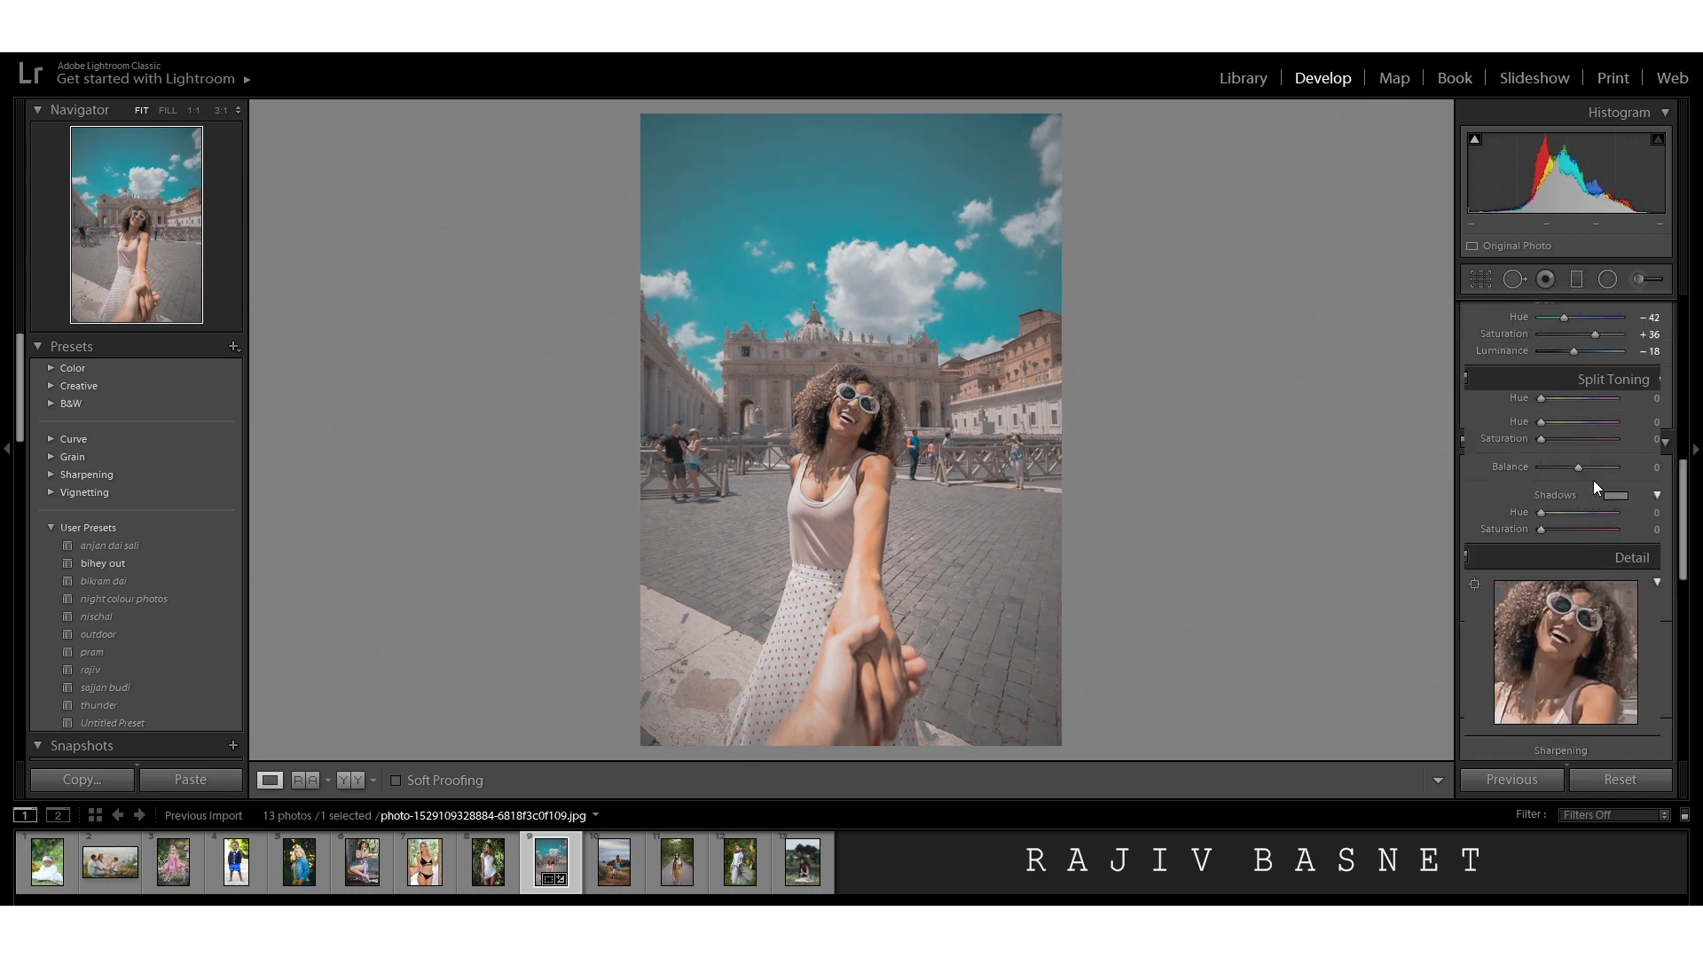
click(1615, 409)
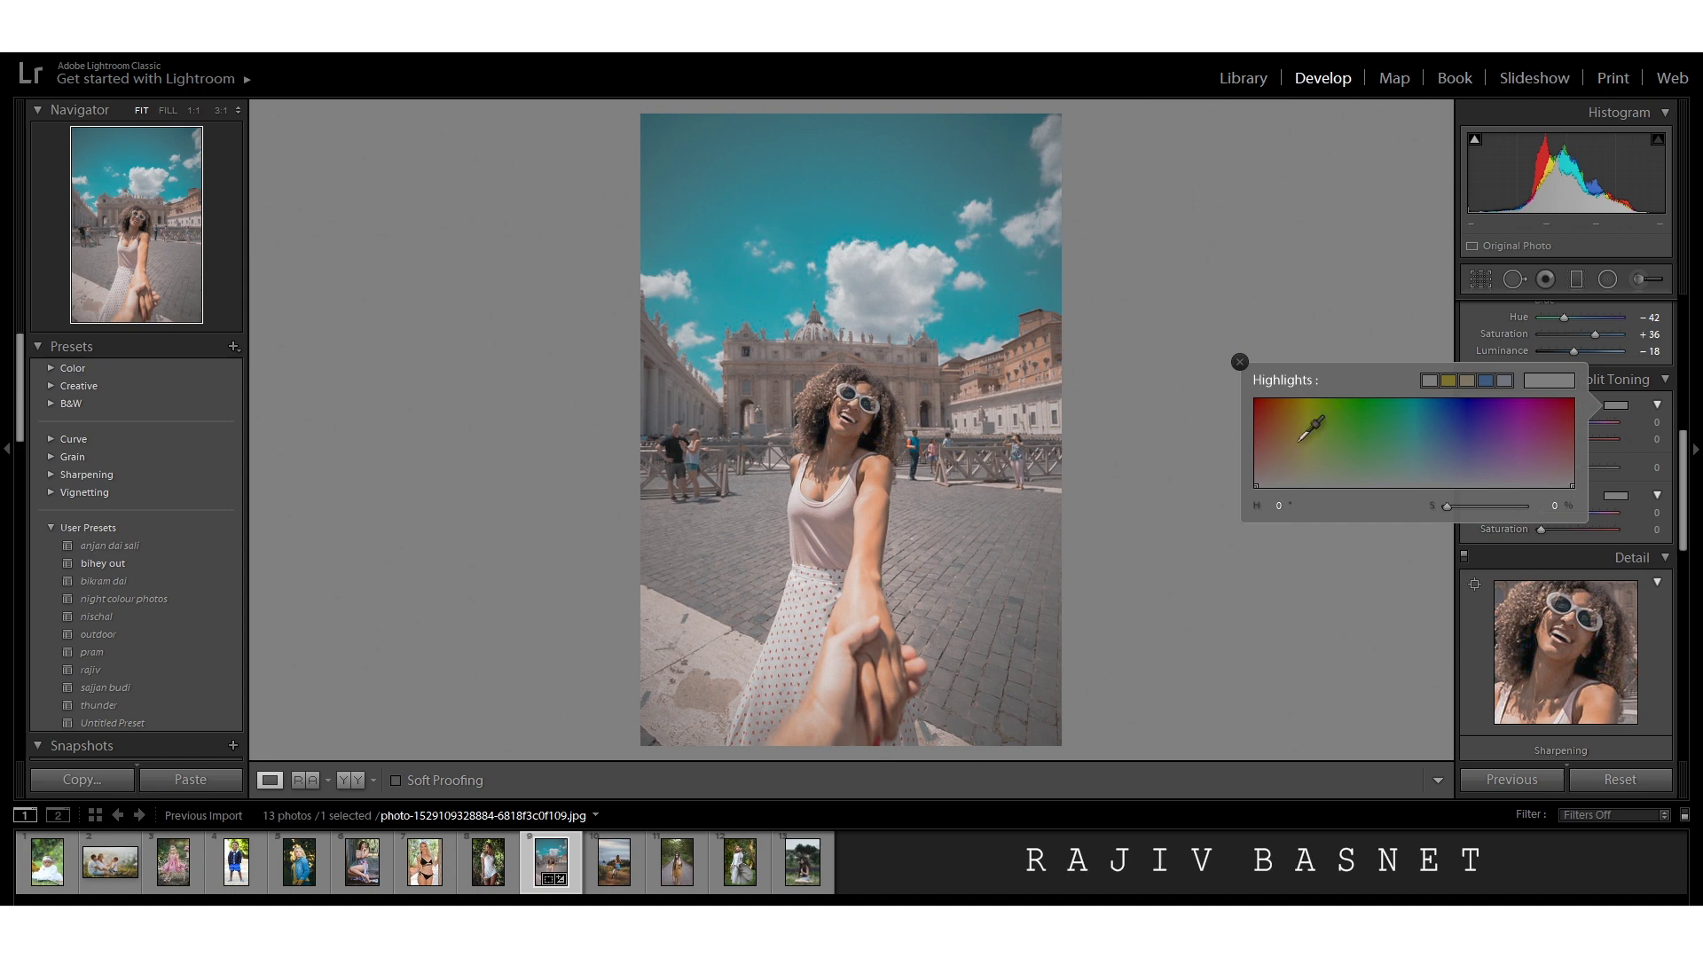
drag(1300, 439, 1454, 475)
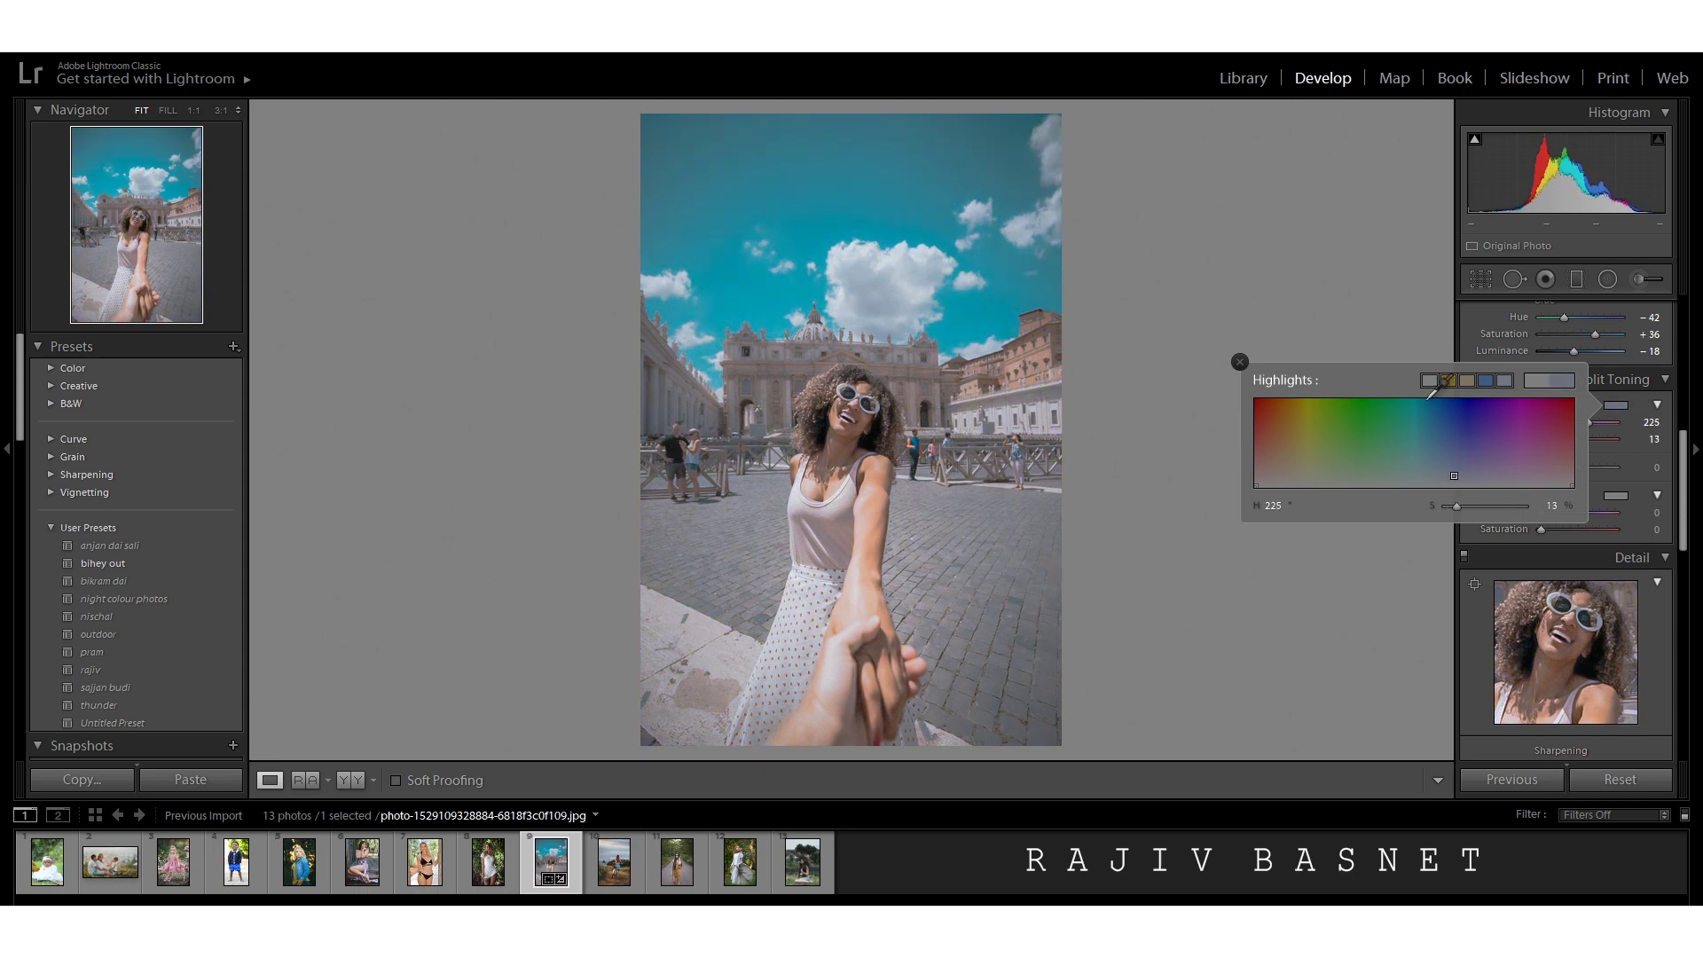
click(1653, 506)
Tint the split-toning shadows a warm tone with Hue 37 and Saturation 8.
scroll(1619, 401, down, 3)
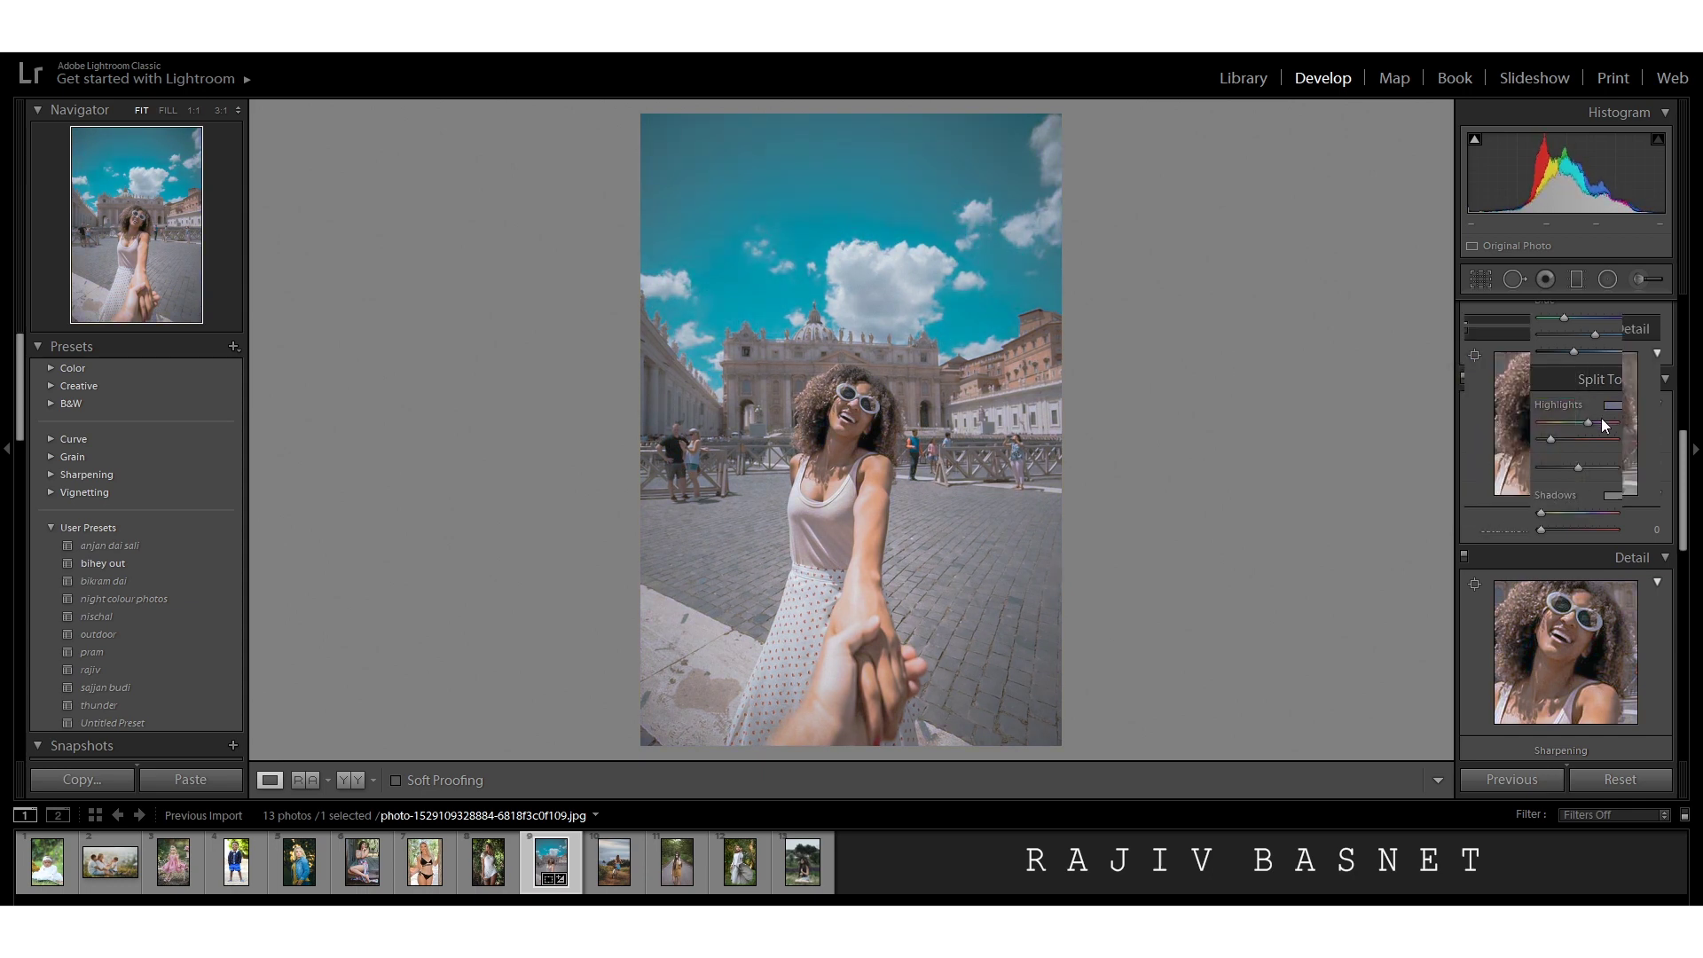
click(1615, 381)
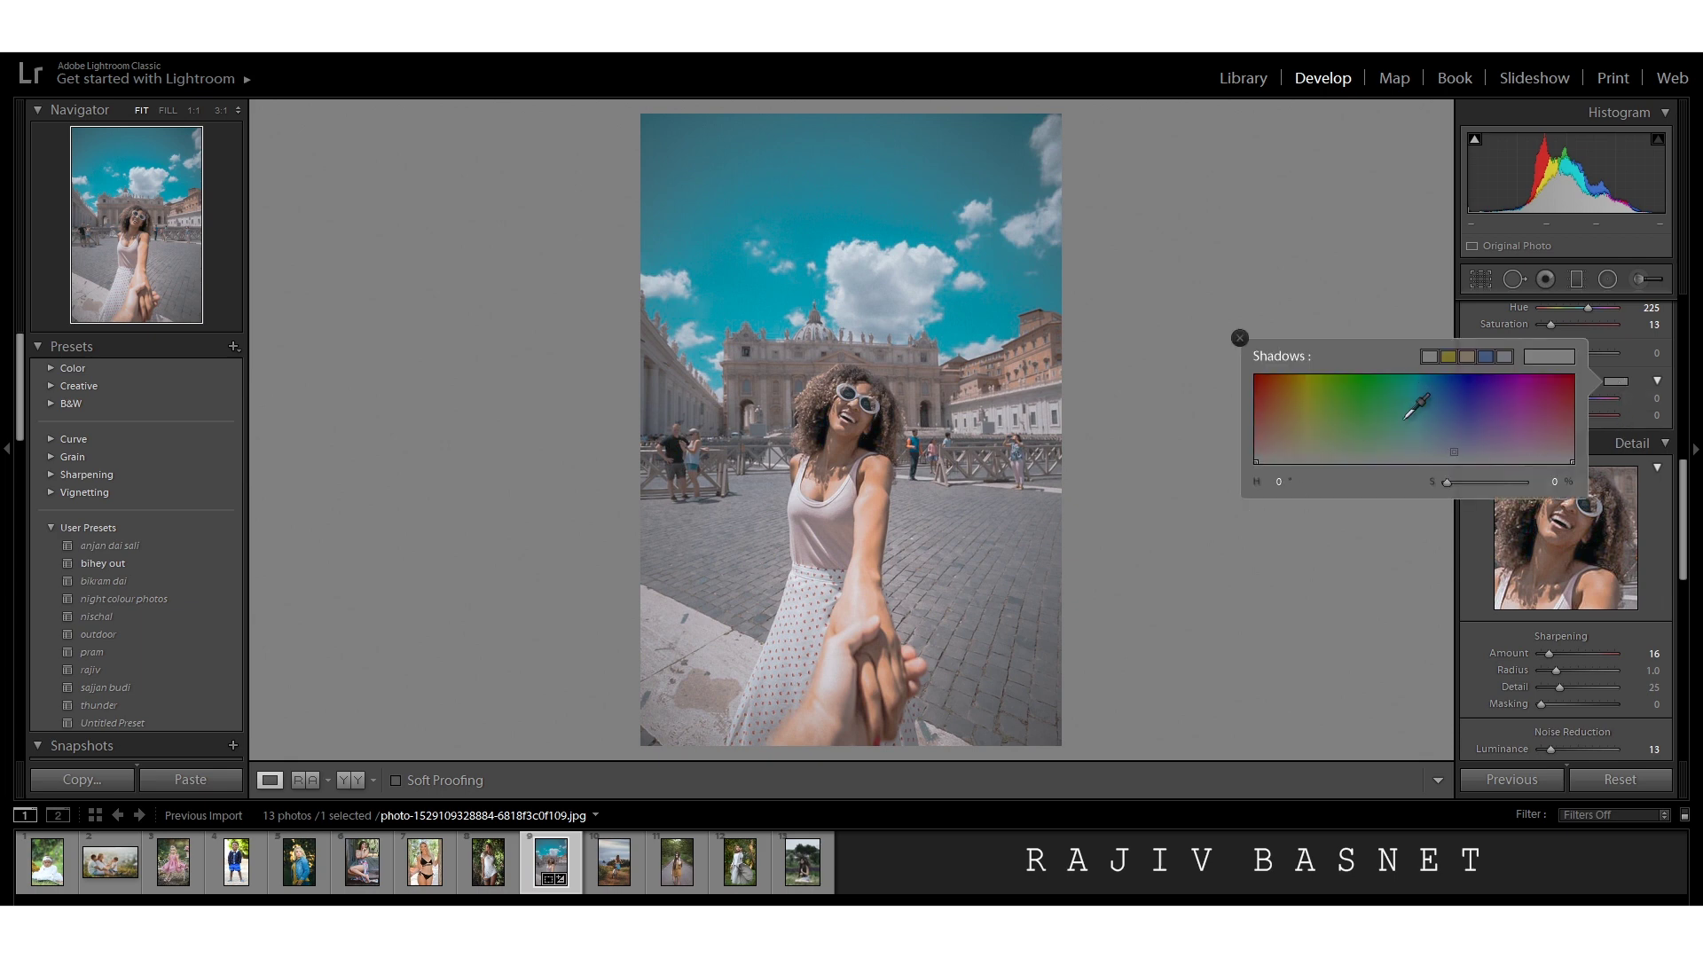
click(1454, 432)
mouse_move(1453, 432)
mouse_down()
mouse_move(1423, 459)
mouse_move(1291, 455)
mouse_up()
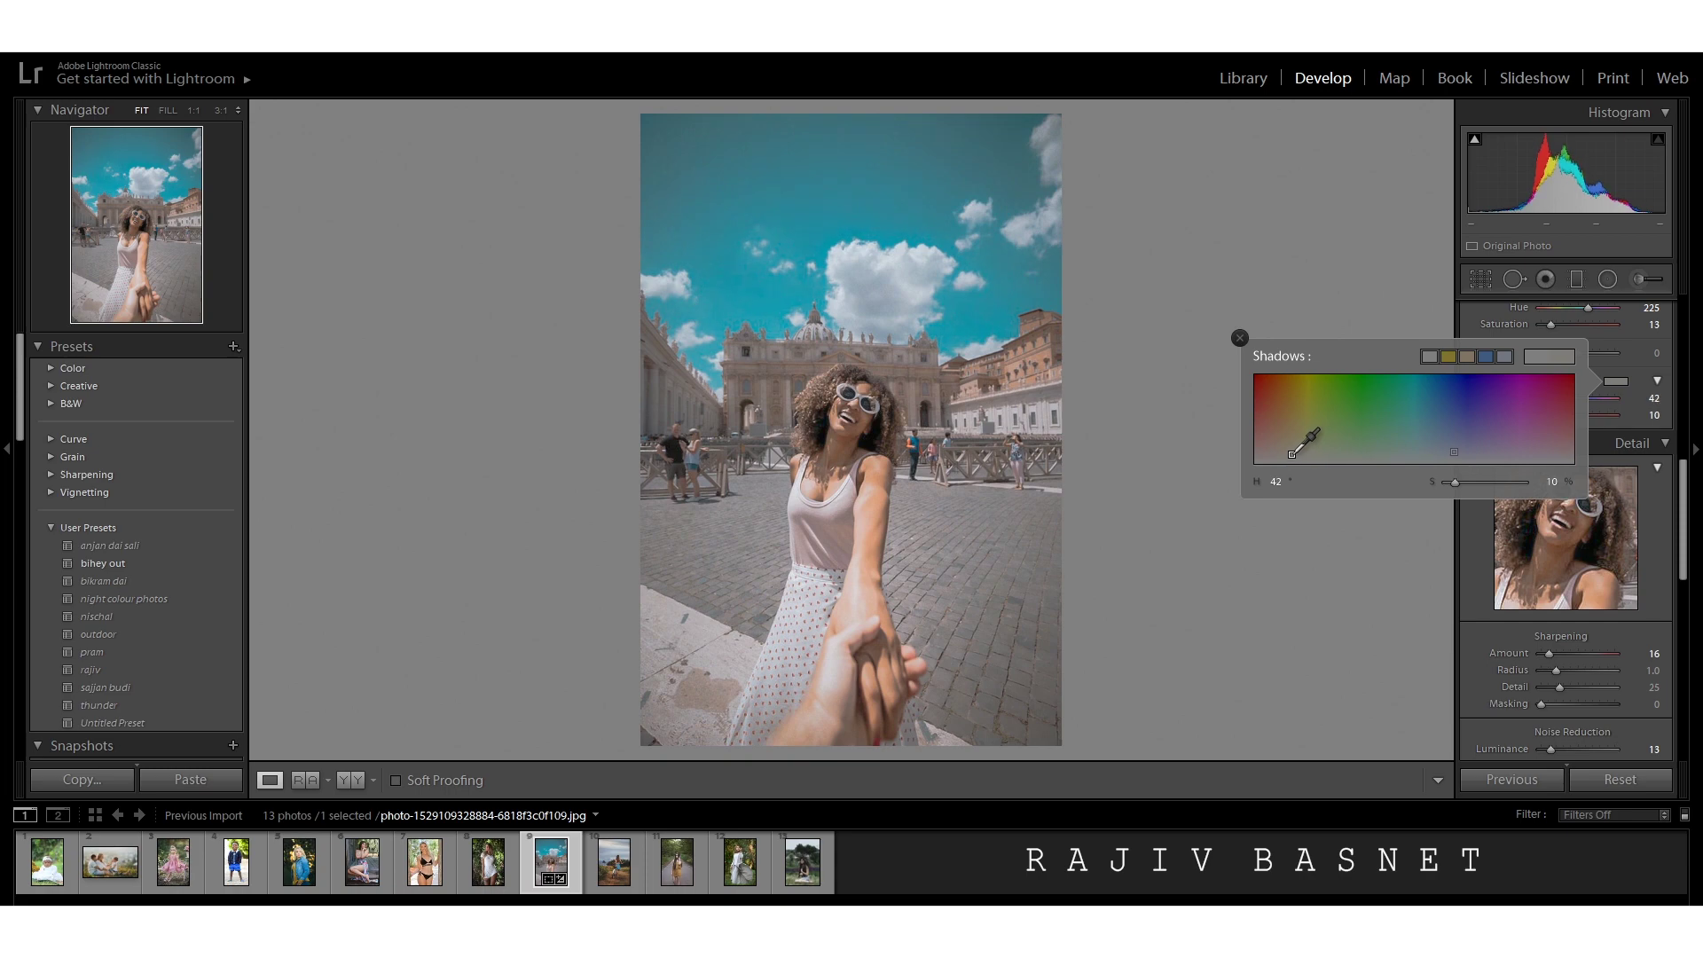
click(1293, 306)
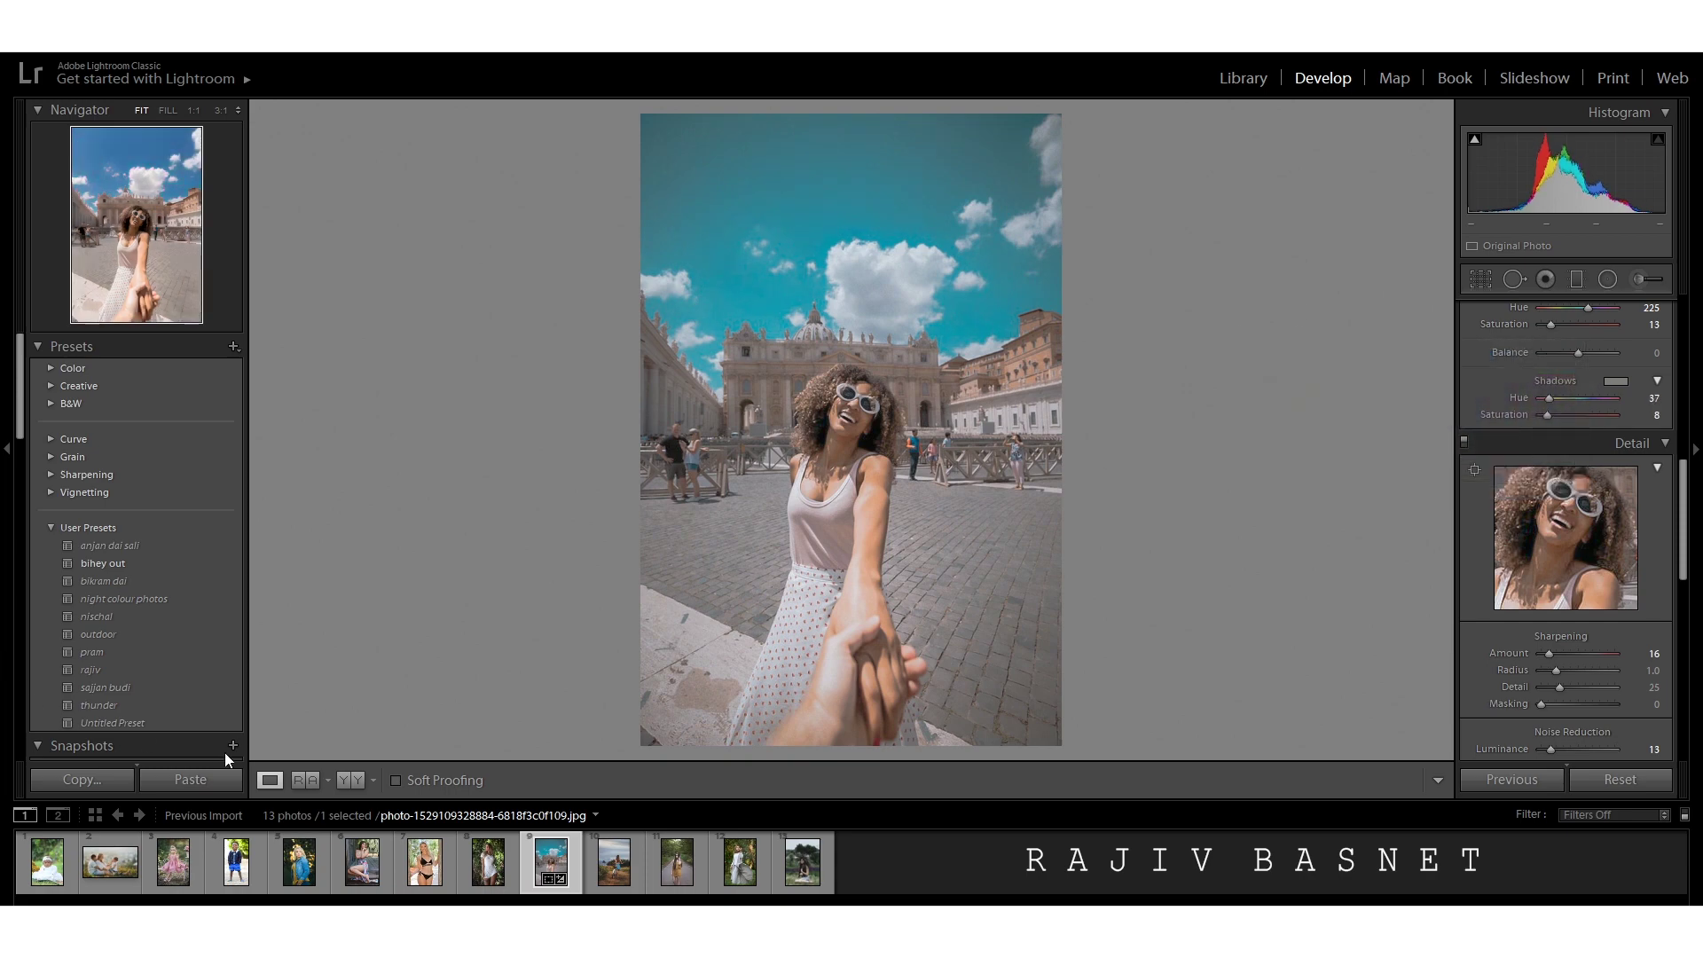
Compare the edited photo with the original side by side, zooming in on the woman, and return to the single-photo view.
click(351, 779)
click(1193, 401)
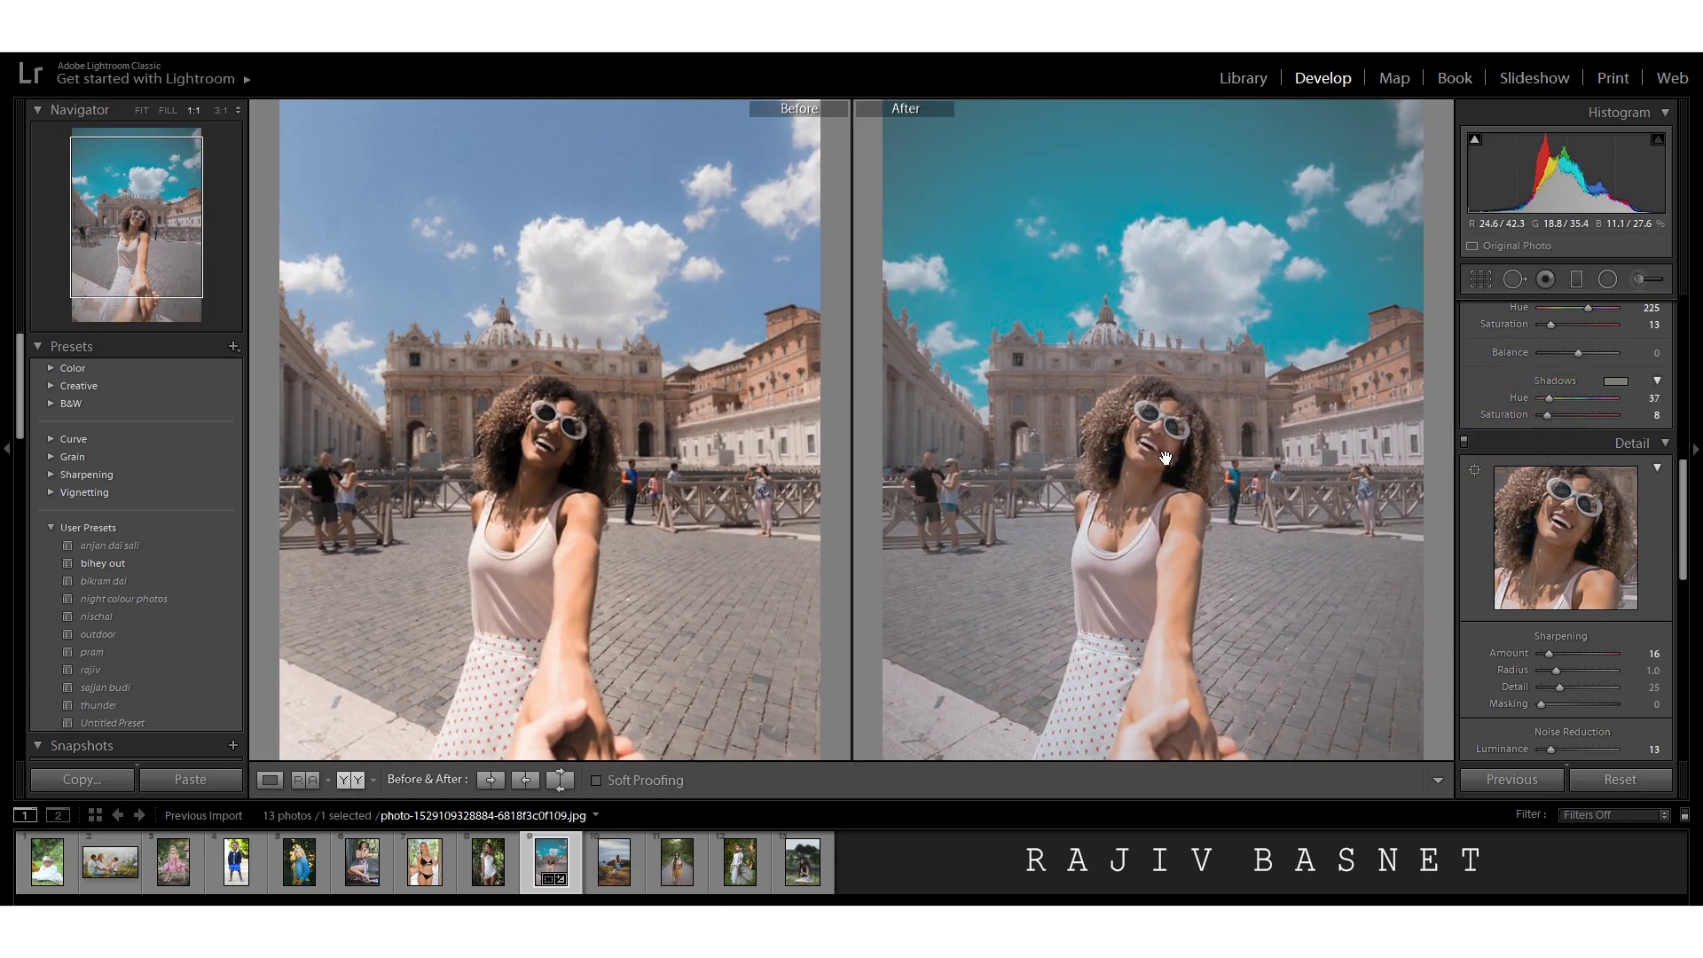
click(1187, 404)
click(268, 779)
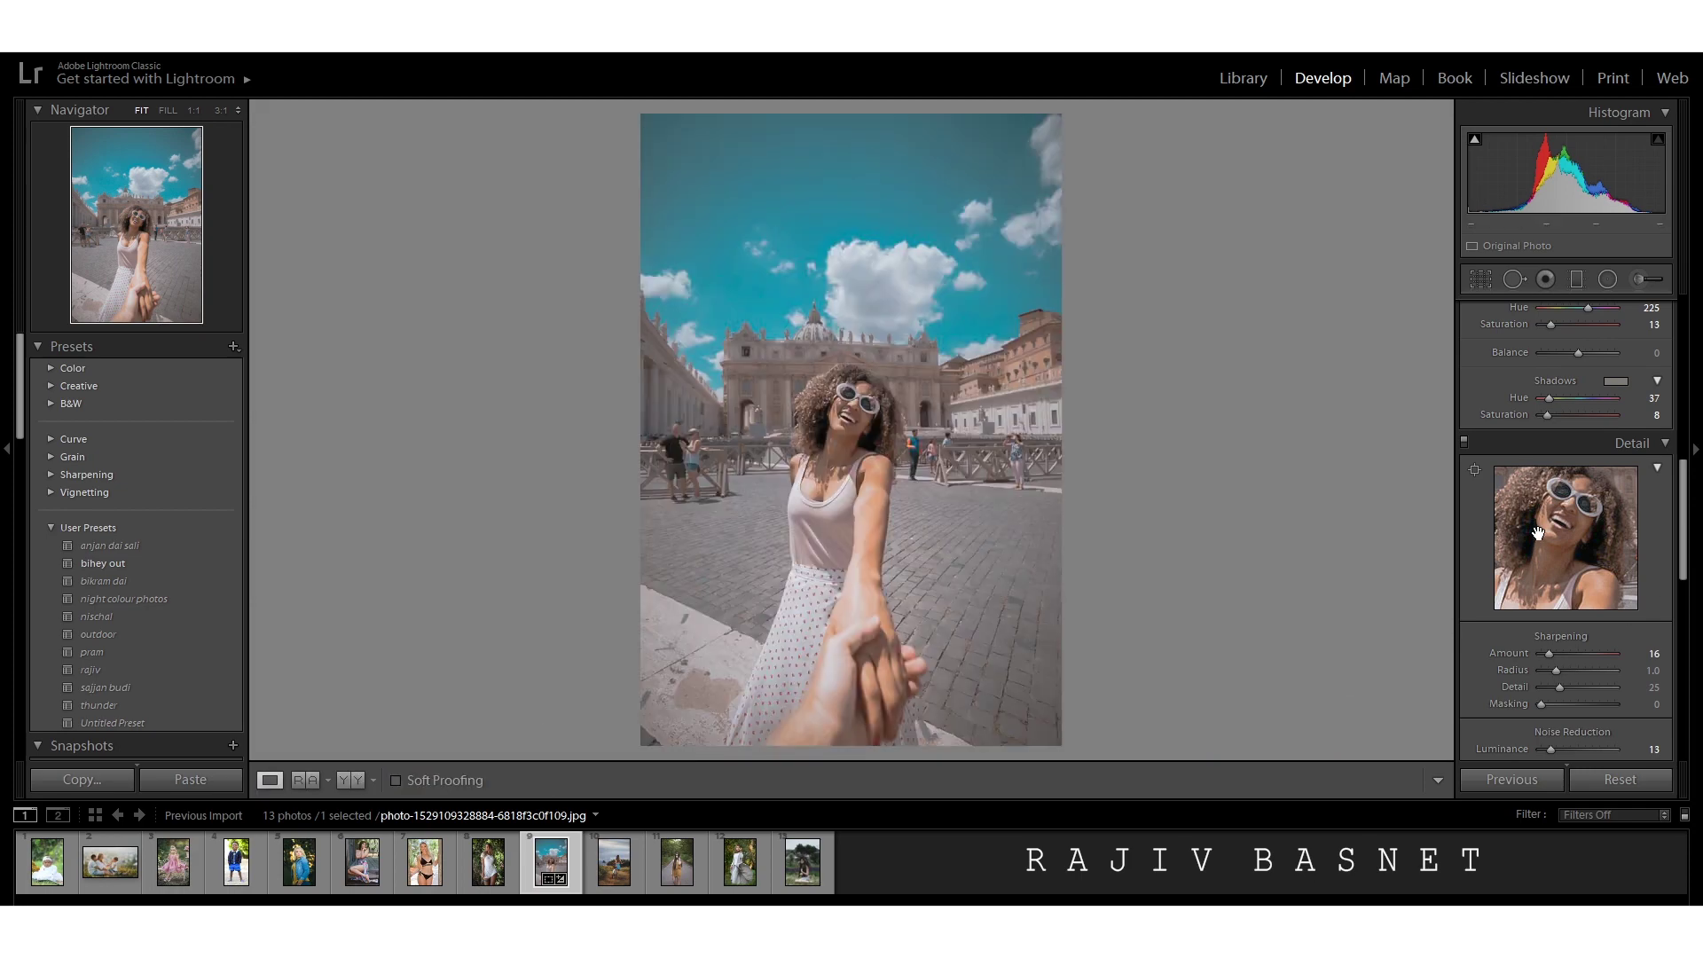
Set the basic adjustments Blacks to -26, Vibrance to +7 and Saturation to +19.
scroll(1542, 518, up, 5)
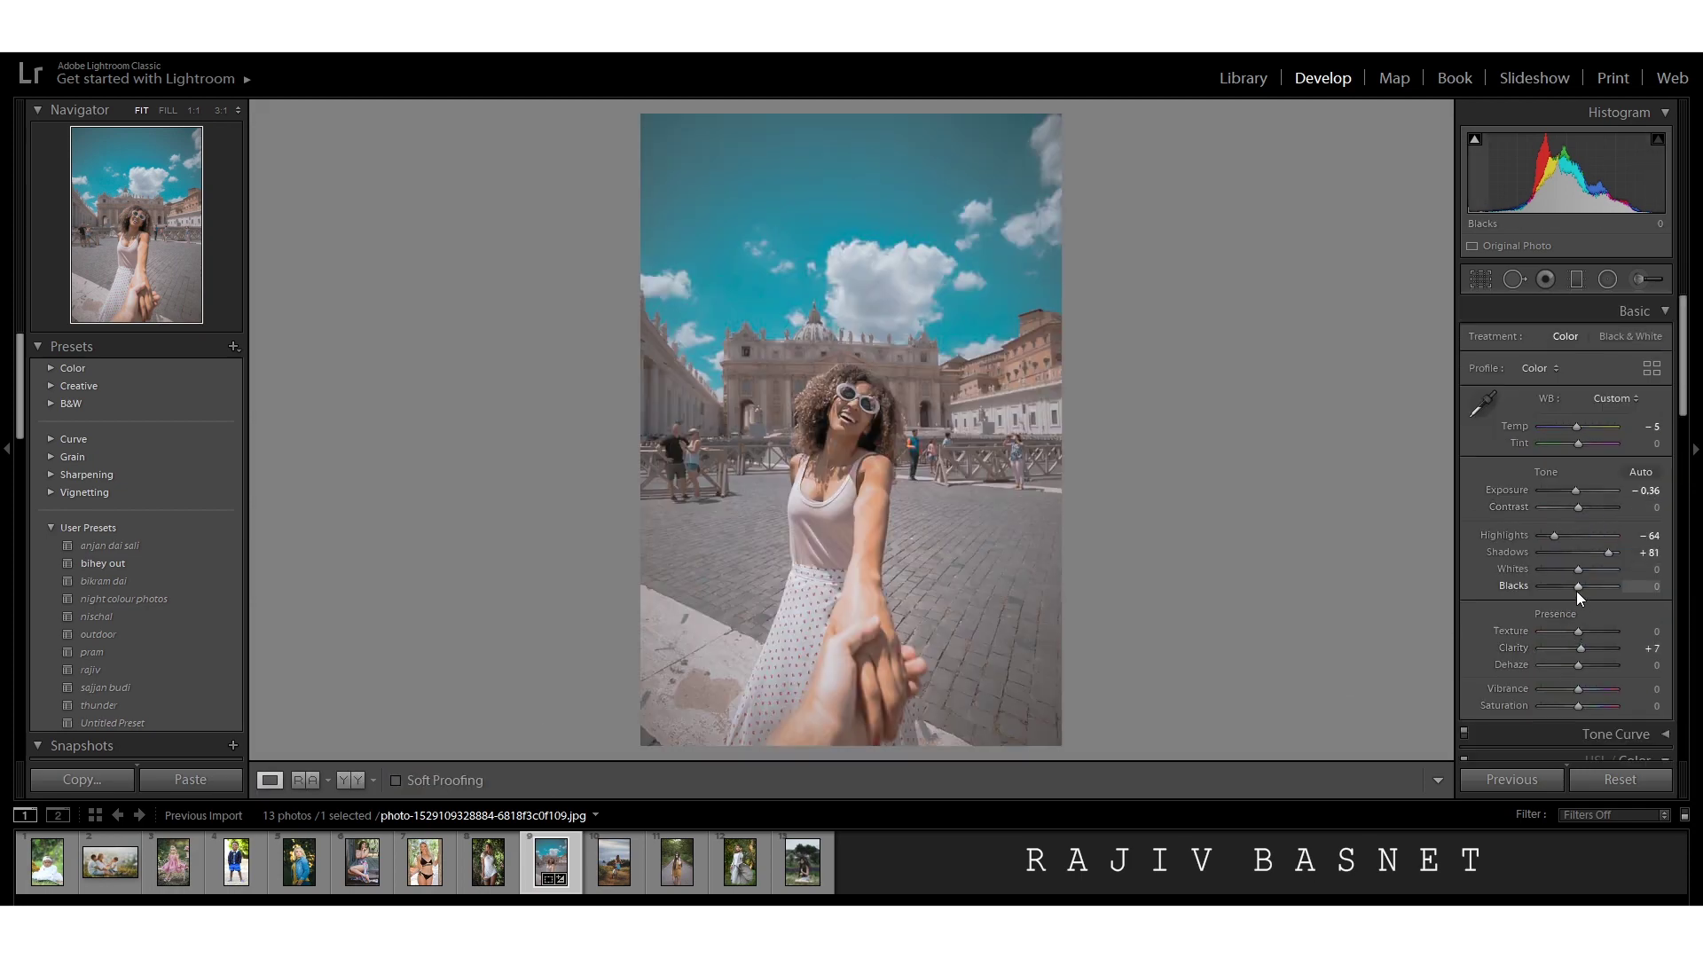
drag(1570, 591, 1566, 596)
scroll(1573, 657, down, 3)
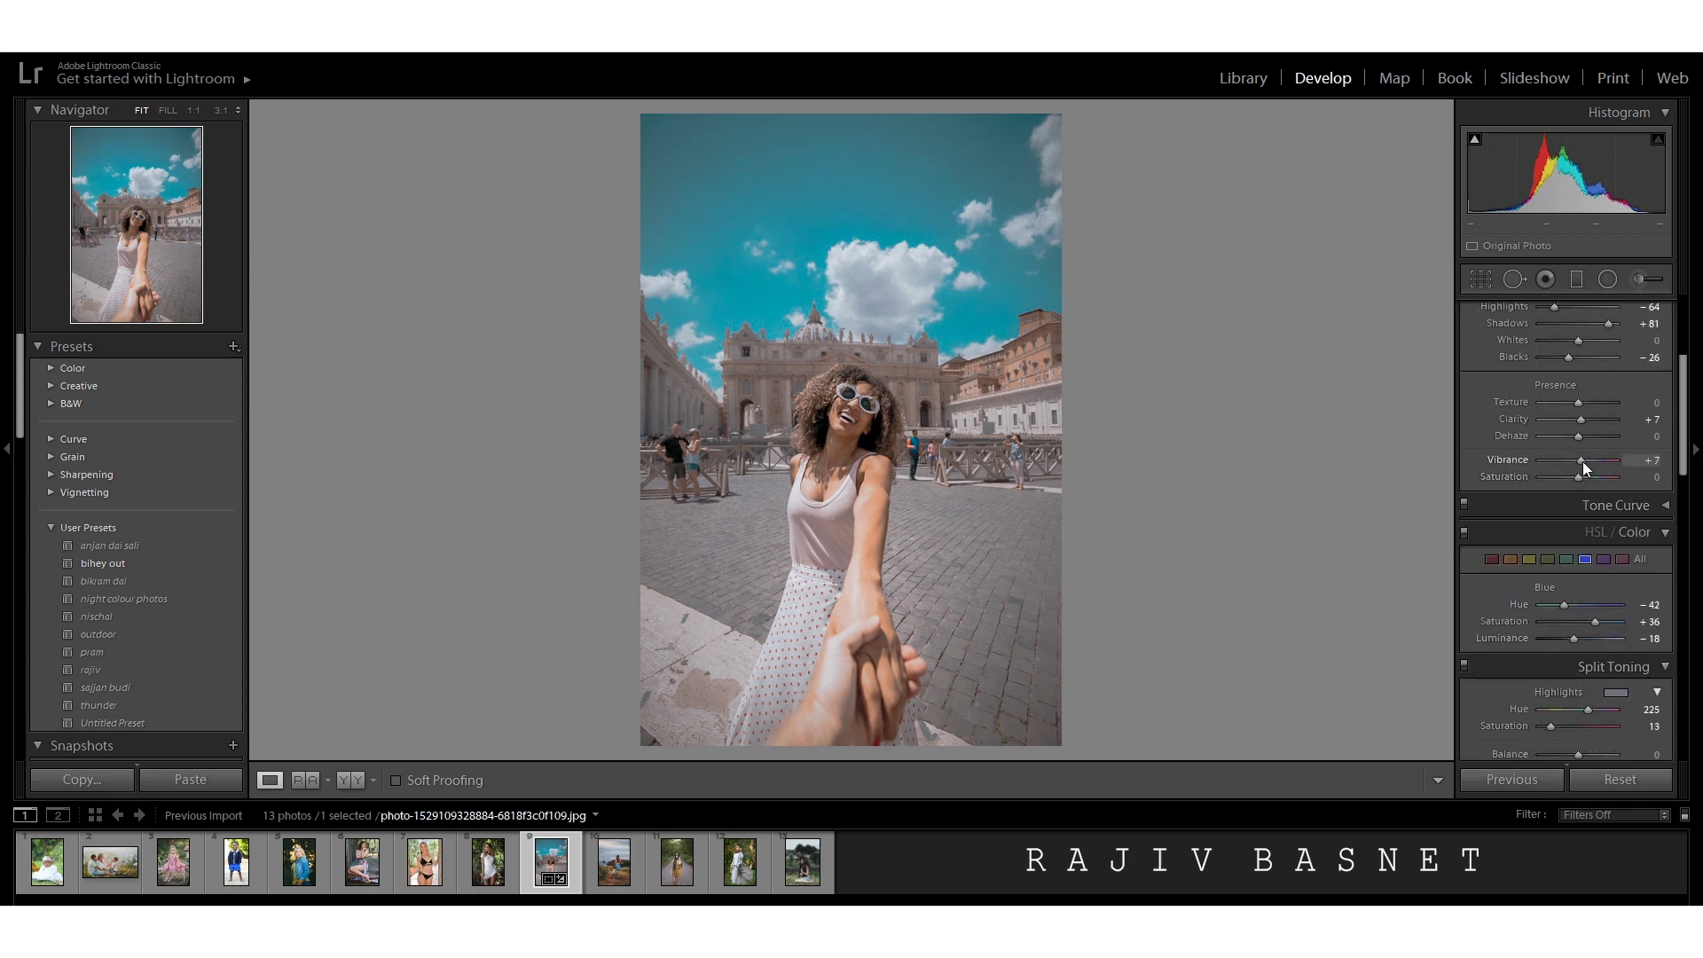
drag(1579, 476, 1587, 477)
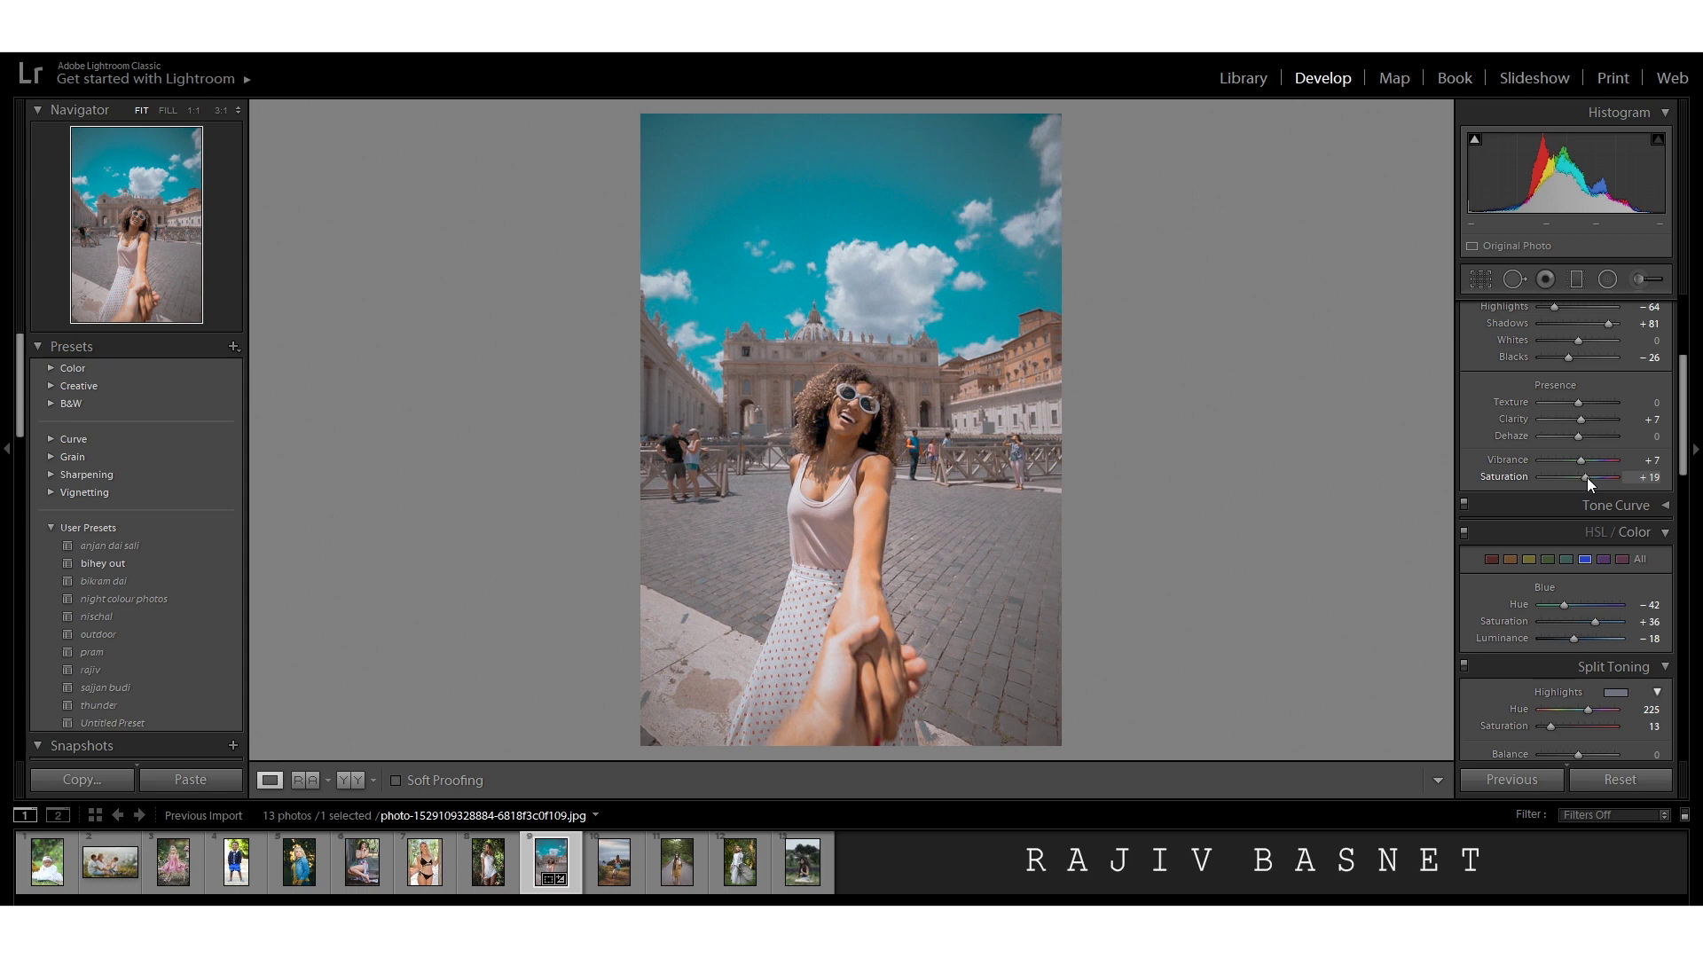
Strengthen the warm split-toning tint in the shadows by setting its Saturation to 14.
scroll(1587, 523, down, 15)
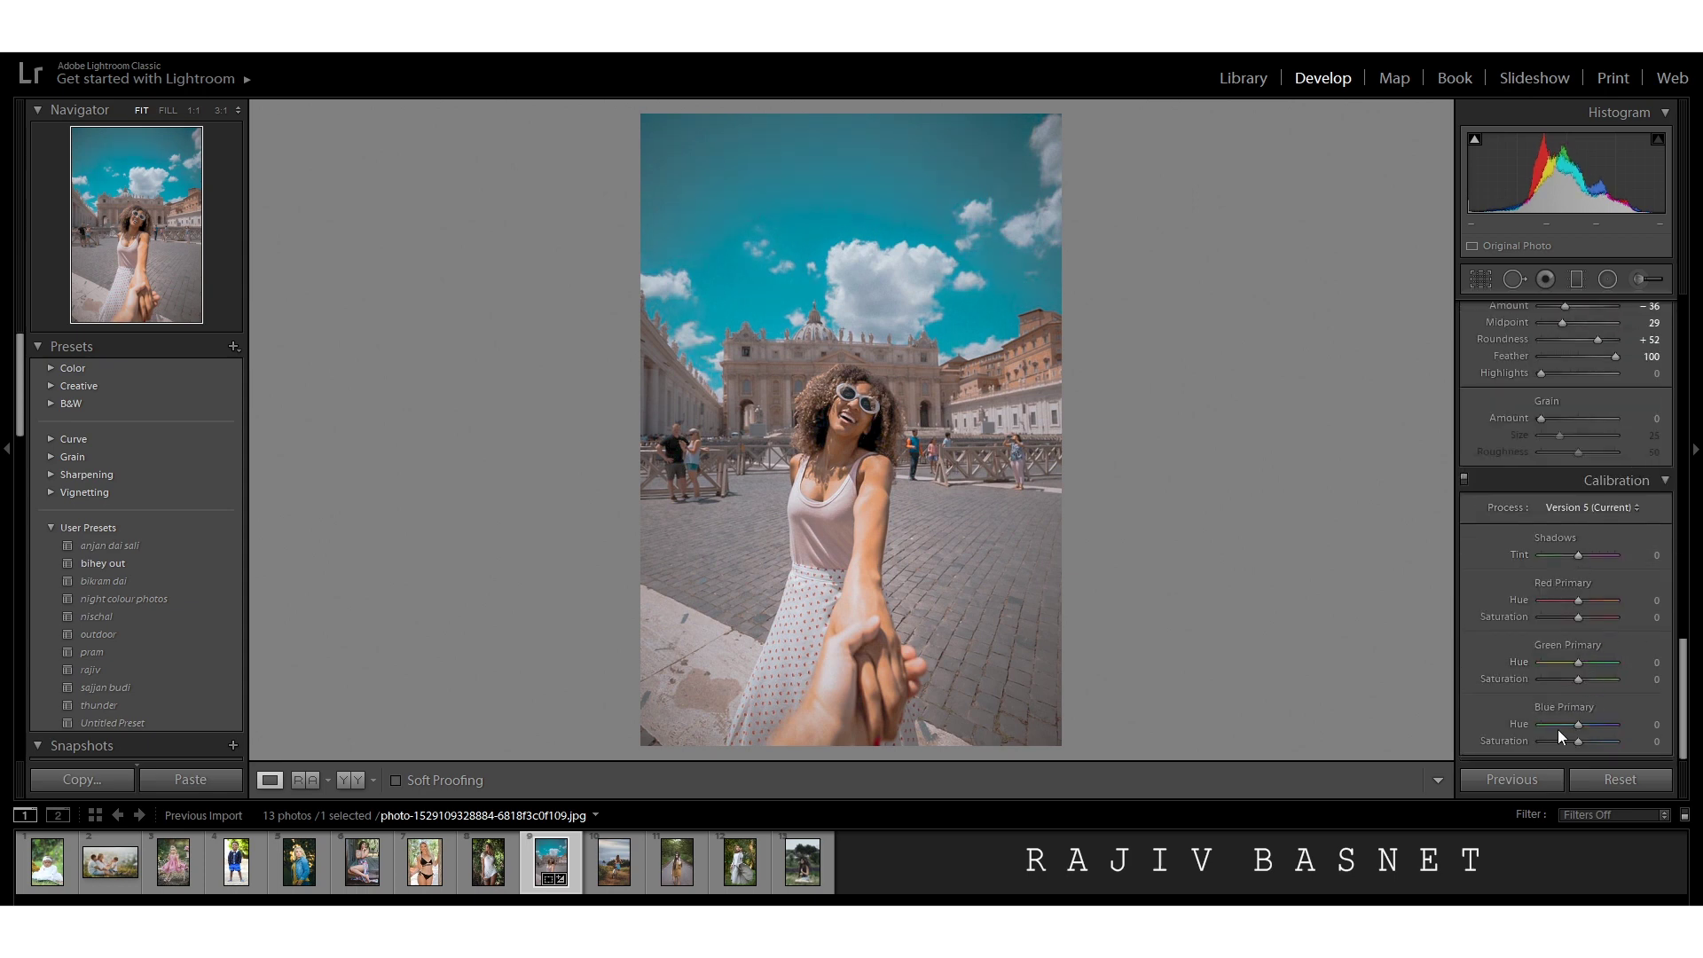
scroll(1577, 660, up, 5)
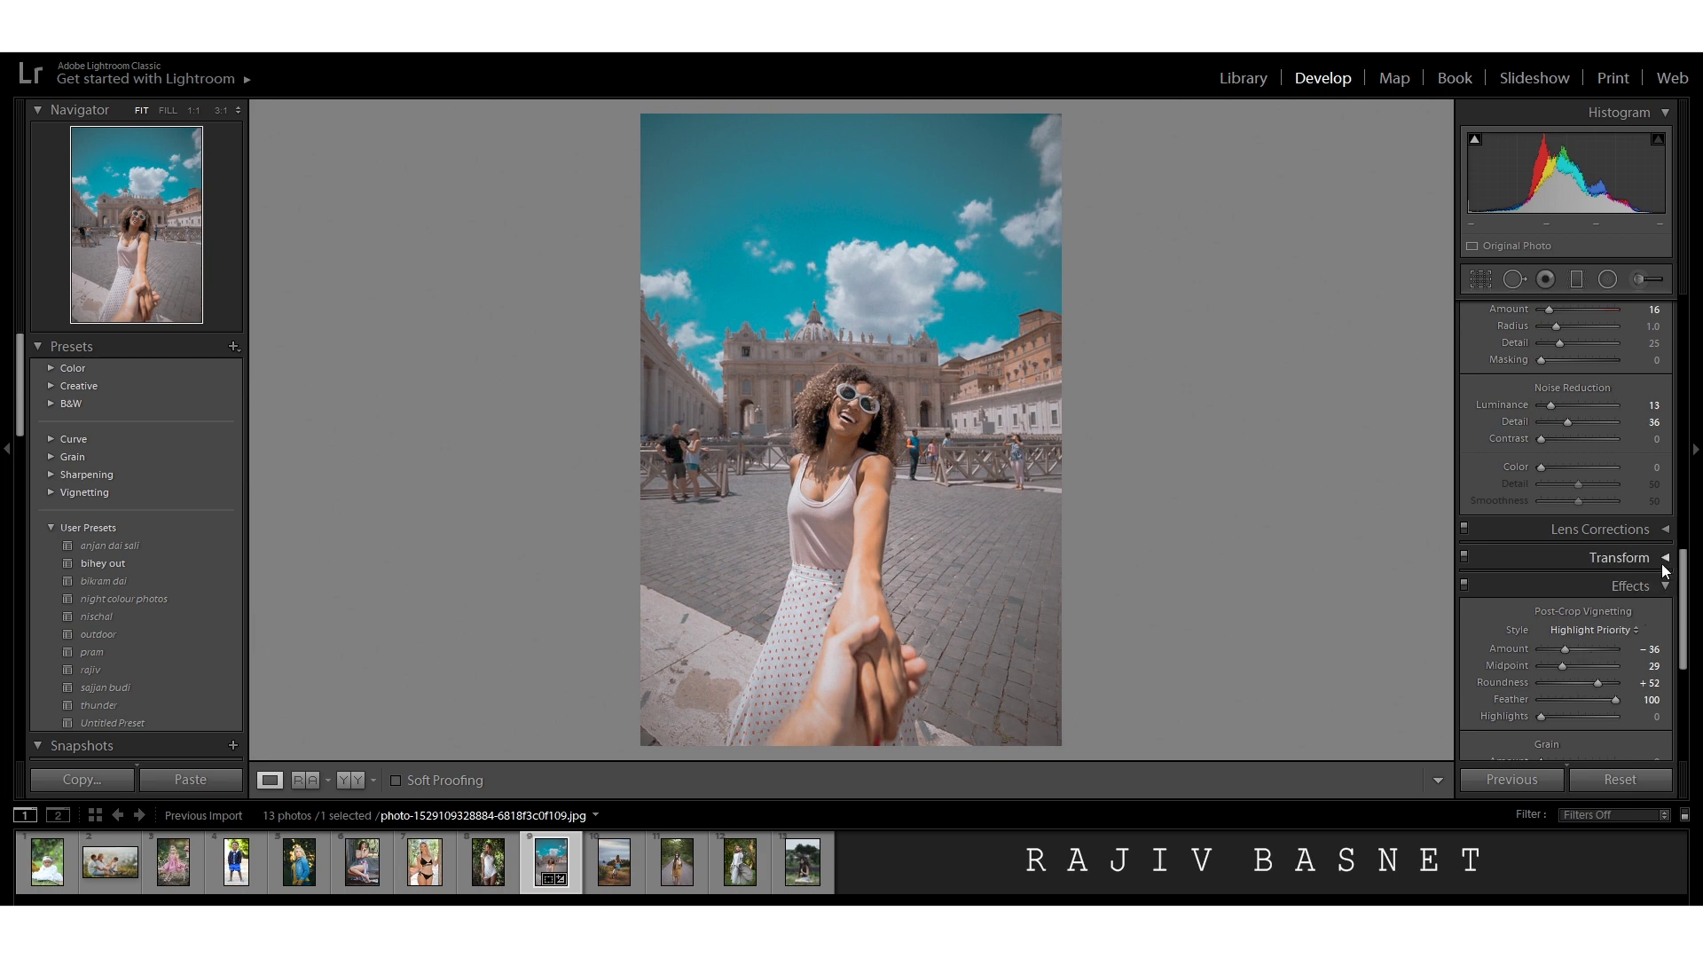
click(1662, 563)
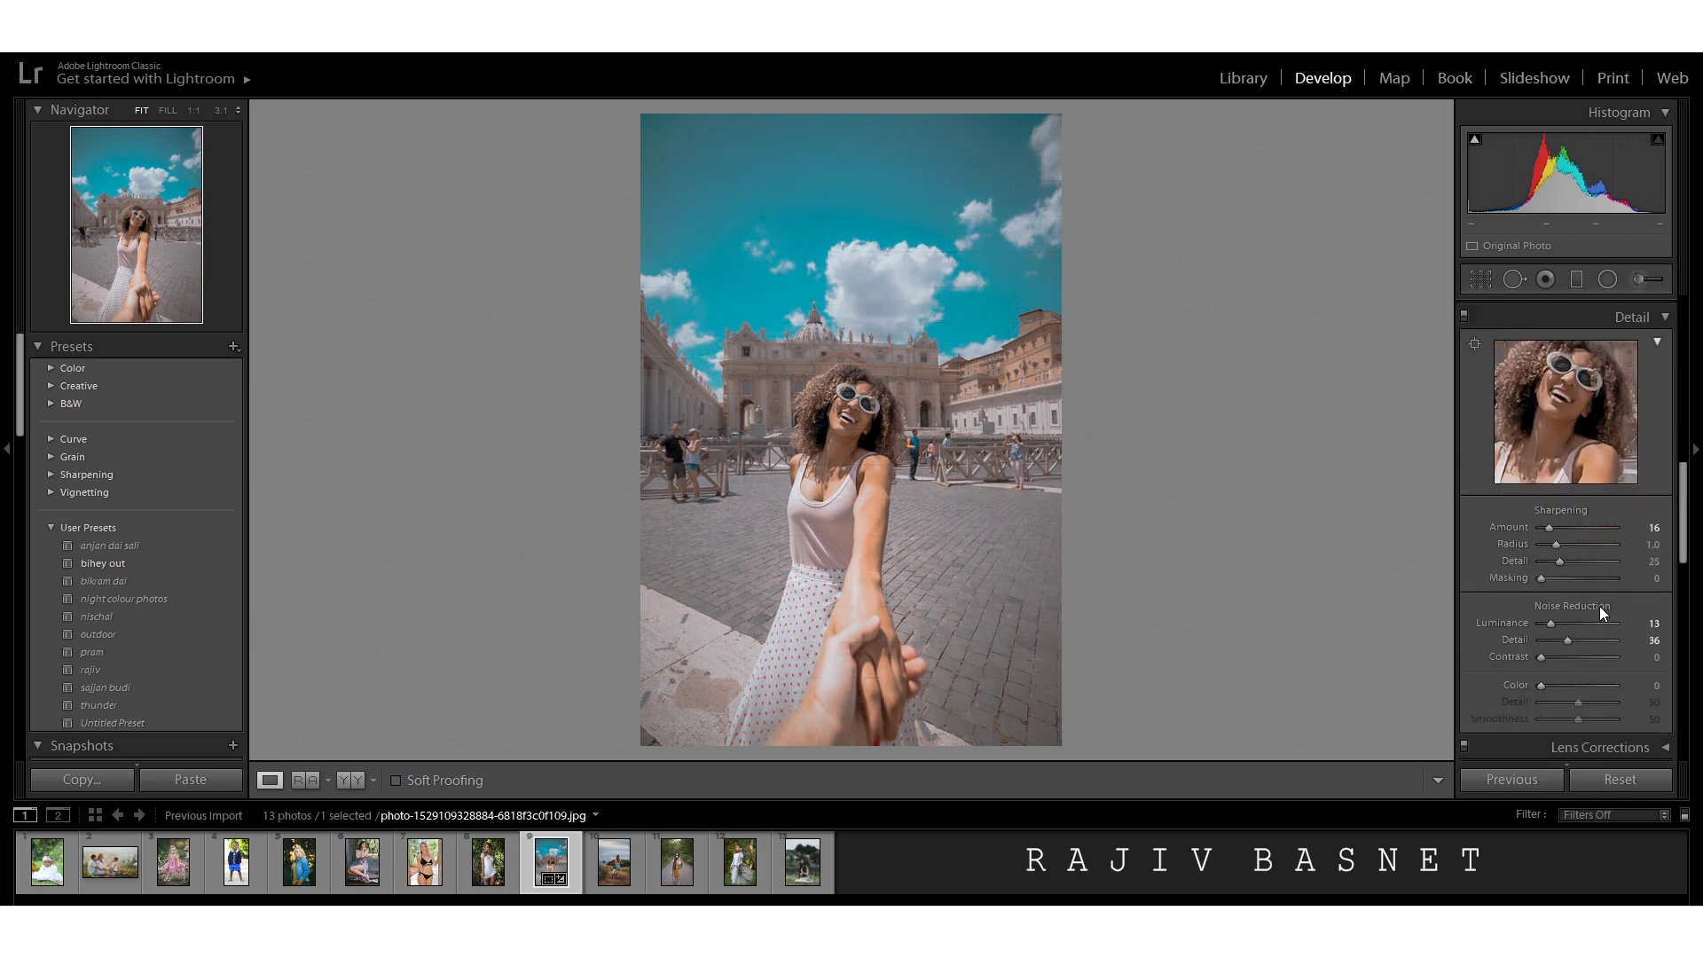
scroll(1599, 605, up, 5)
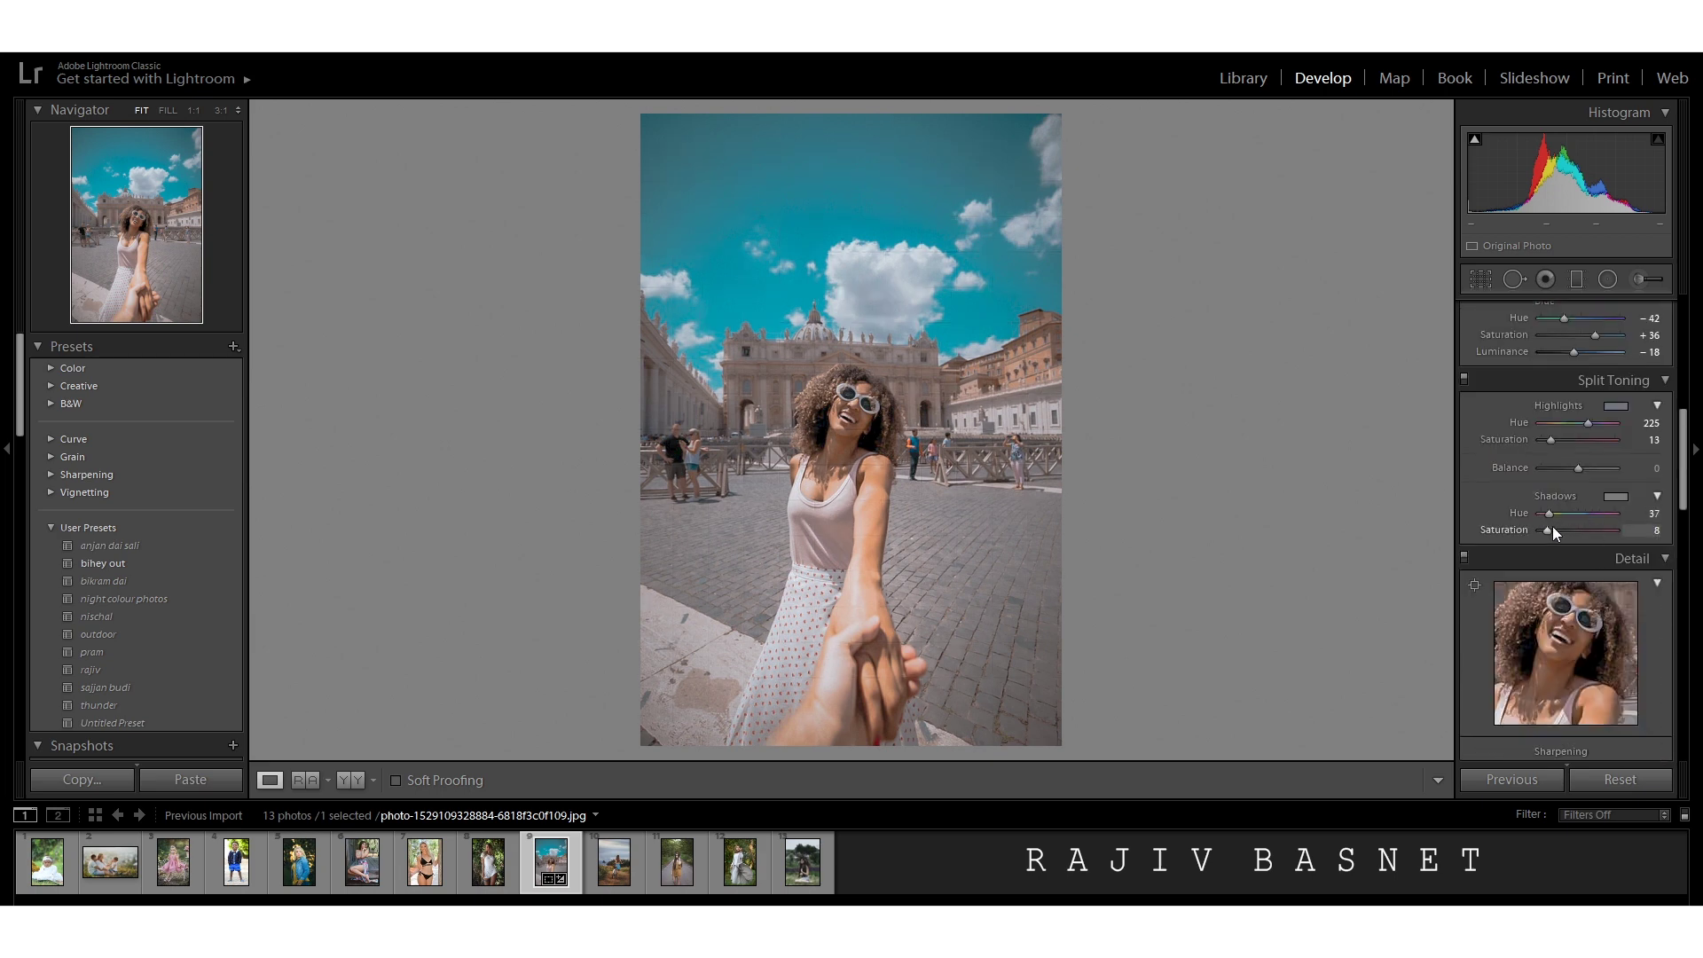
drag(1548, 530, 1559, 535)
Compare the original and edited photo side by side, zooming in on the woman and the sky and back out.
click(351, 779)
click(1204, 440)
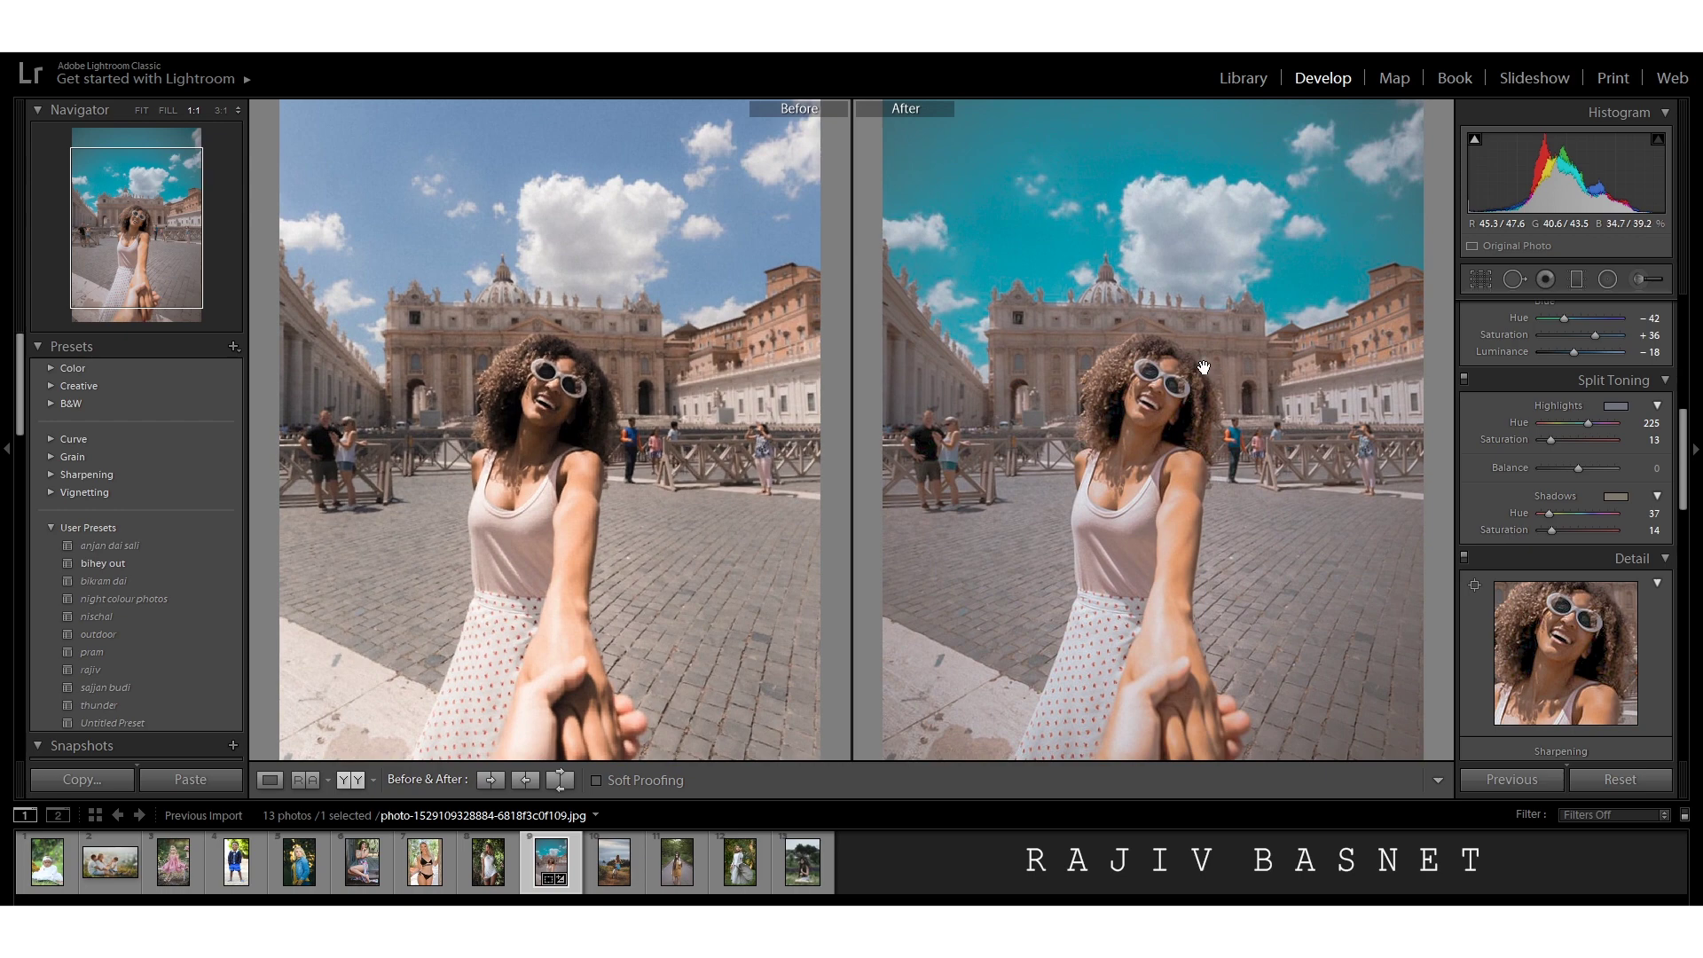
click(1207, 368)
click(1168, 319)
drag(1171, 455, 1206, 564)
click(1206, 564)
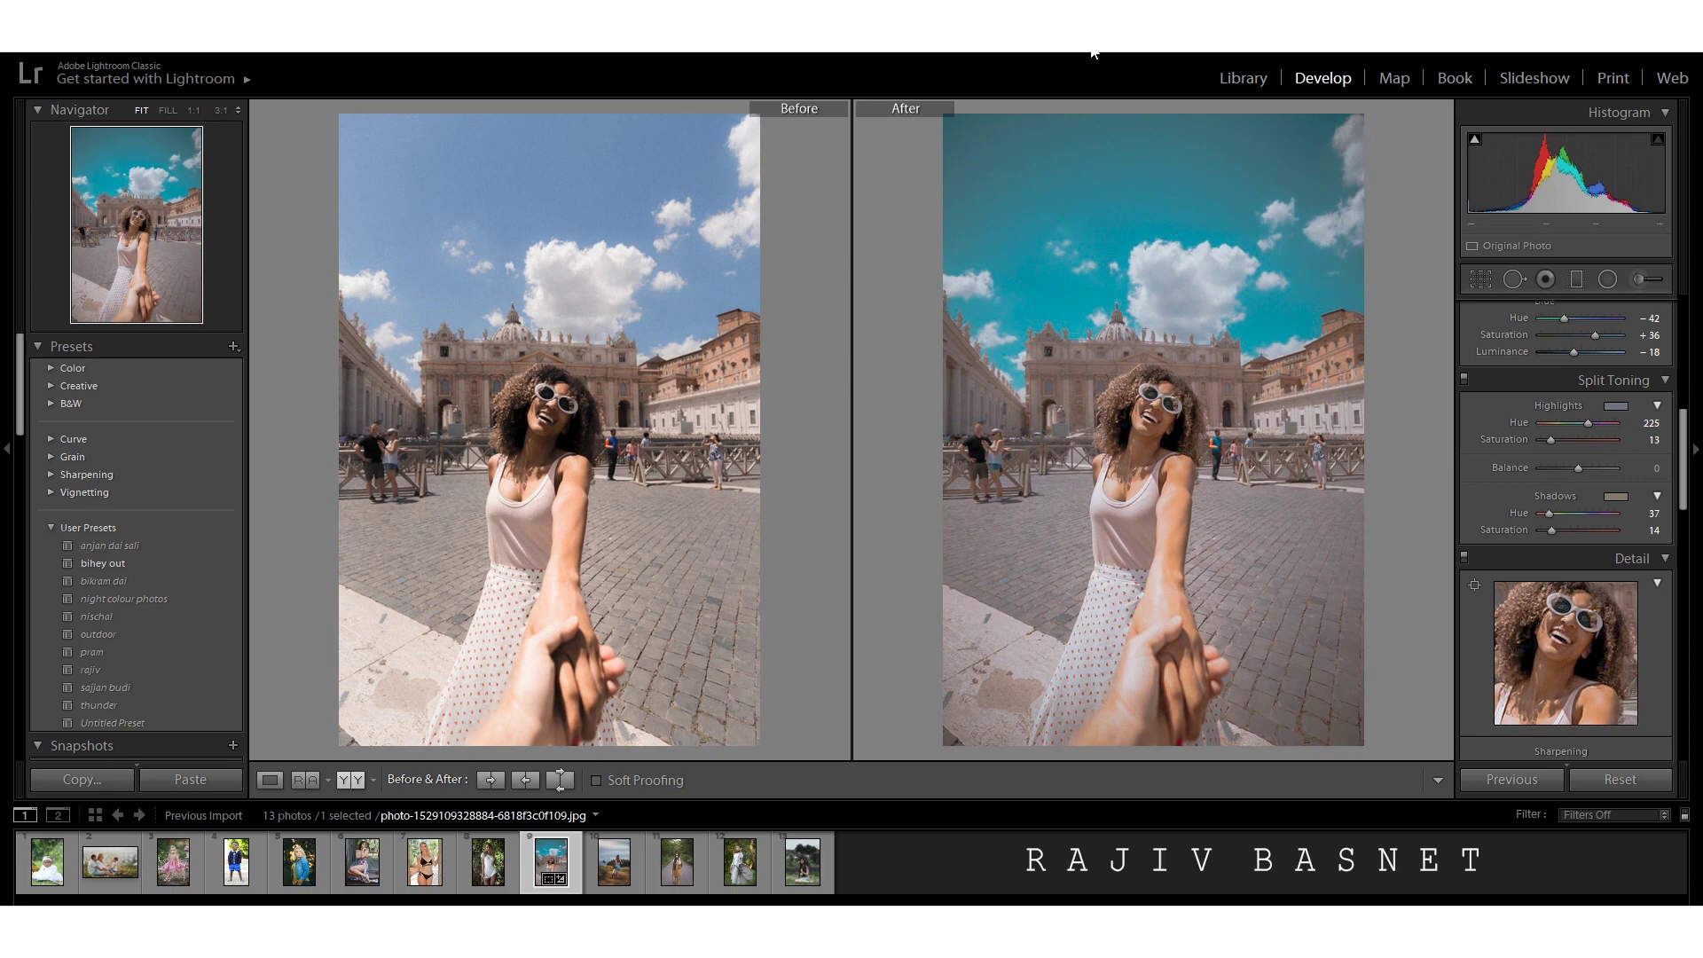
Export the edited photo to the hard drive as an sRGB JPEG with Quality 100 and a resolution of 240 pixels per inch.
key(alt+f)
click(76, 266)
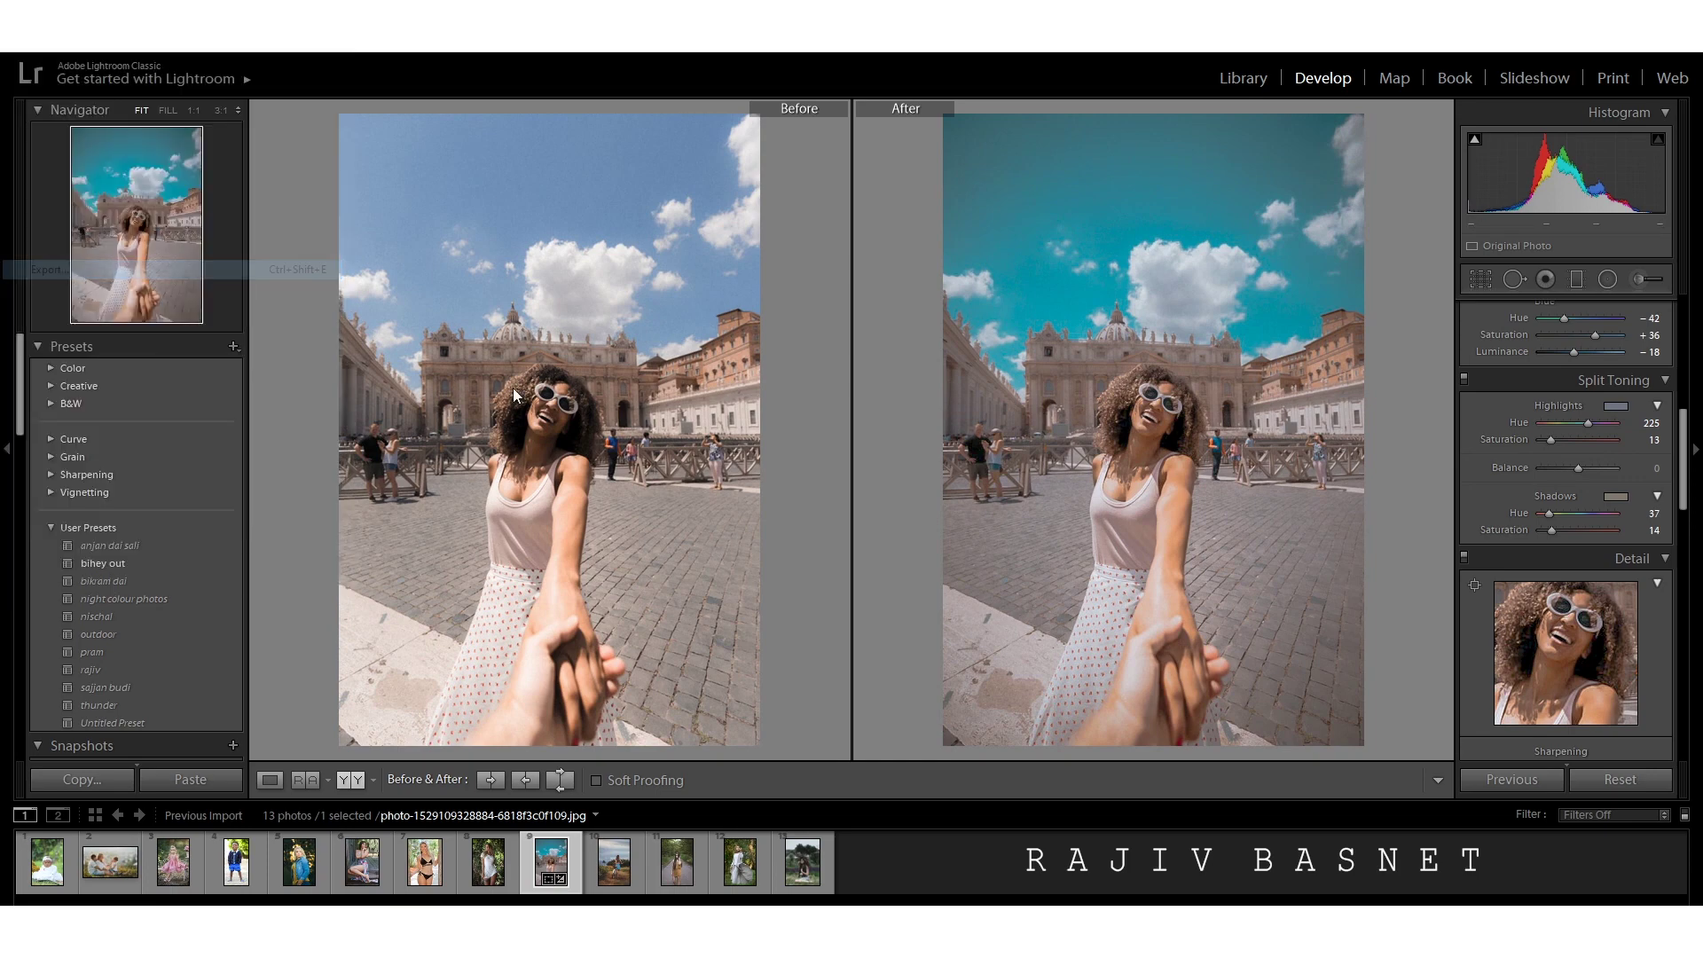
scroll(1020, 612, down, 10)
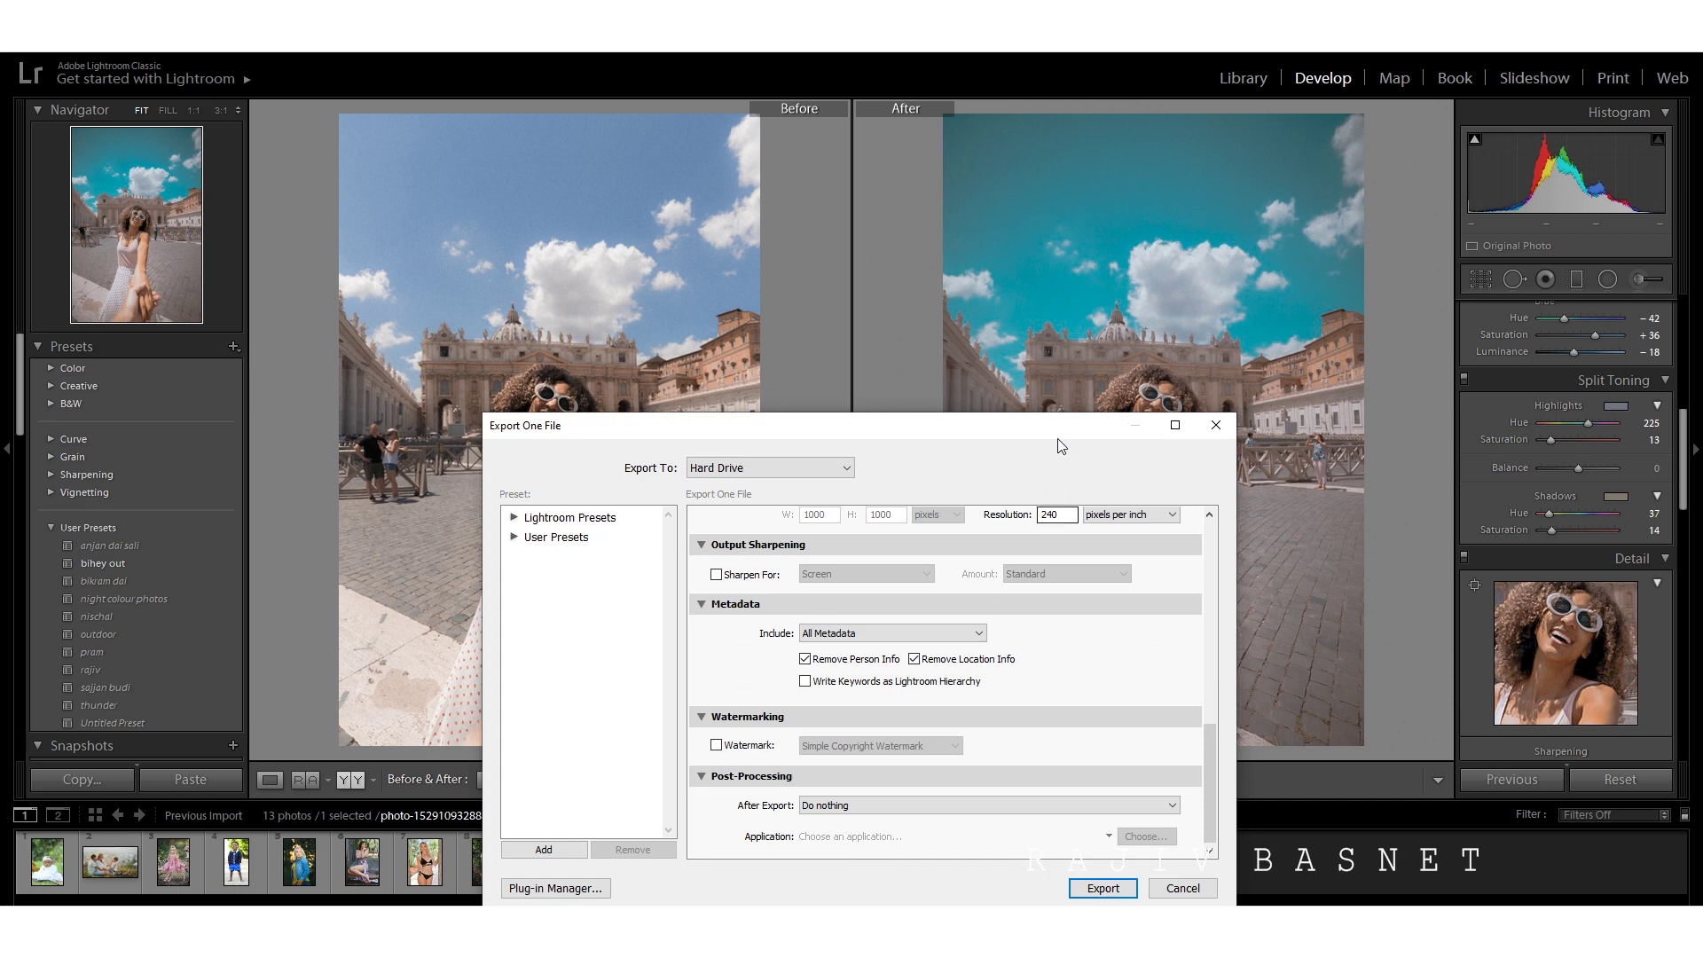
drag(1057, 438, 1060, 275)
scroll(1040, 510, up, 10)
scroll(1040, 510, down, 5)
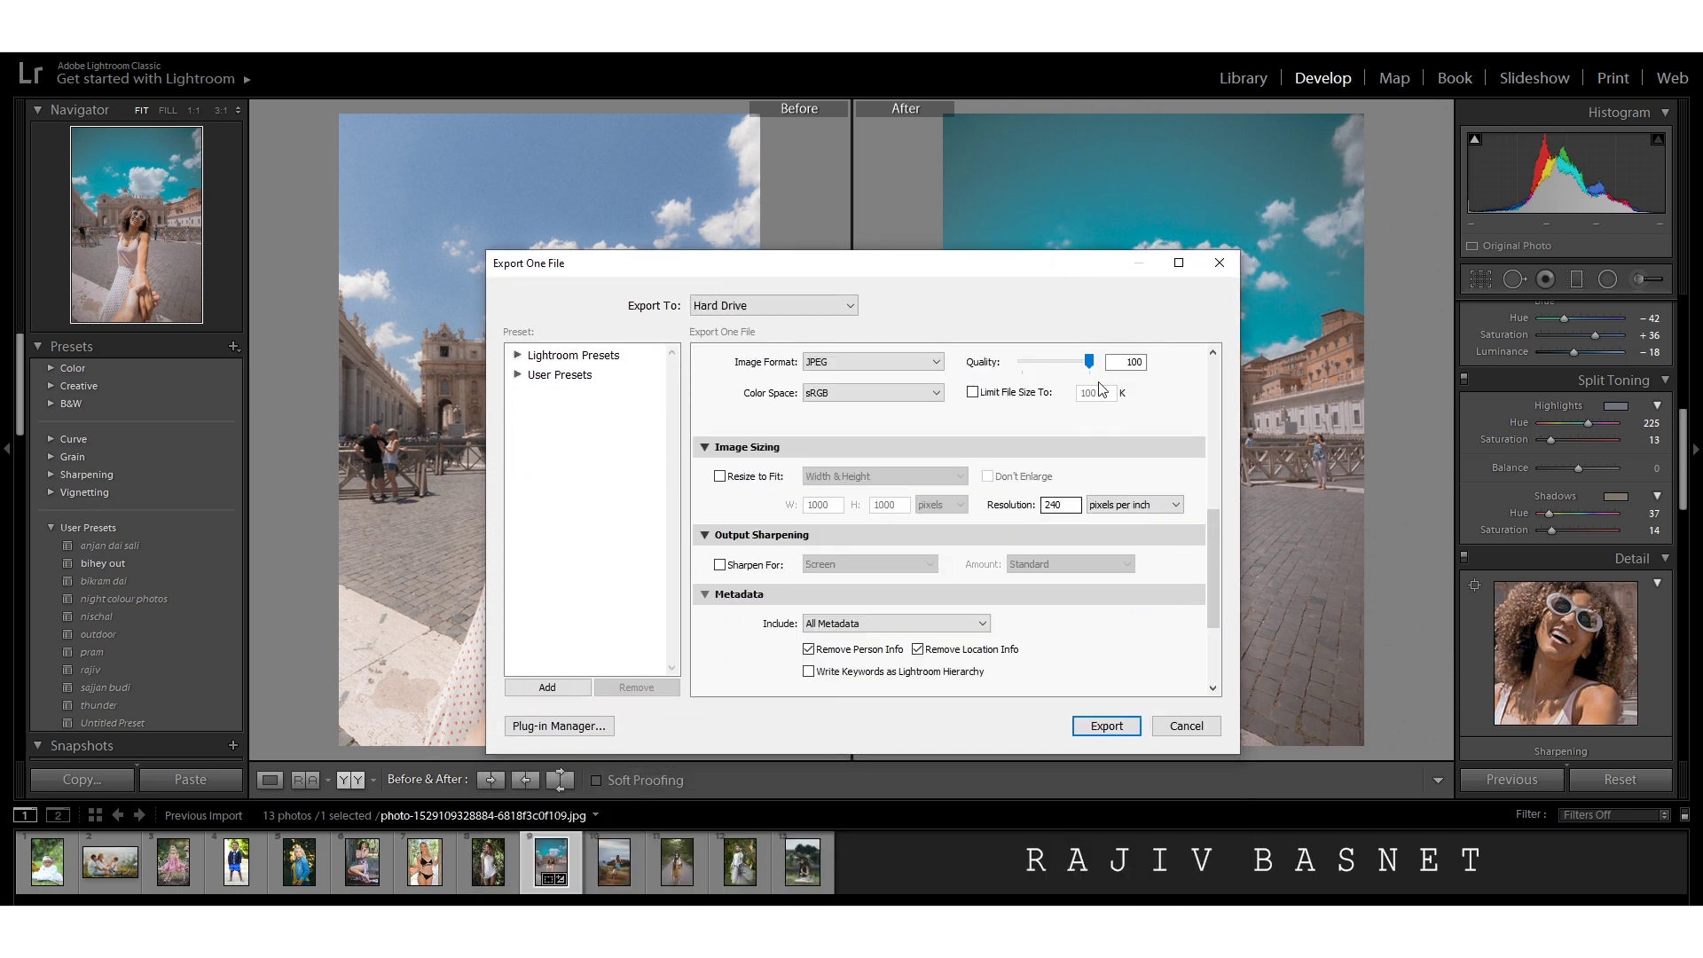
scroll(1132, 620, down, 3)
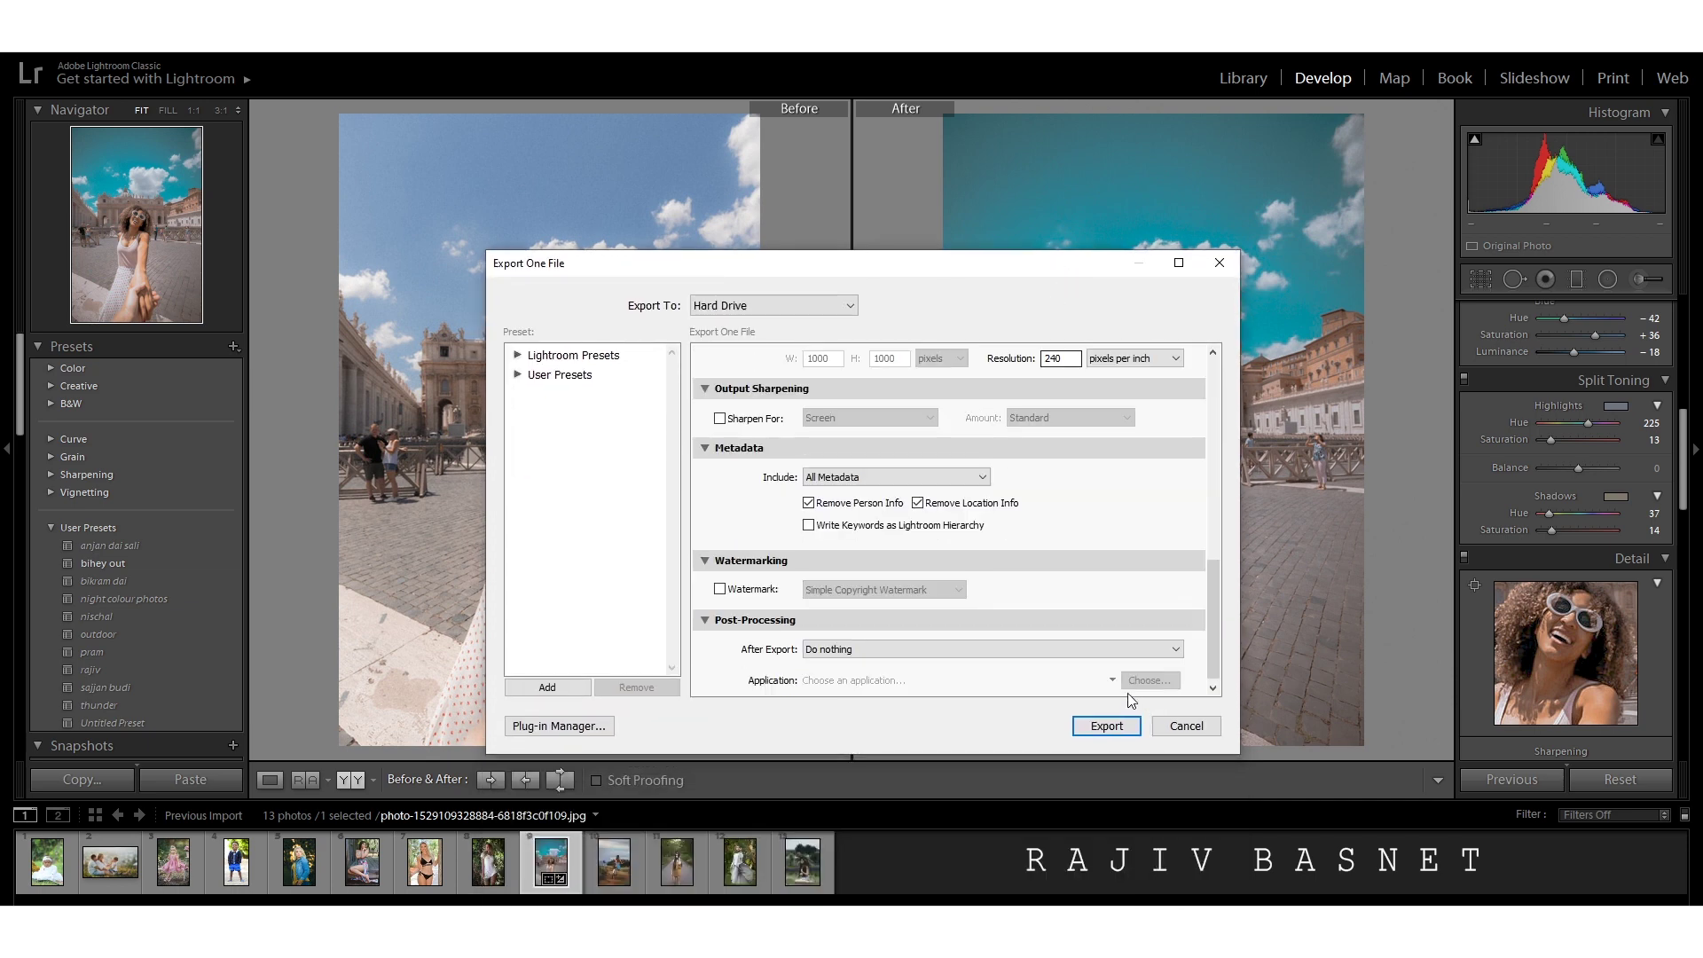
click(1110, 724)
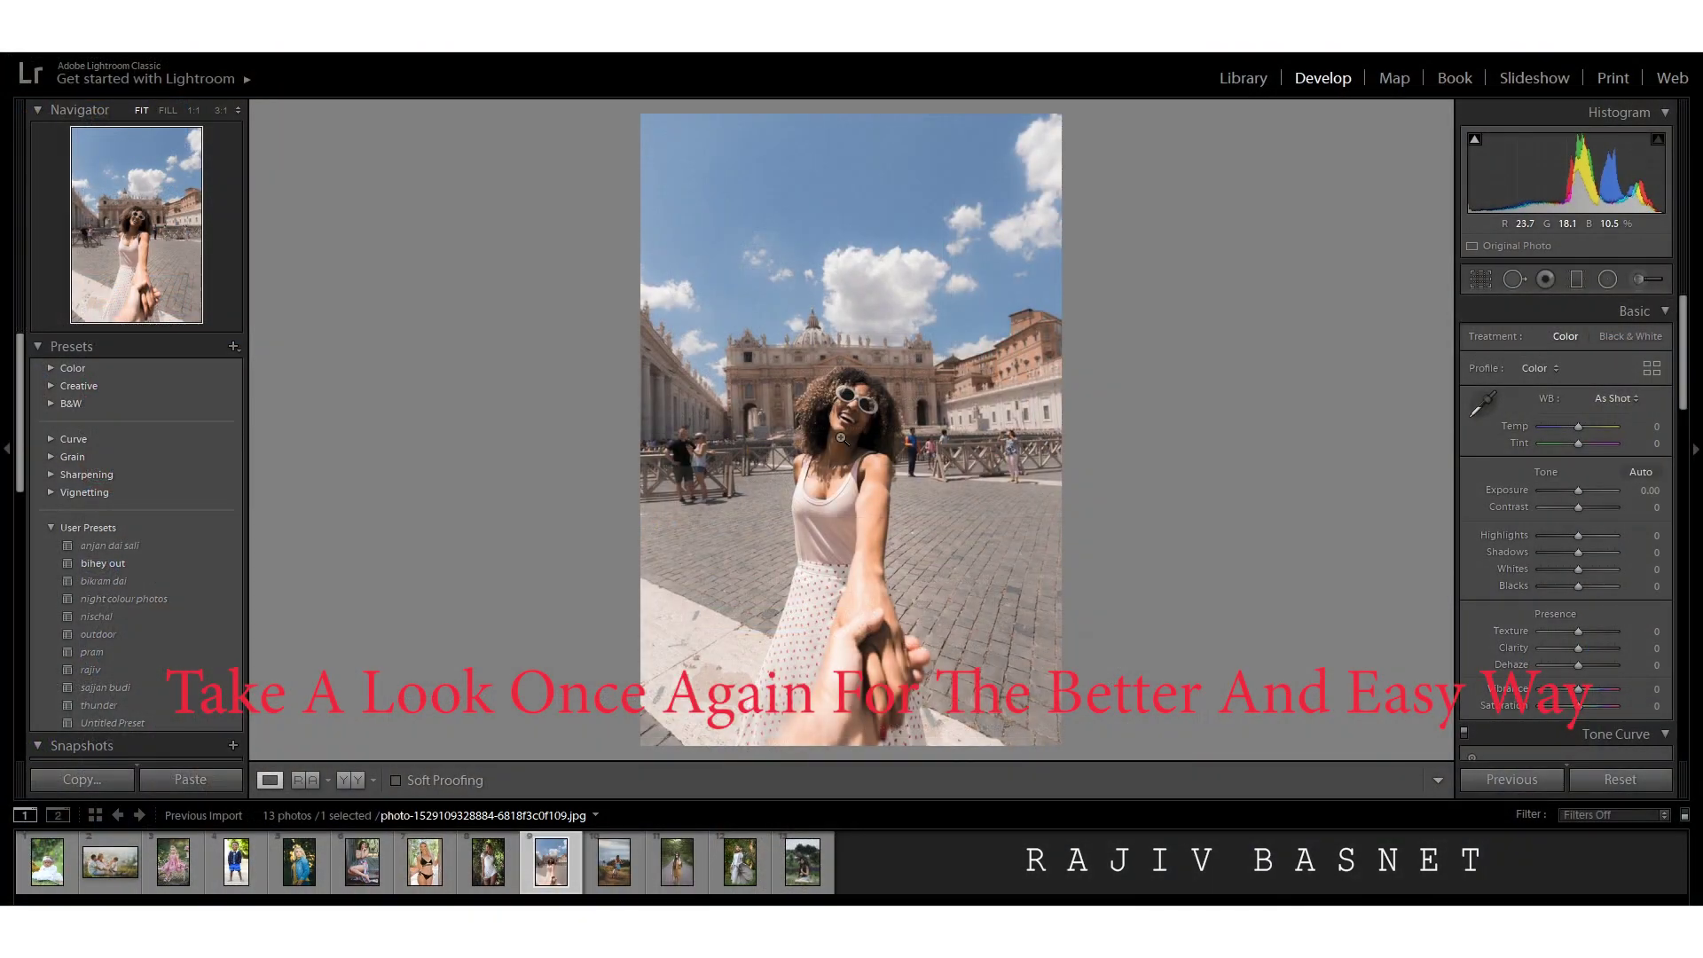
On the unedited portrait, set Exposure to -0.36, Highlights to -64, Shadows to +81, Temp to -5 and Clarity to +7.
click(843, 434)
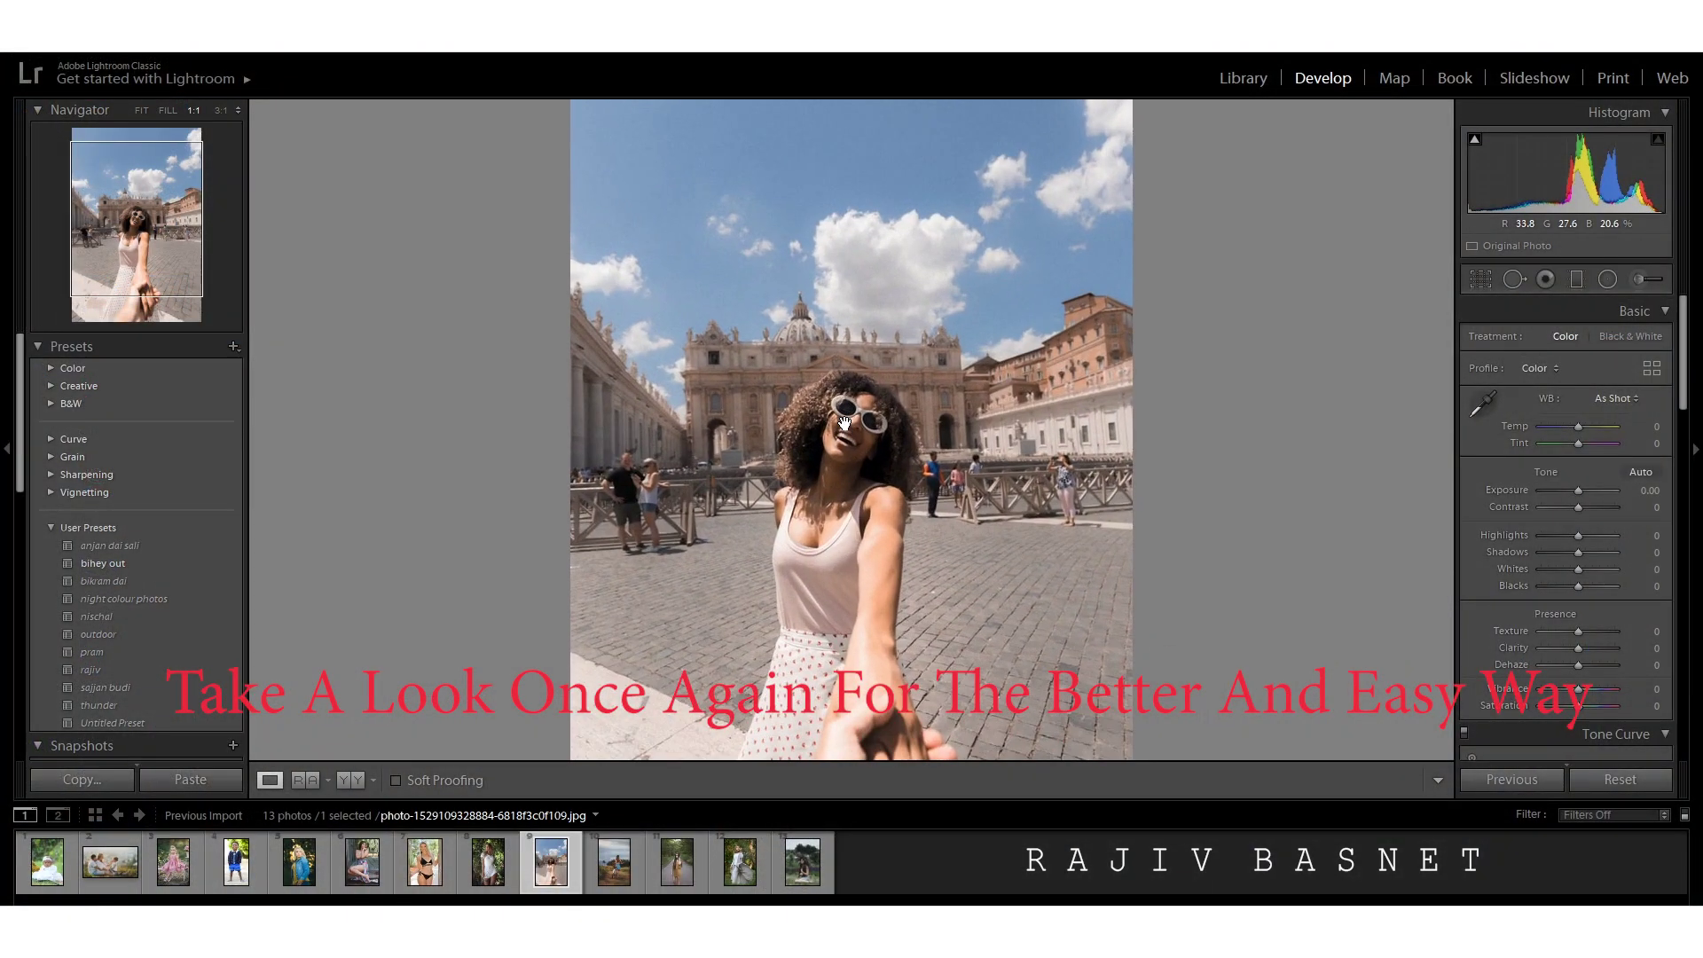
click(845, 423)
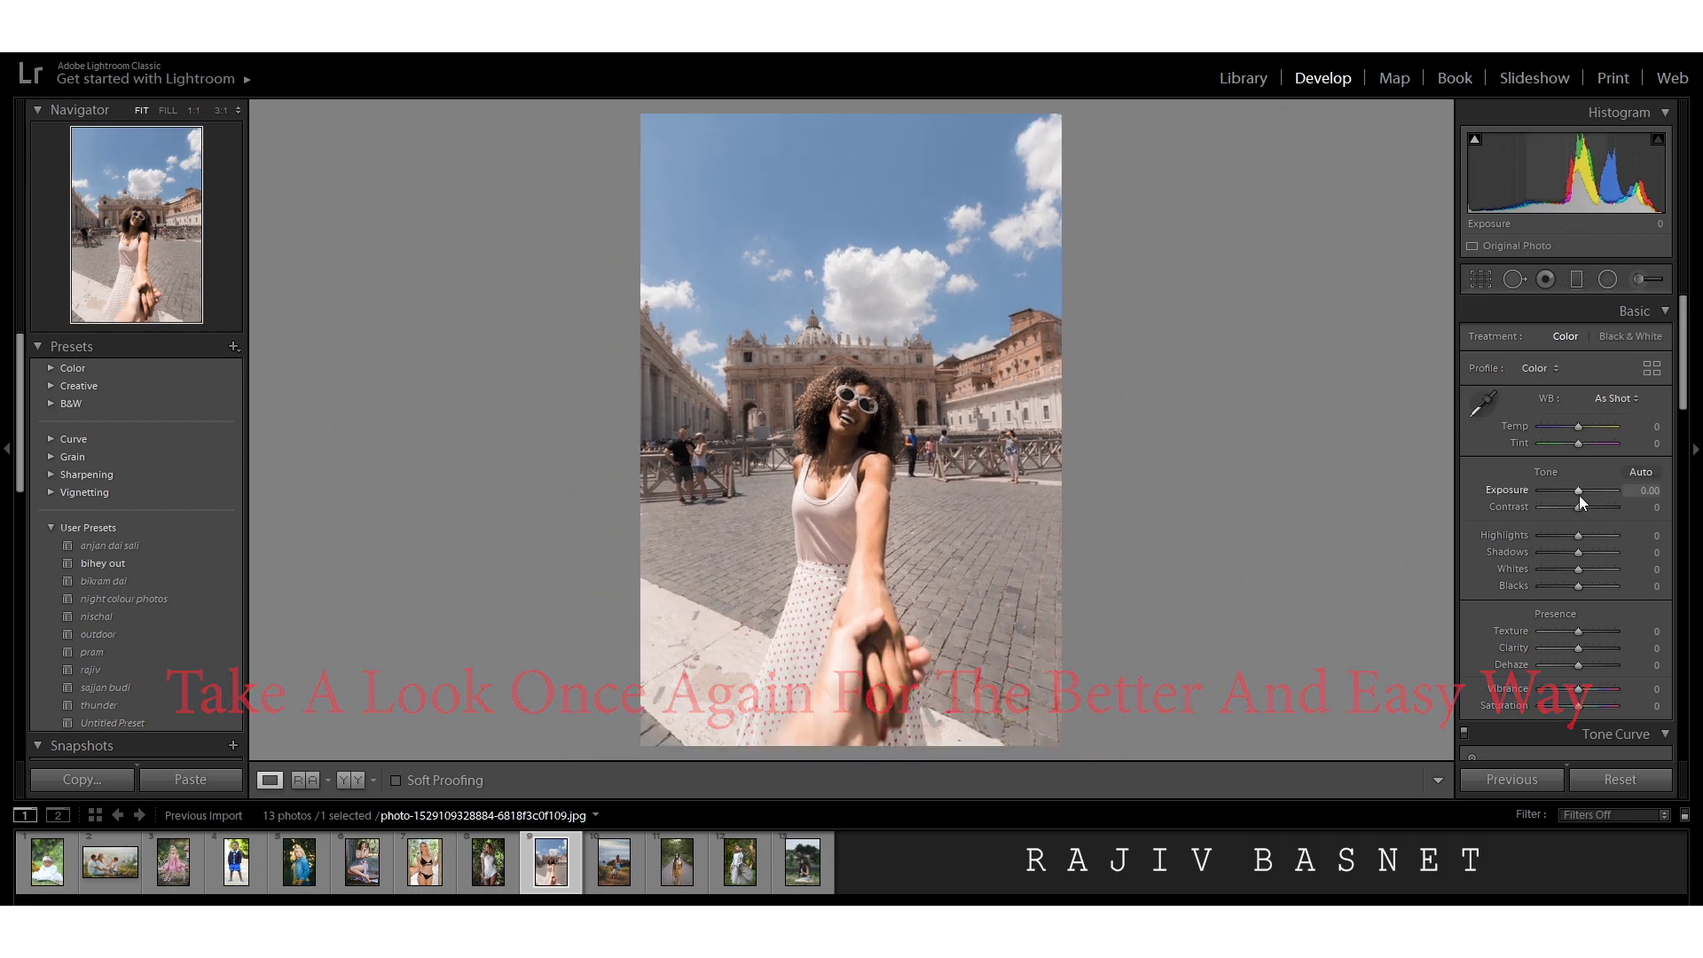
drag(1579, 493, 1608, 553)
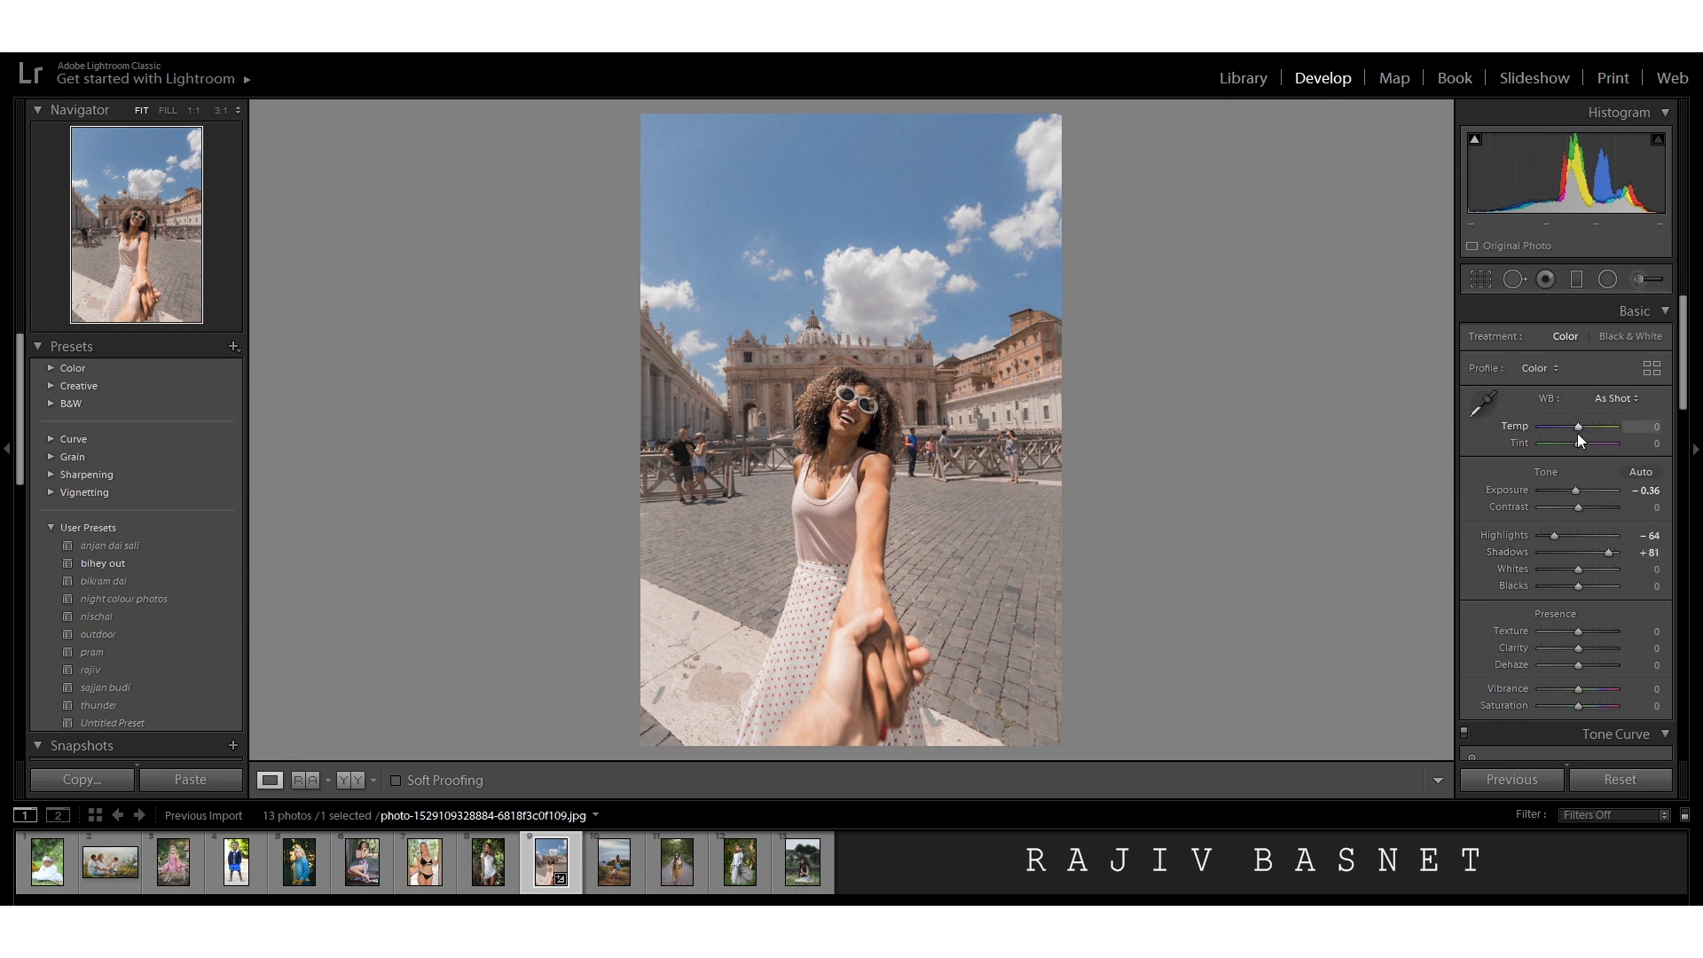
drag(1576, 433, 1575, 432)
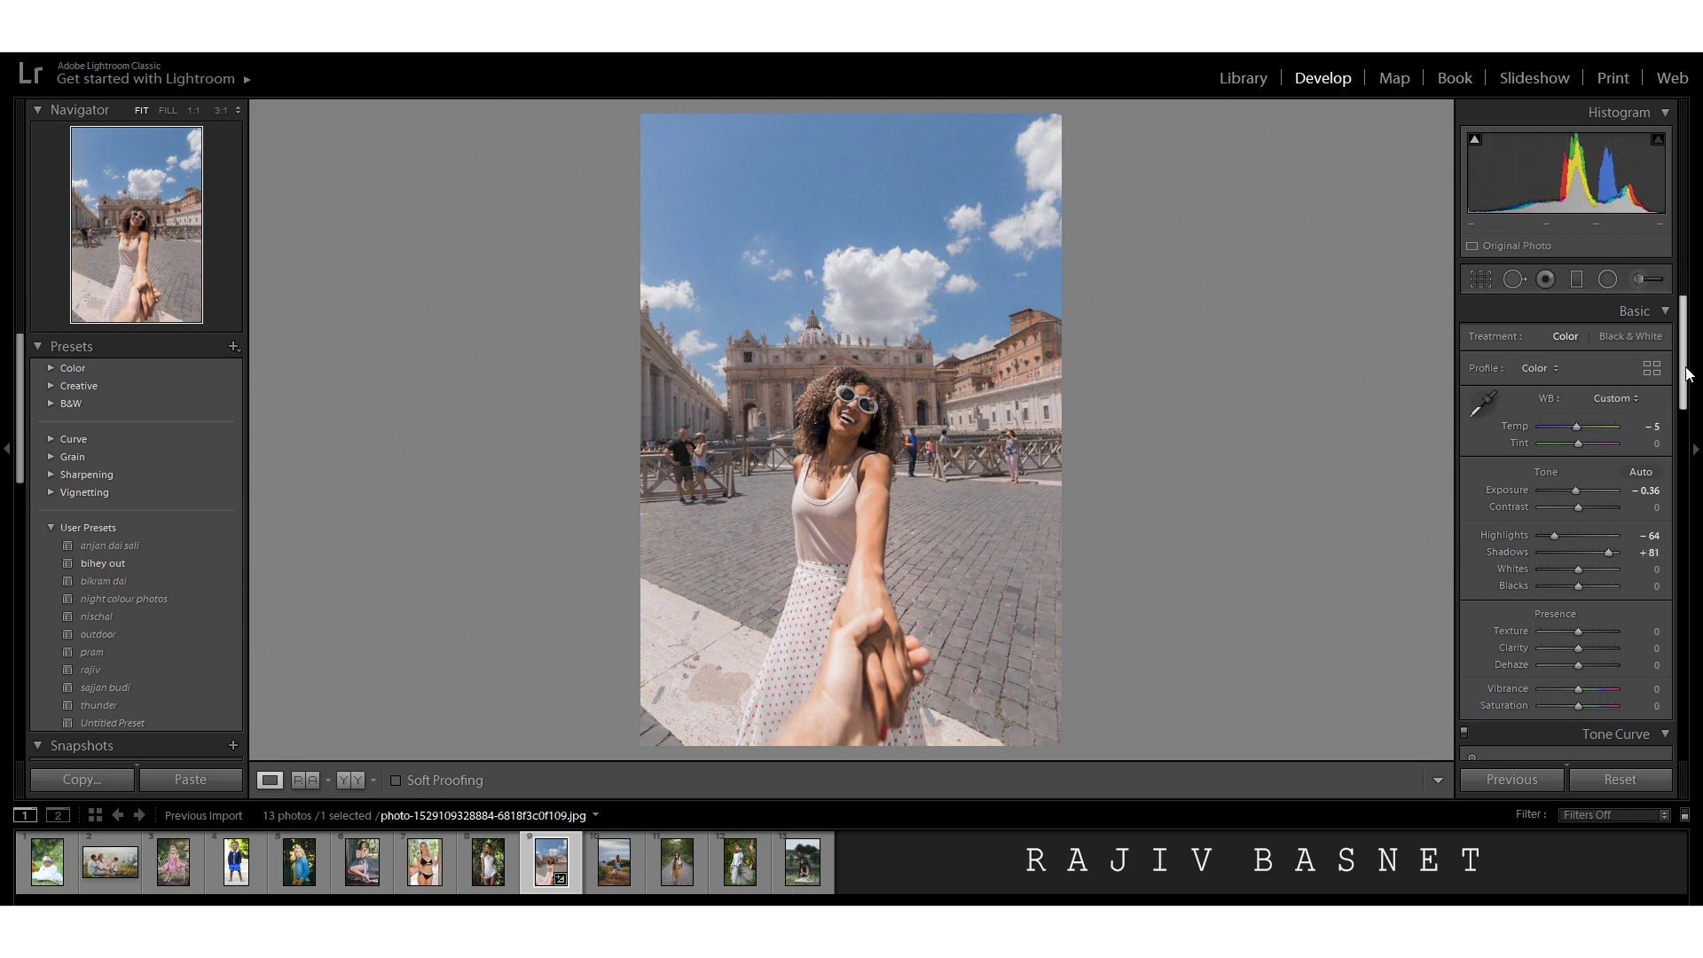
drag(1683, 364, 1583, 434)
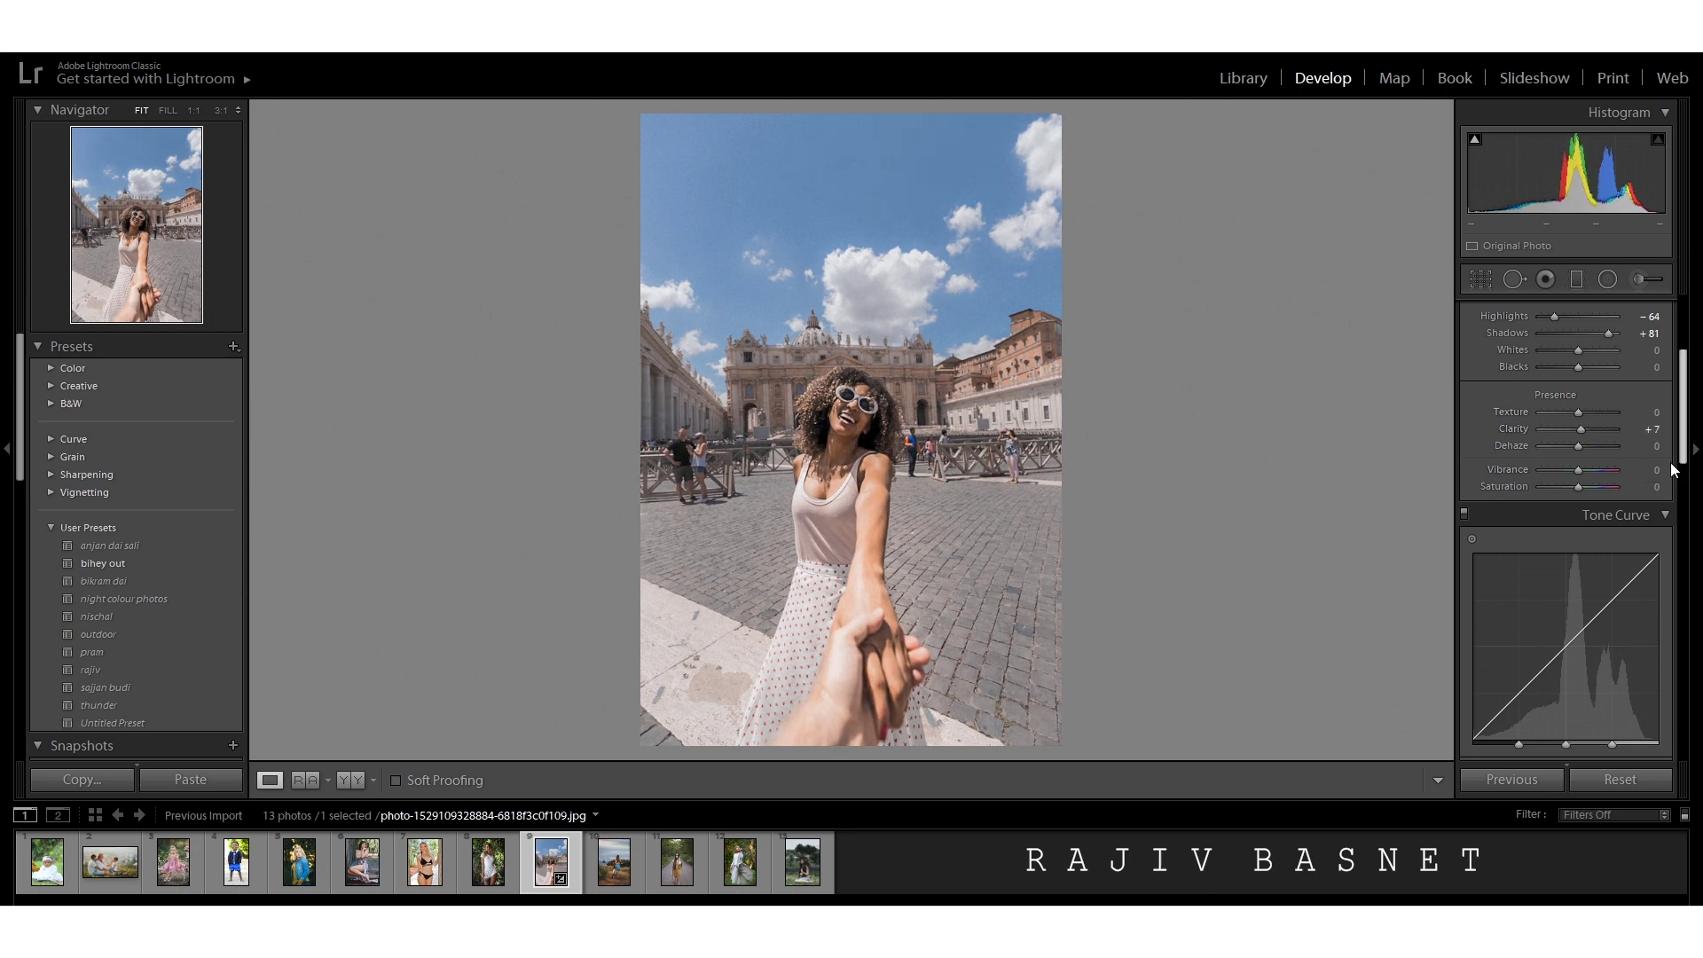
Shape the tone curve with region values Shadows +42, Highlights -56 and Darks -7.
drag(1681, 458, 1682, 511)
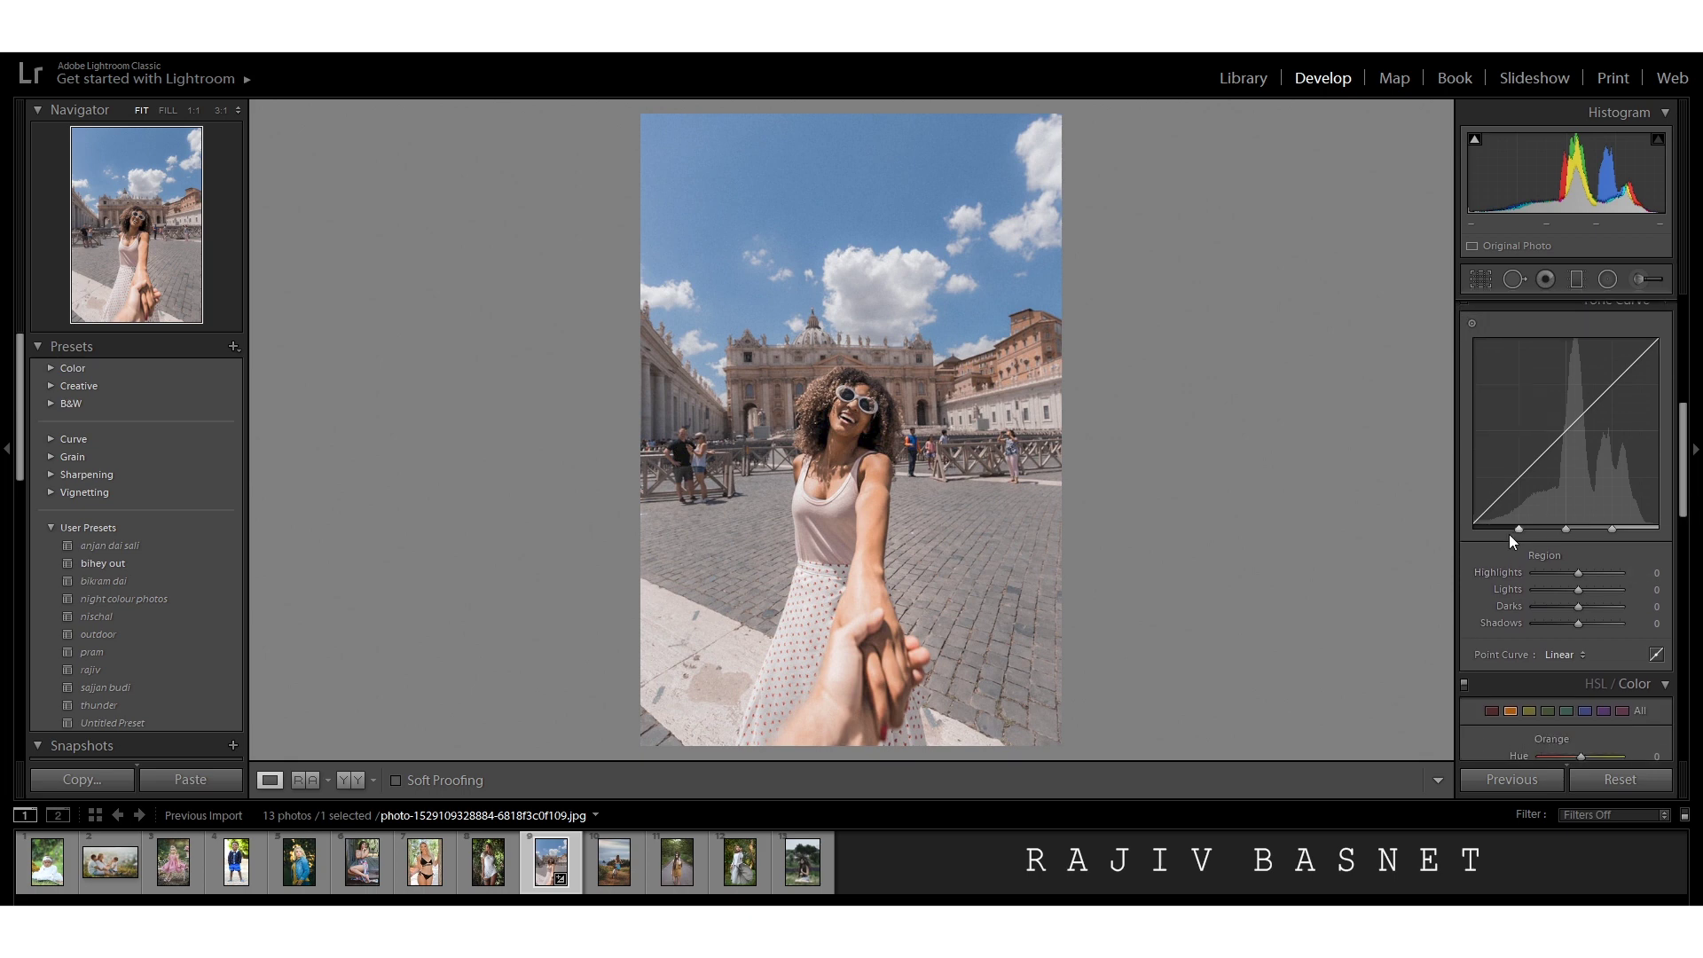
drag(1518, 529, 1518, 528)
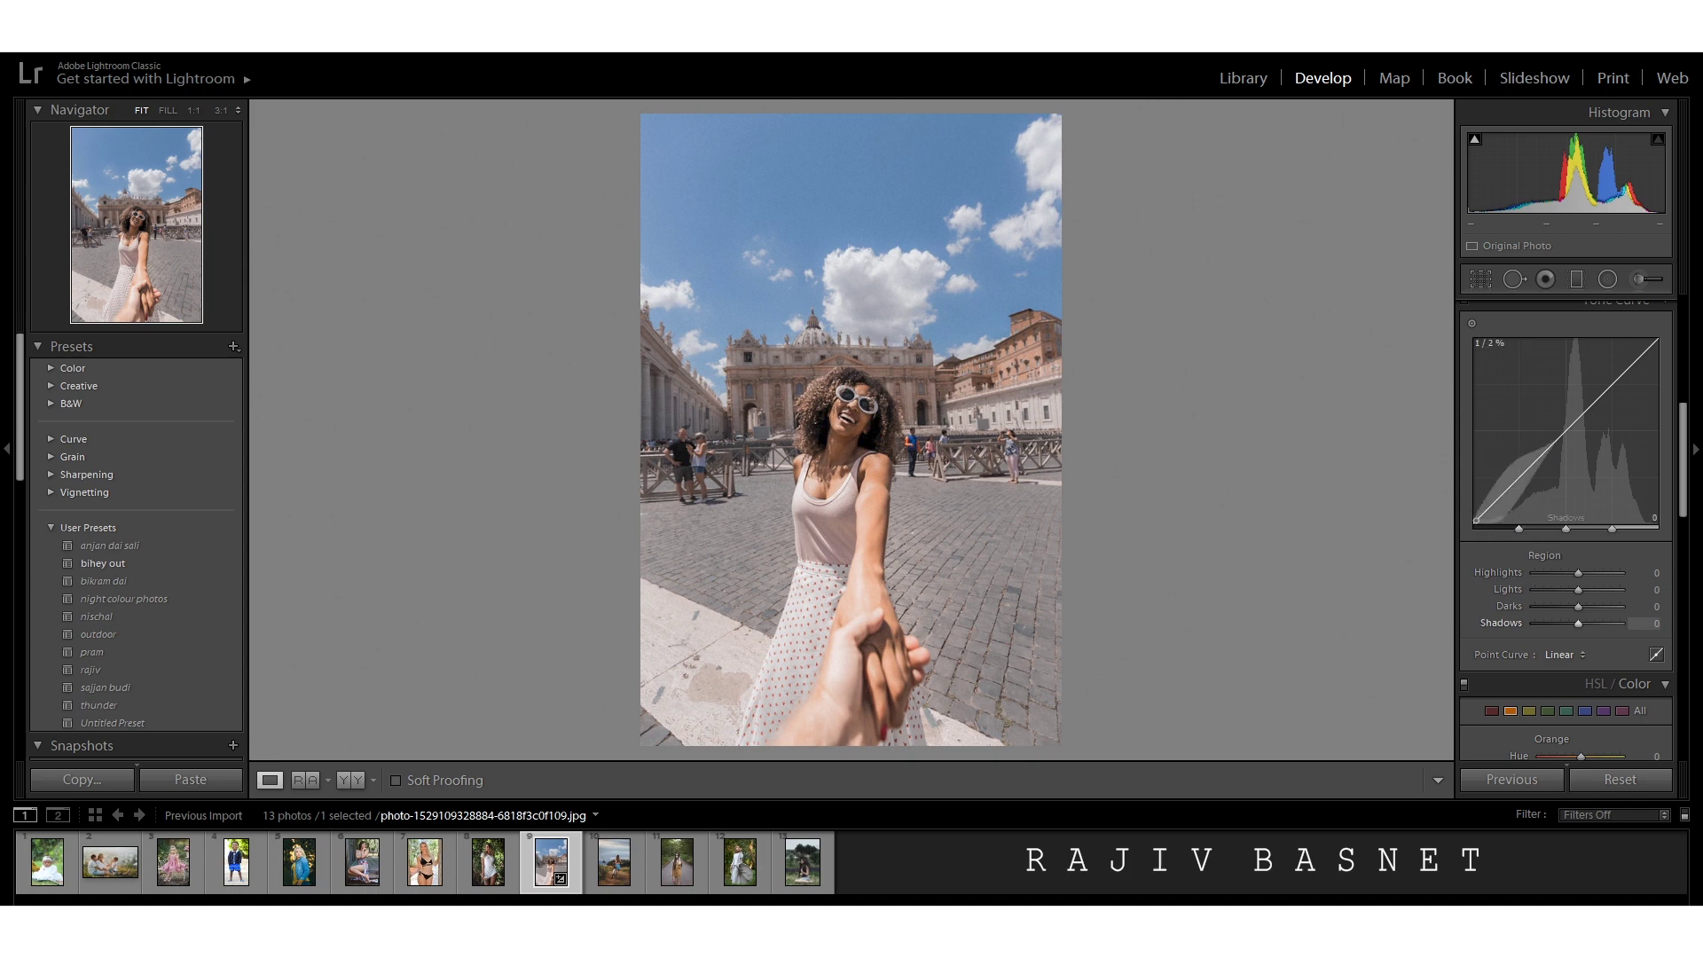
drag(1583, 623, 1590, 623)
drag(1476, 517, 1477, 517)
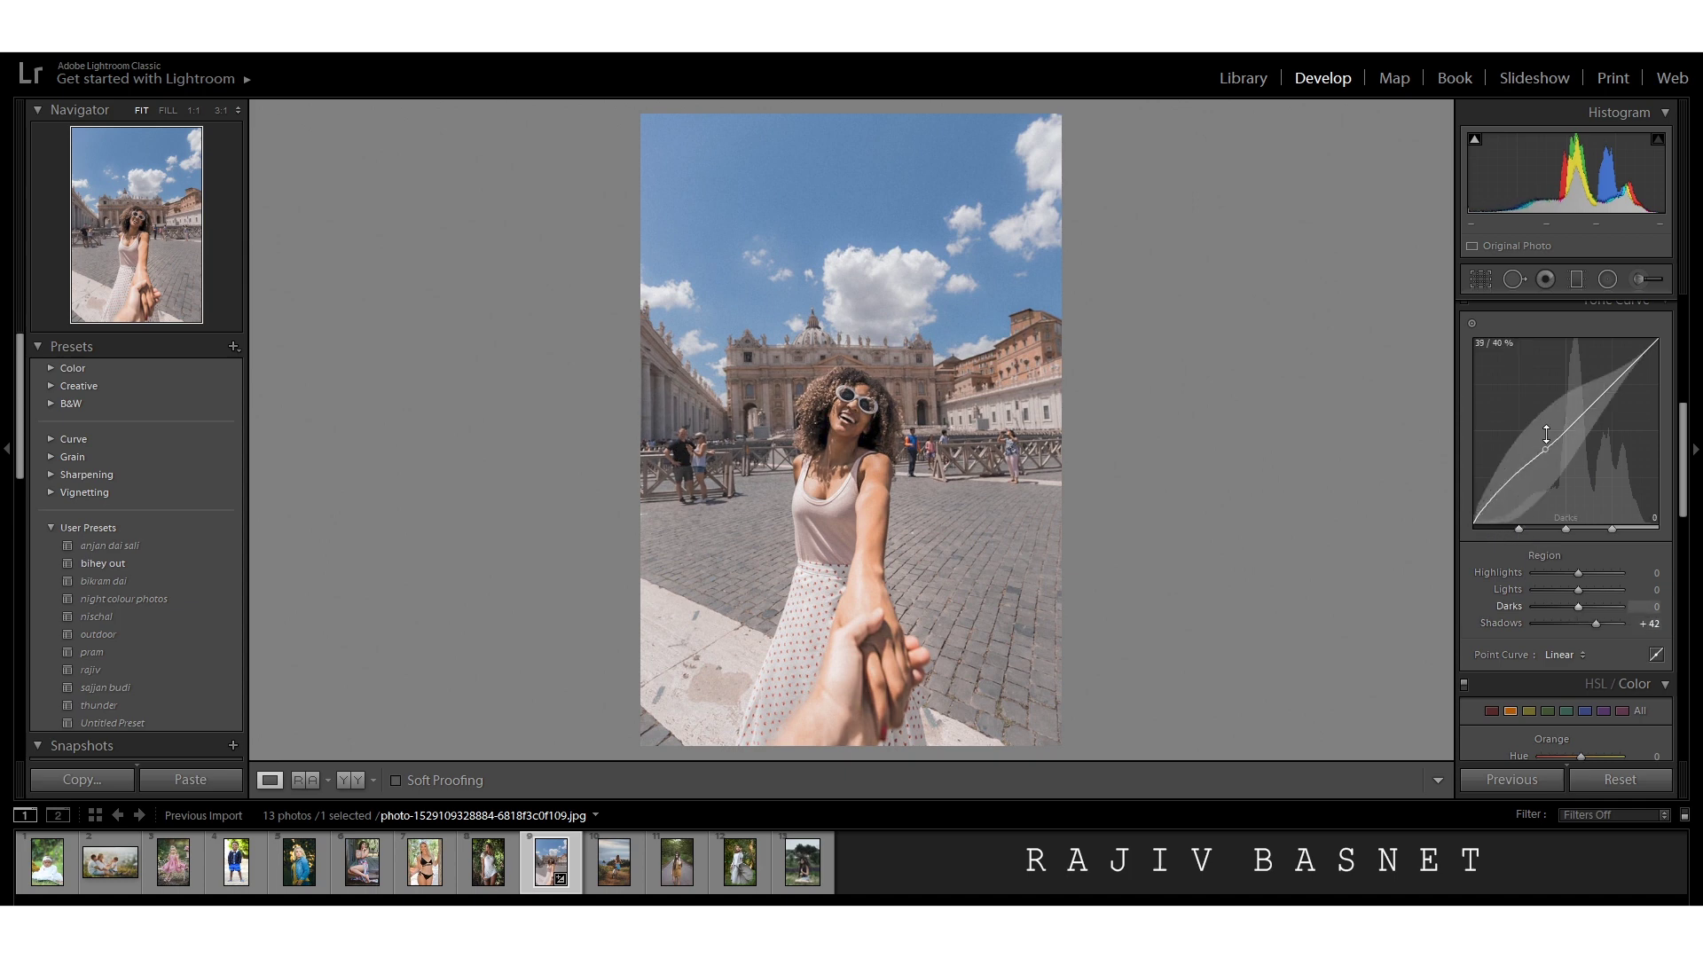
scroll(1553, 430, up, 3)
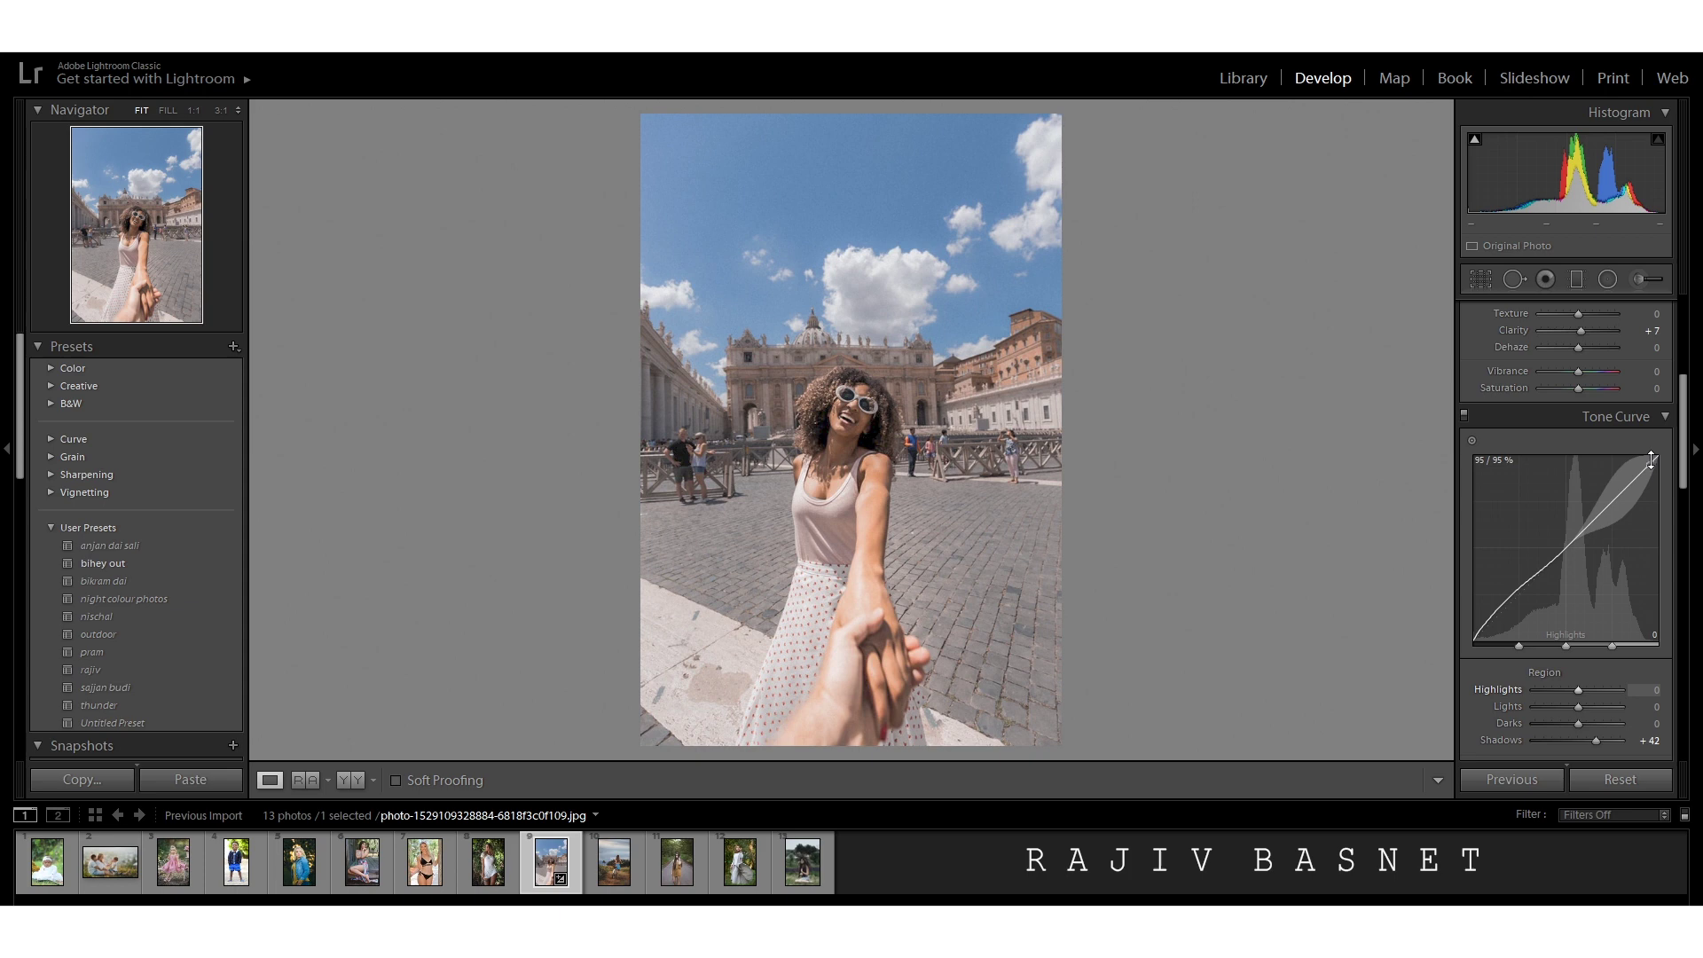
drag(1651, 459, 1643, 479)
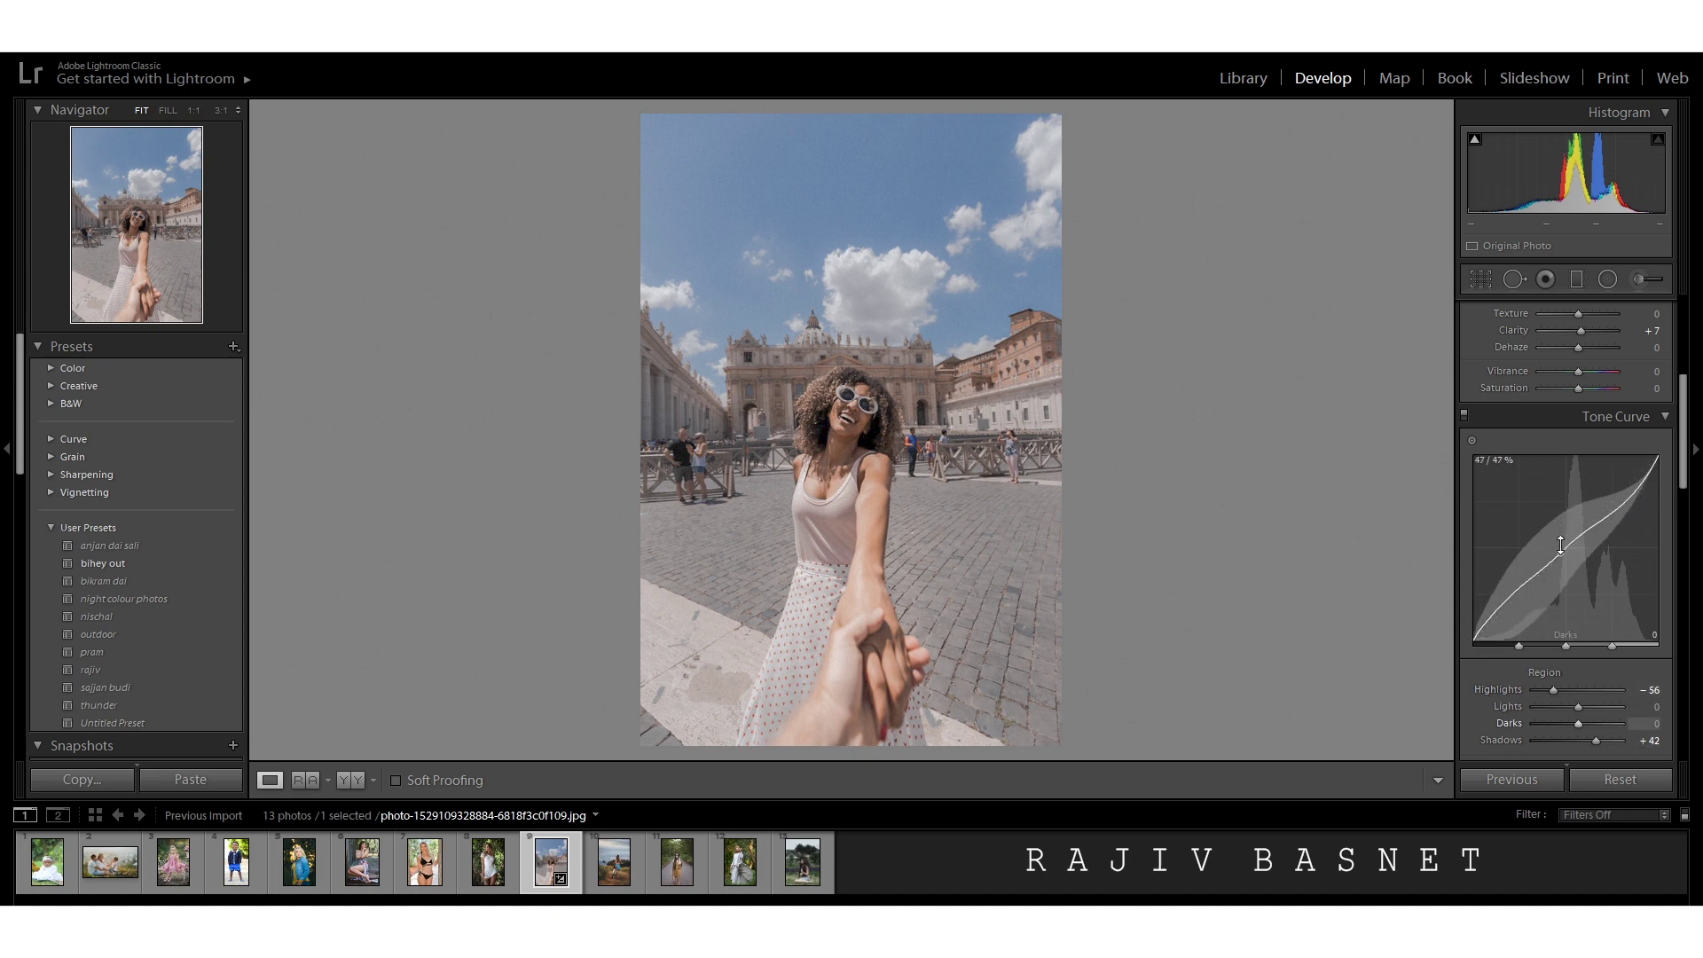
drag(1559, 554, 1560, 557)
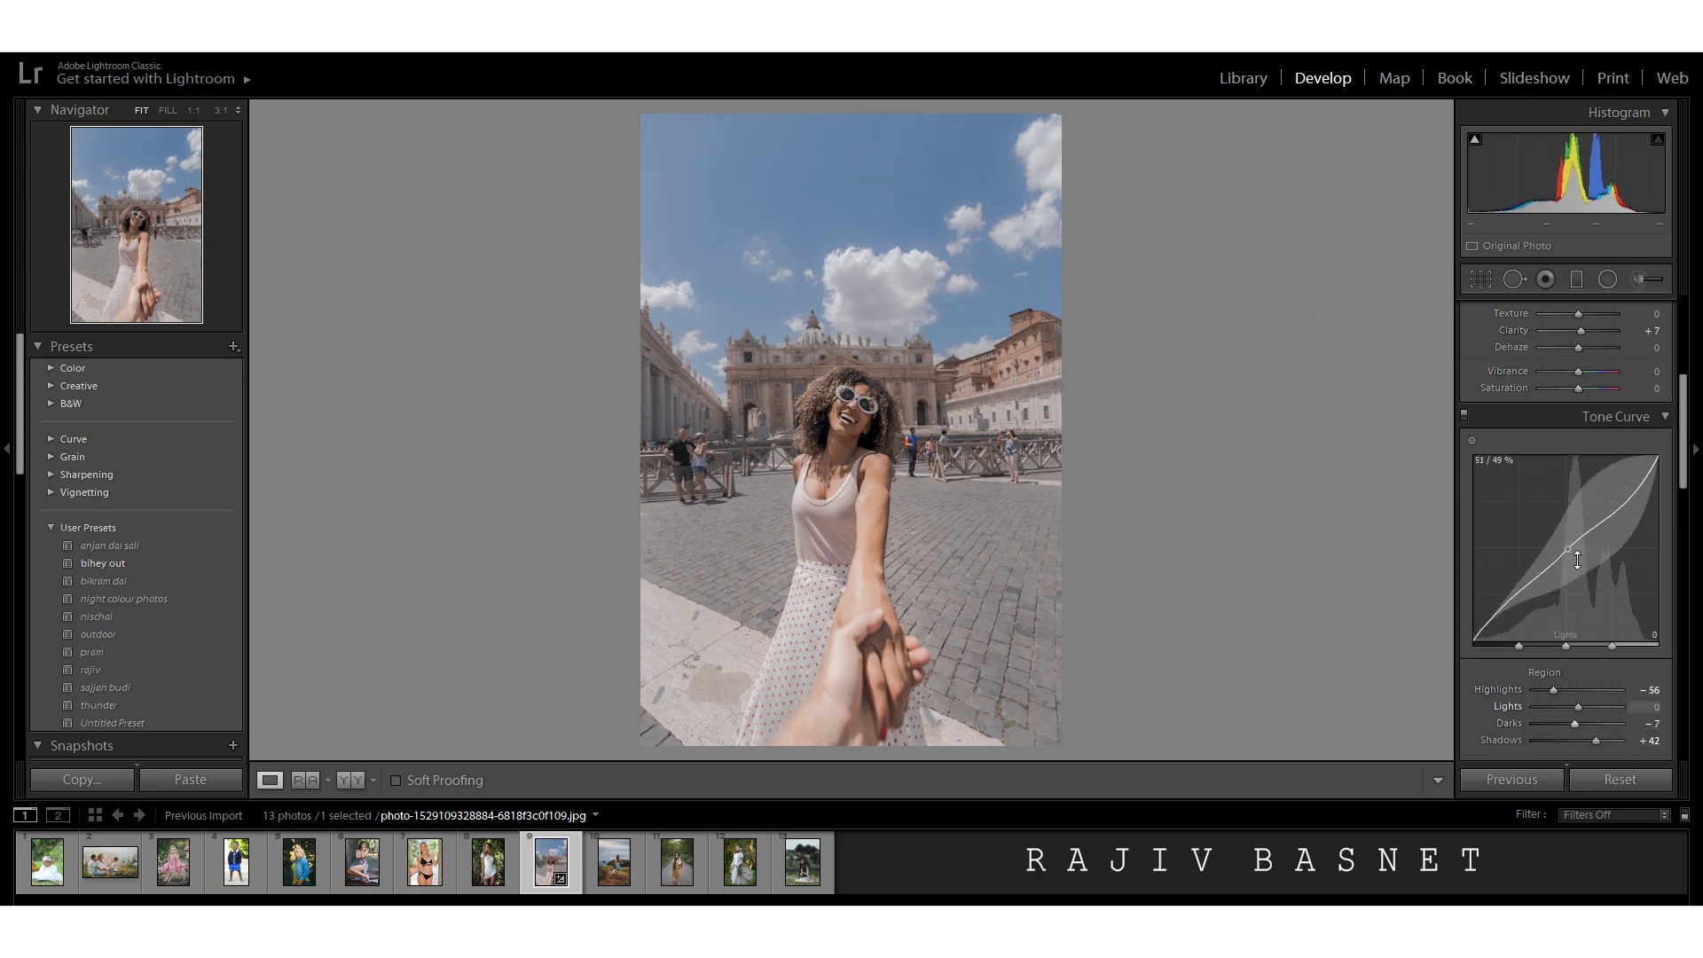
Shift the tone curve's middle and upper region split points toward the highlights and raise the curve's Shadows to +89.
drag(1568, 646, 1652, 654)
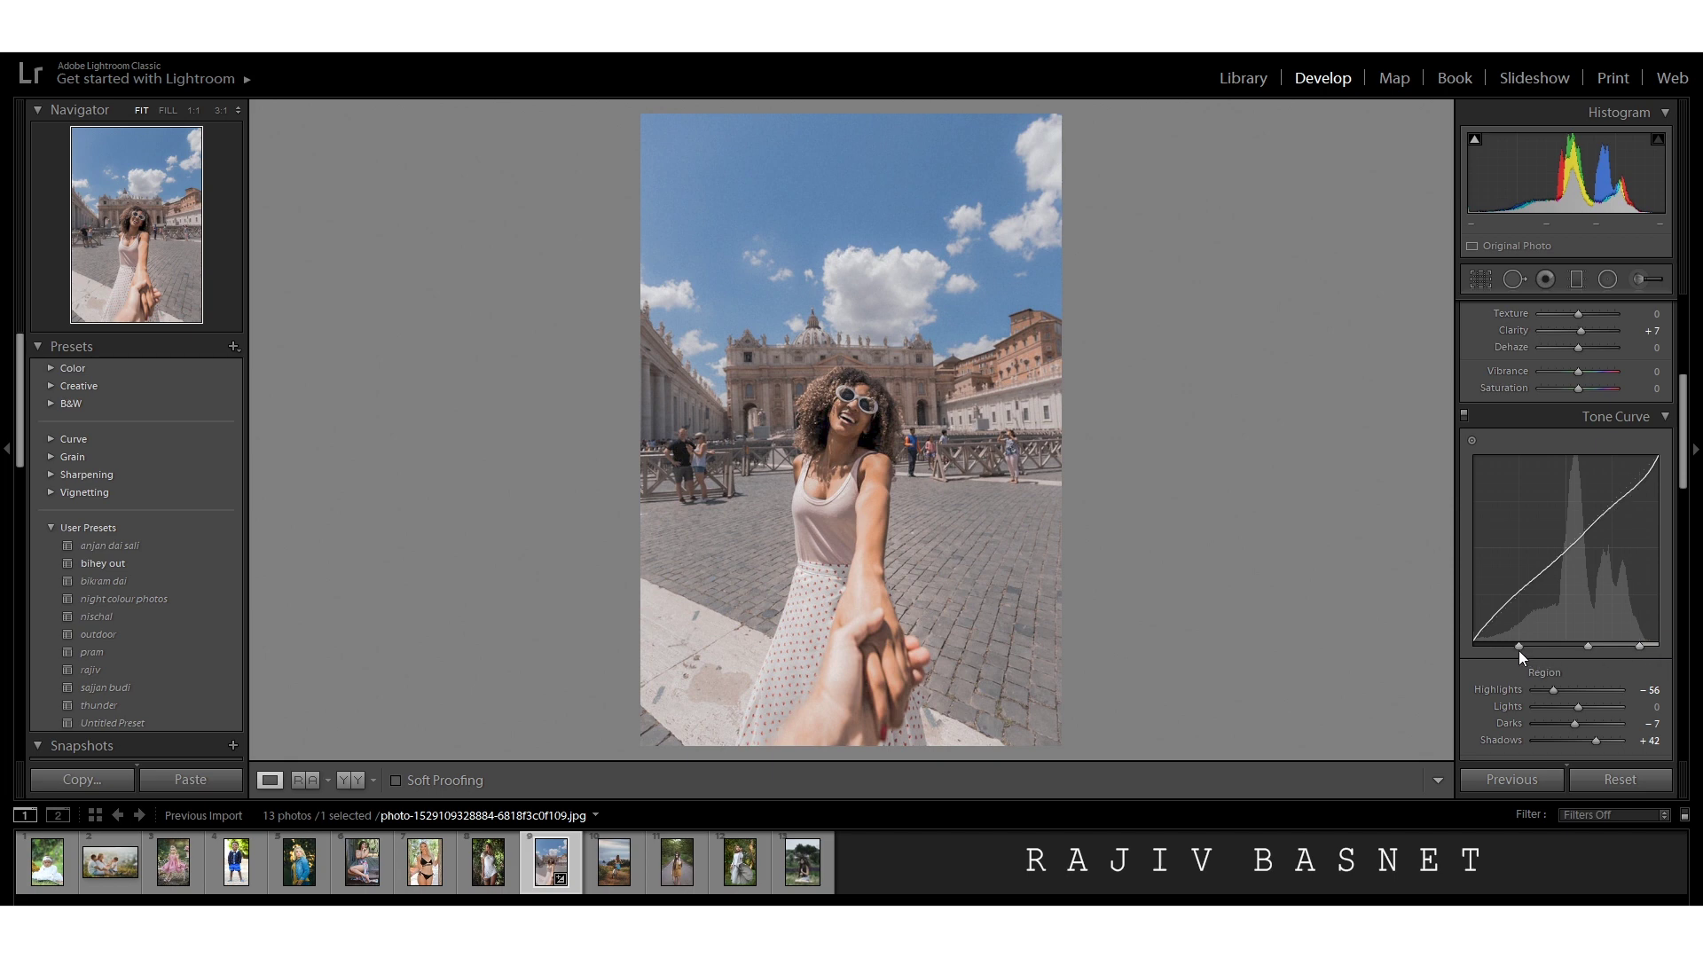
drag(1477, 635, 1477, 633)
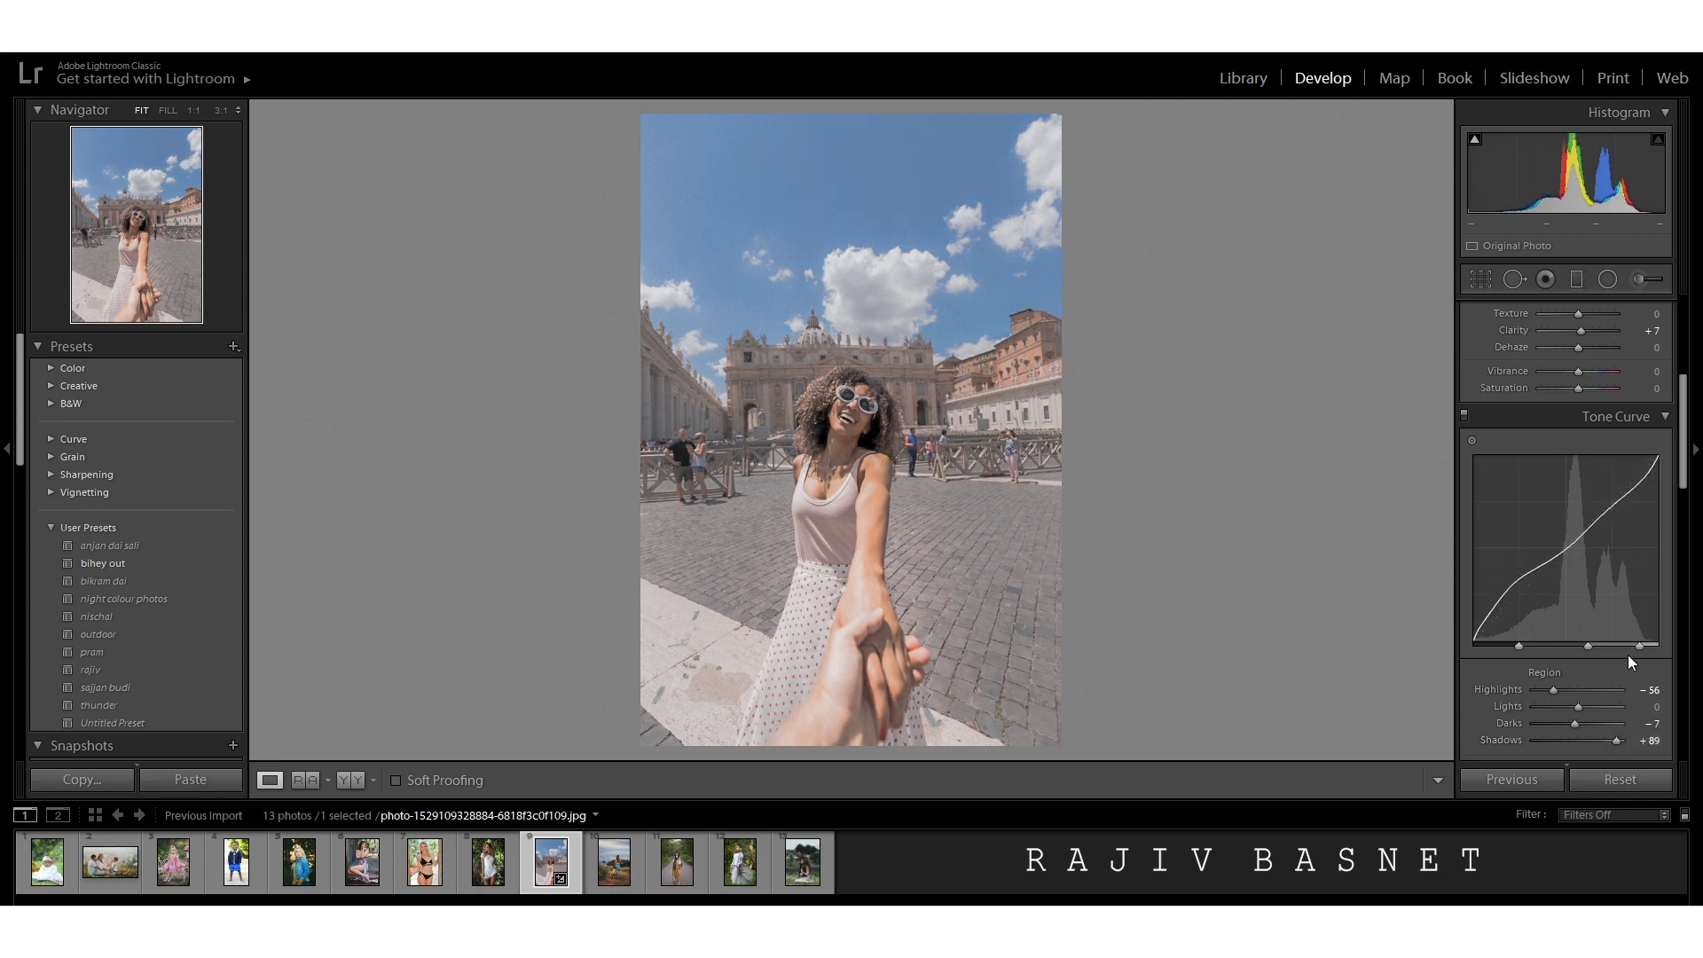
Collapse the tone curve settings and set the orange Saturation to +13 in the HSL/Color adjustments.
scroll(1623, 650, down, 2)
scroll(1616, 523, up, 3)
click(1615, 530)
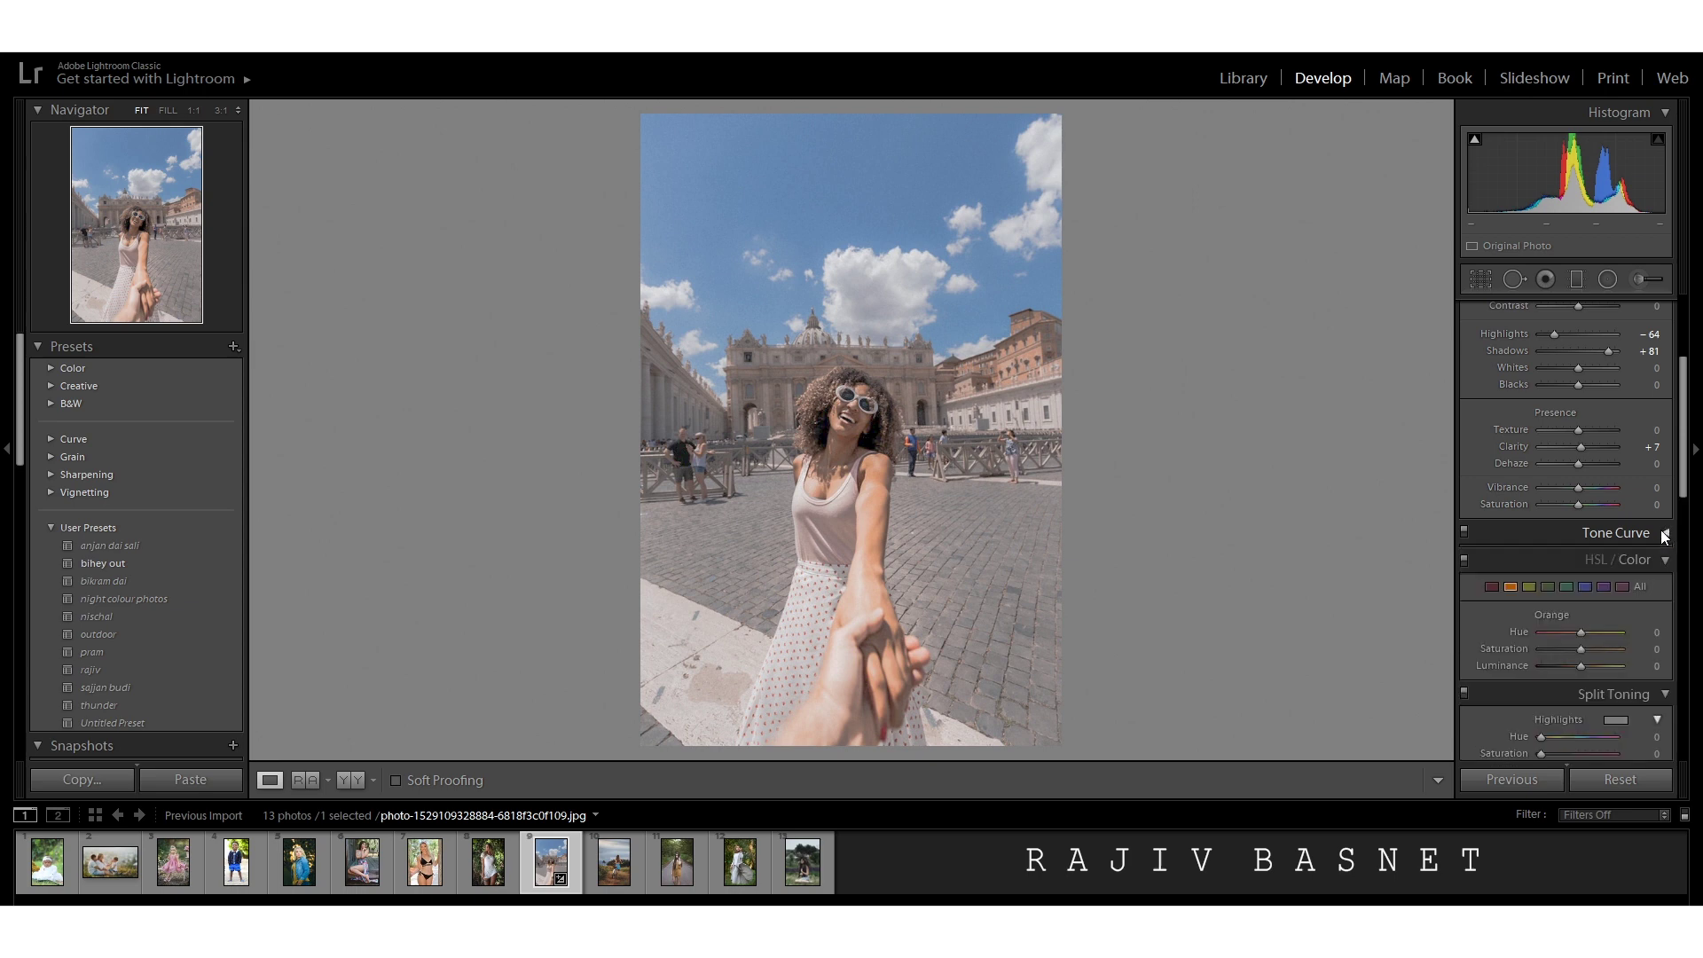
scroll(1611, 539, down, 3)
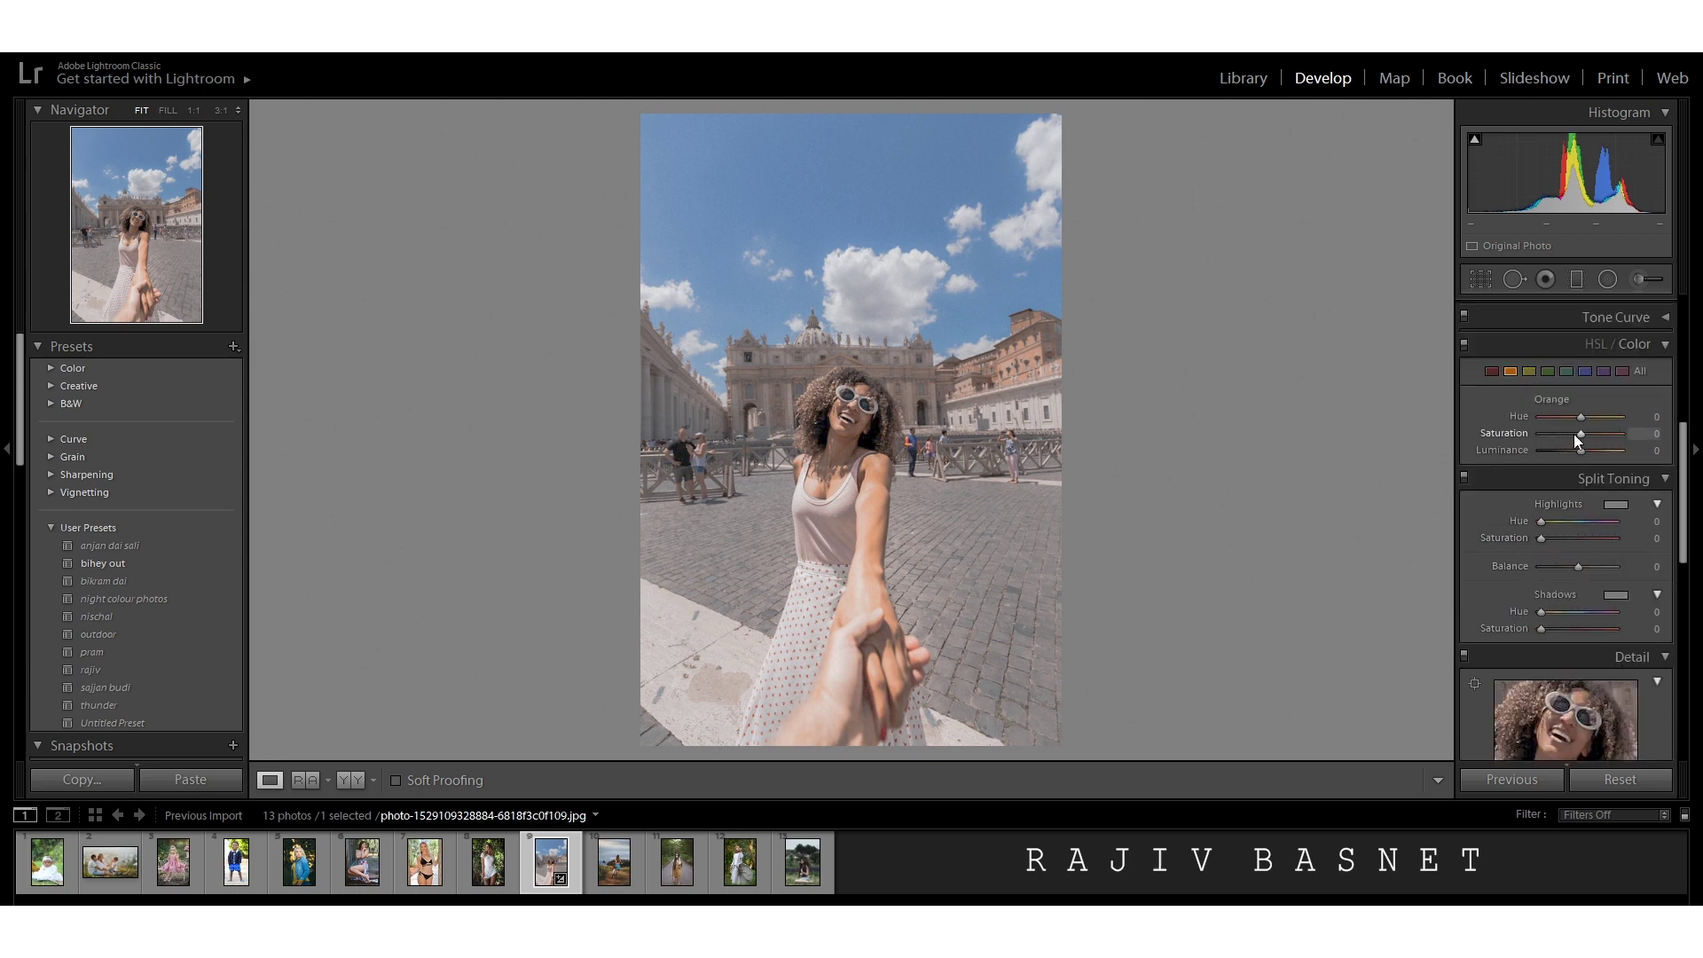
drag(1577, 435, 1581, 438)
Straighten the photo by rotating the crop to an angle of 1.51 and apply the crop.
click(1480, 279)
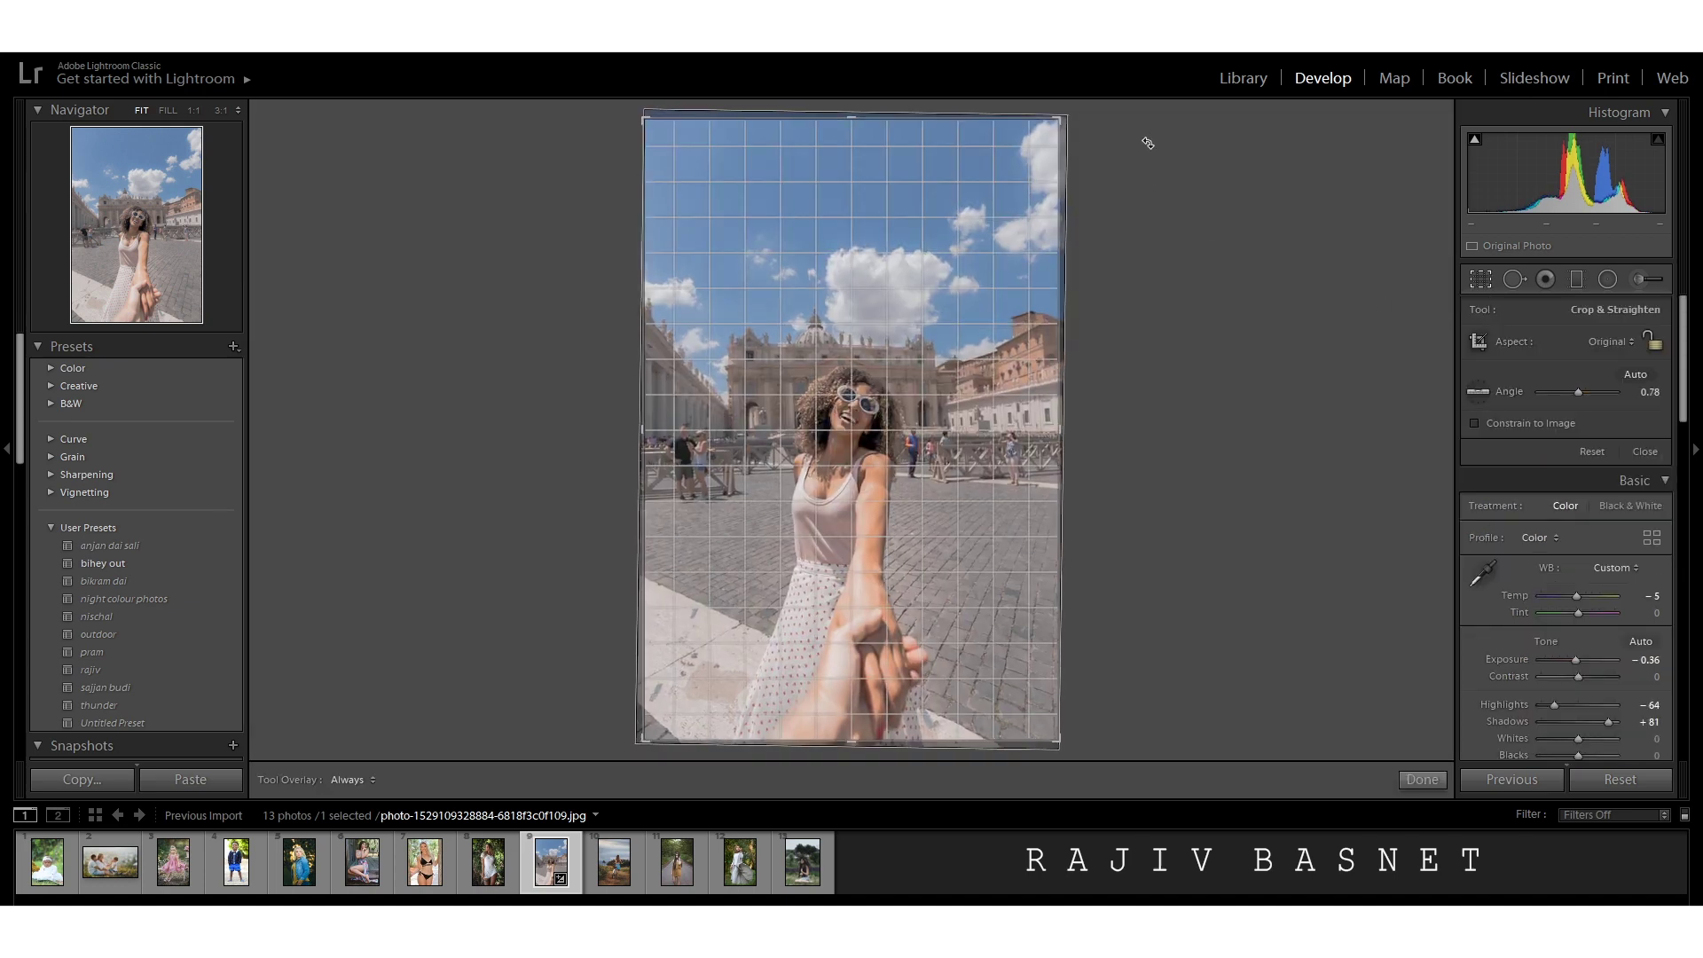
drag(1147, 143, 1152, 146)
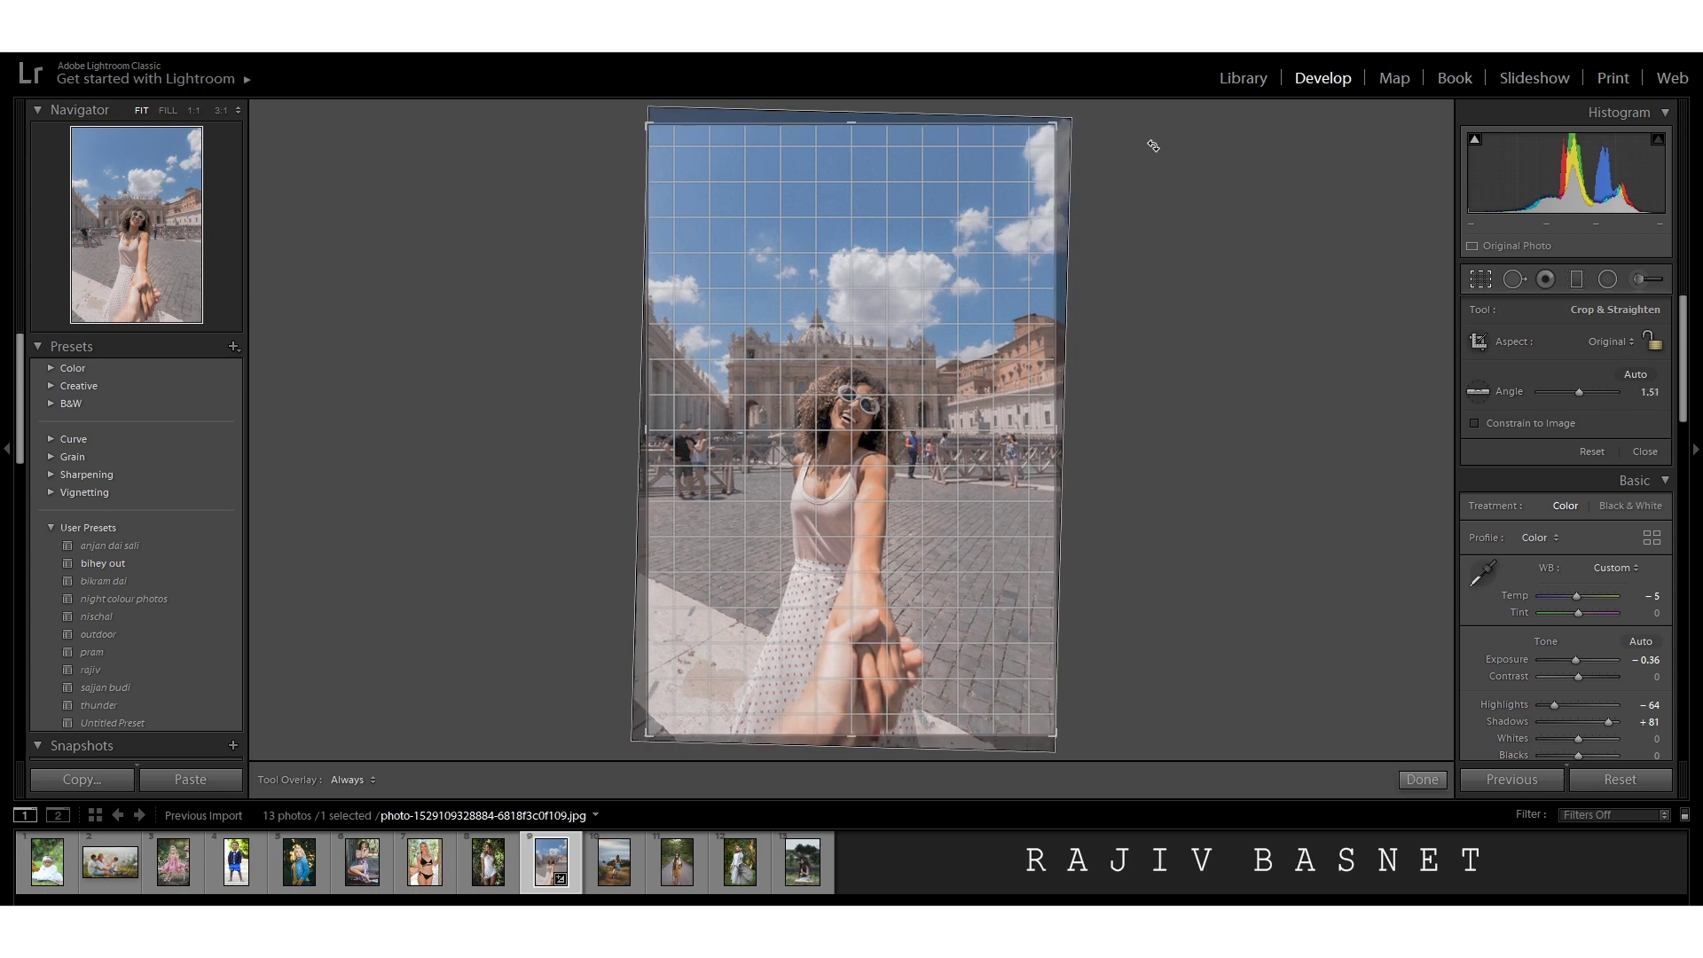
click(1644, 451)
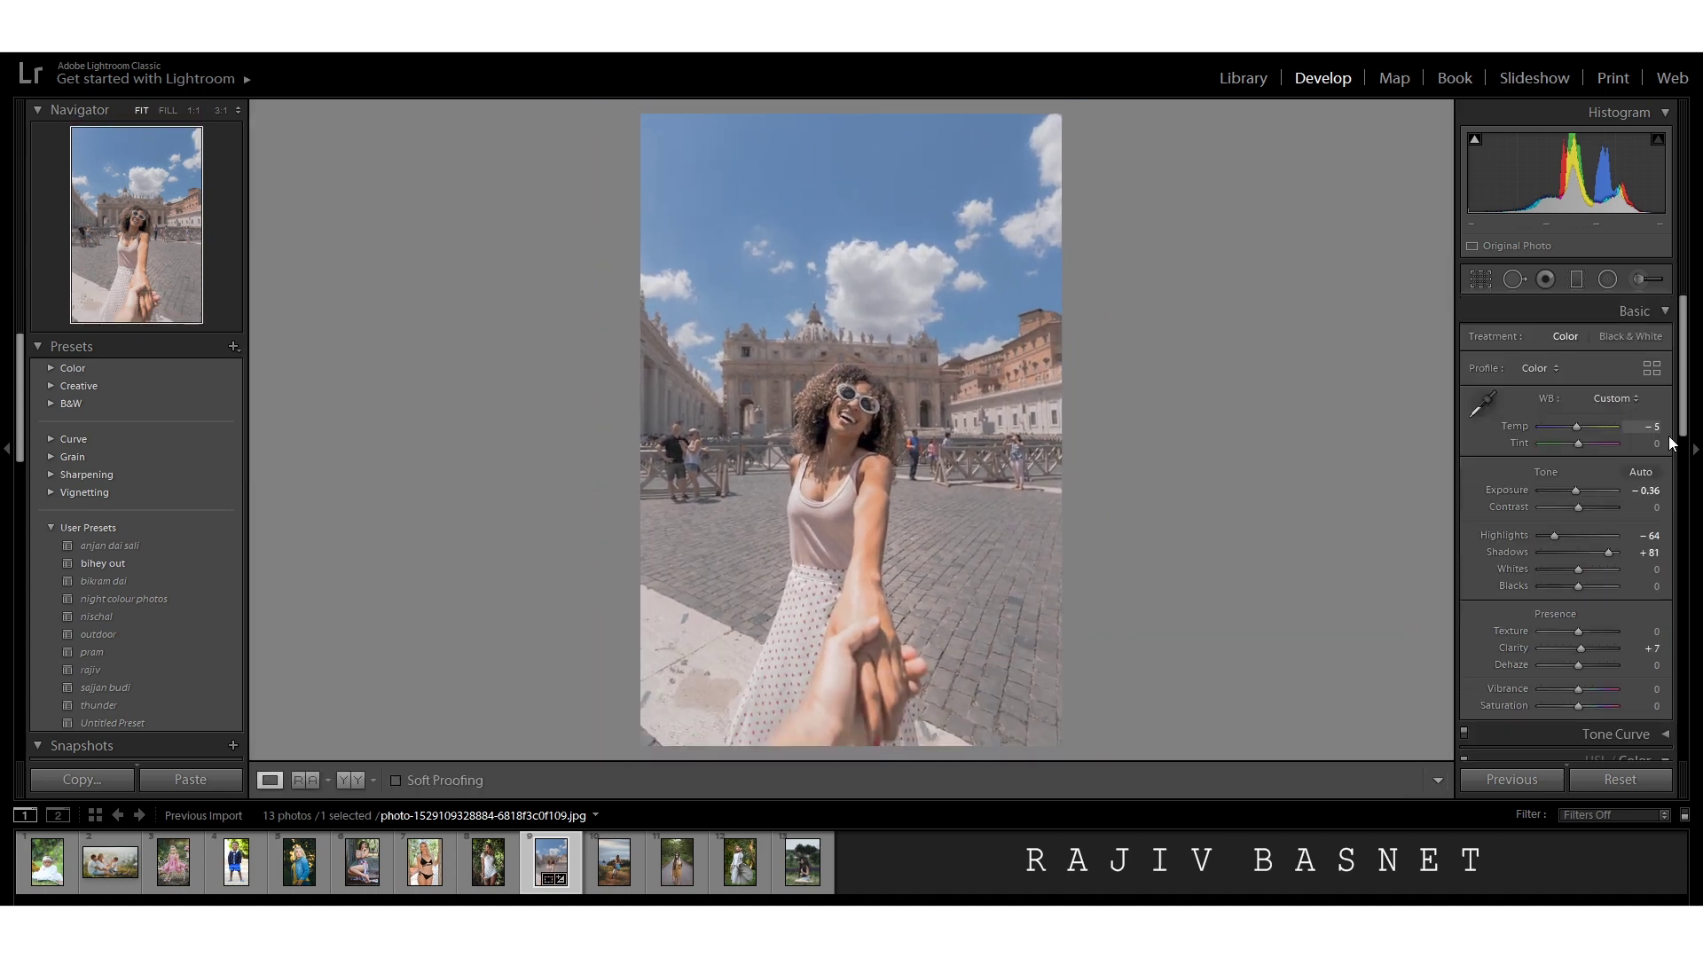
Show before and after side by side and turn the sky teal with blue Hue -42, Saturation -7 and Luminance -18.
click(293, 780)
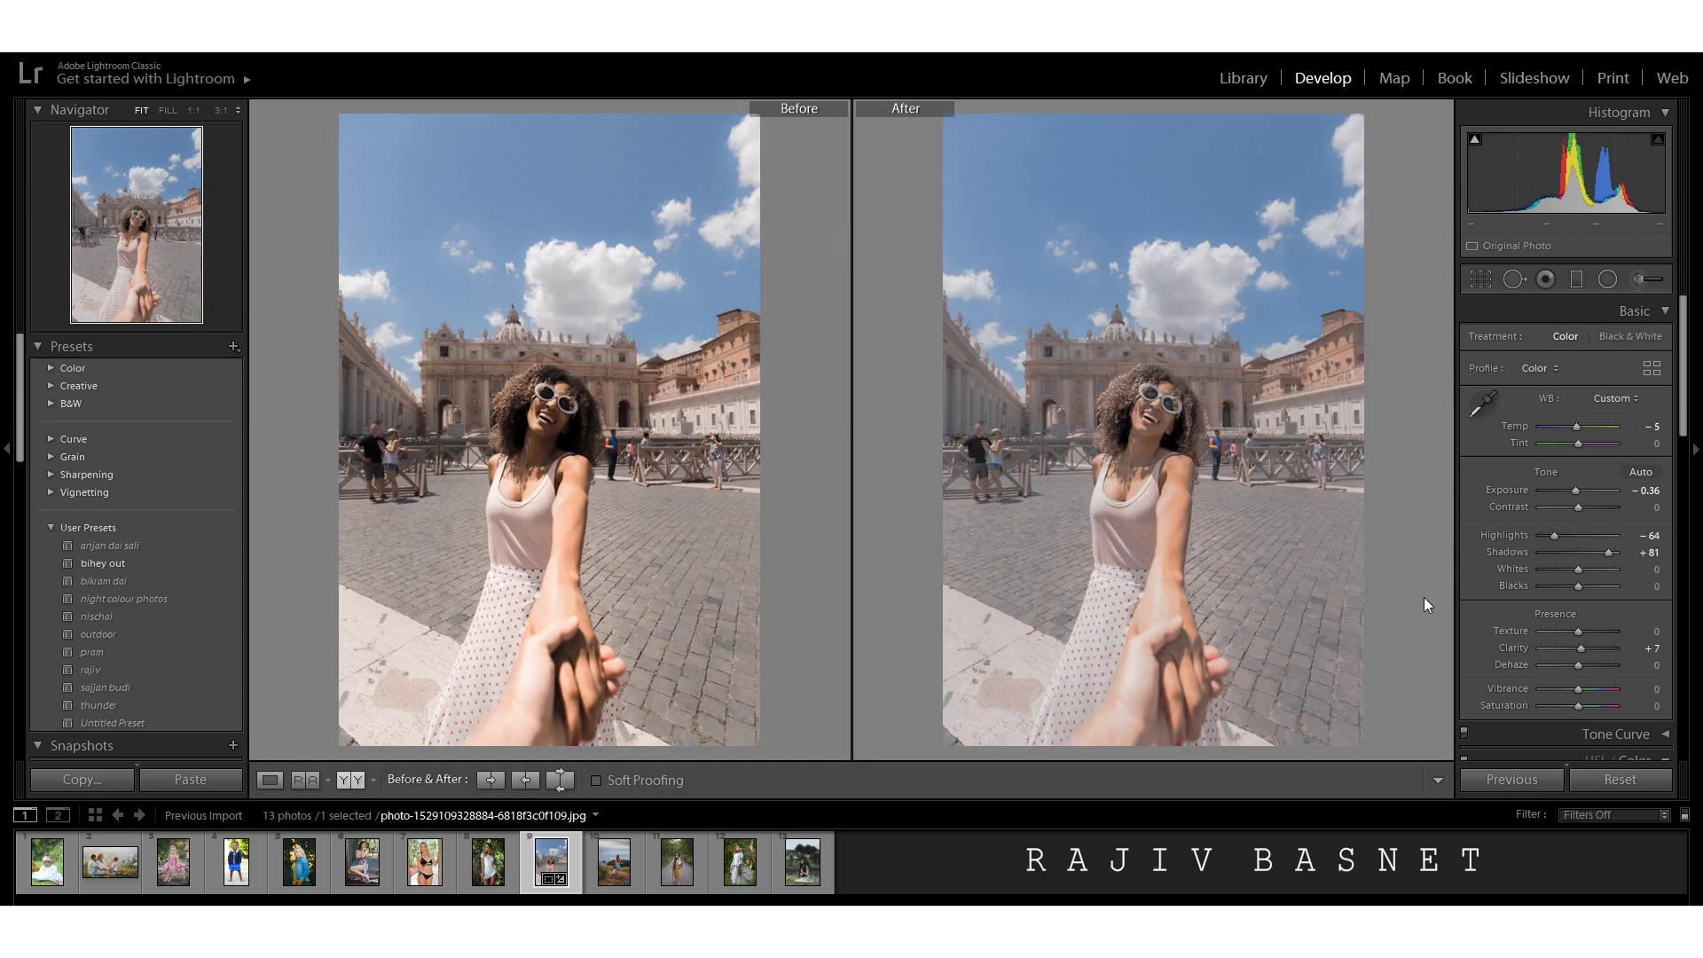
scroll(1558, 486, down, 5)
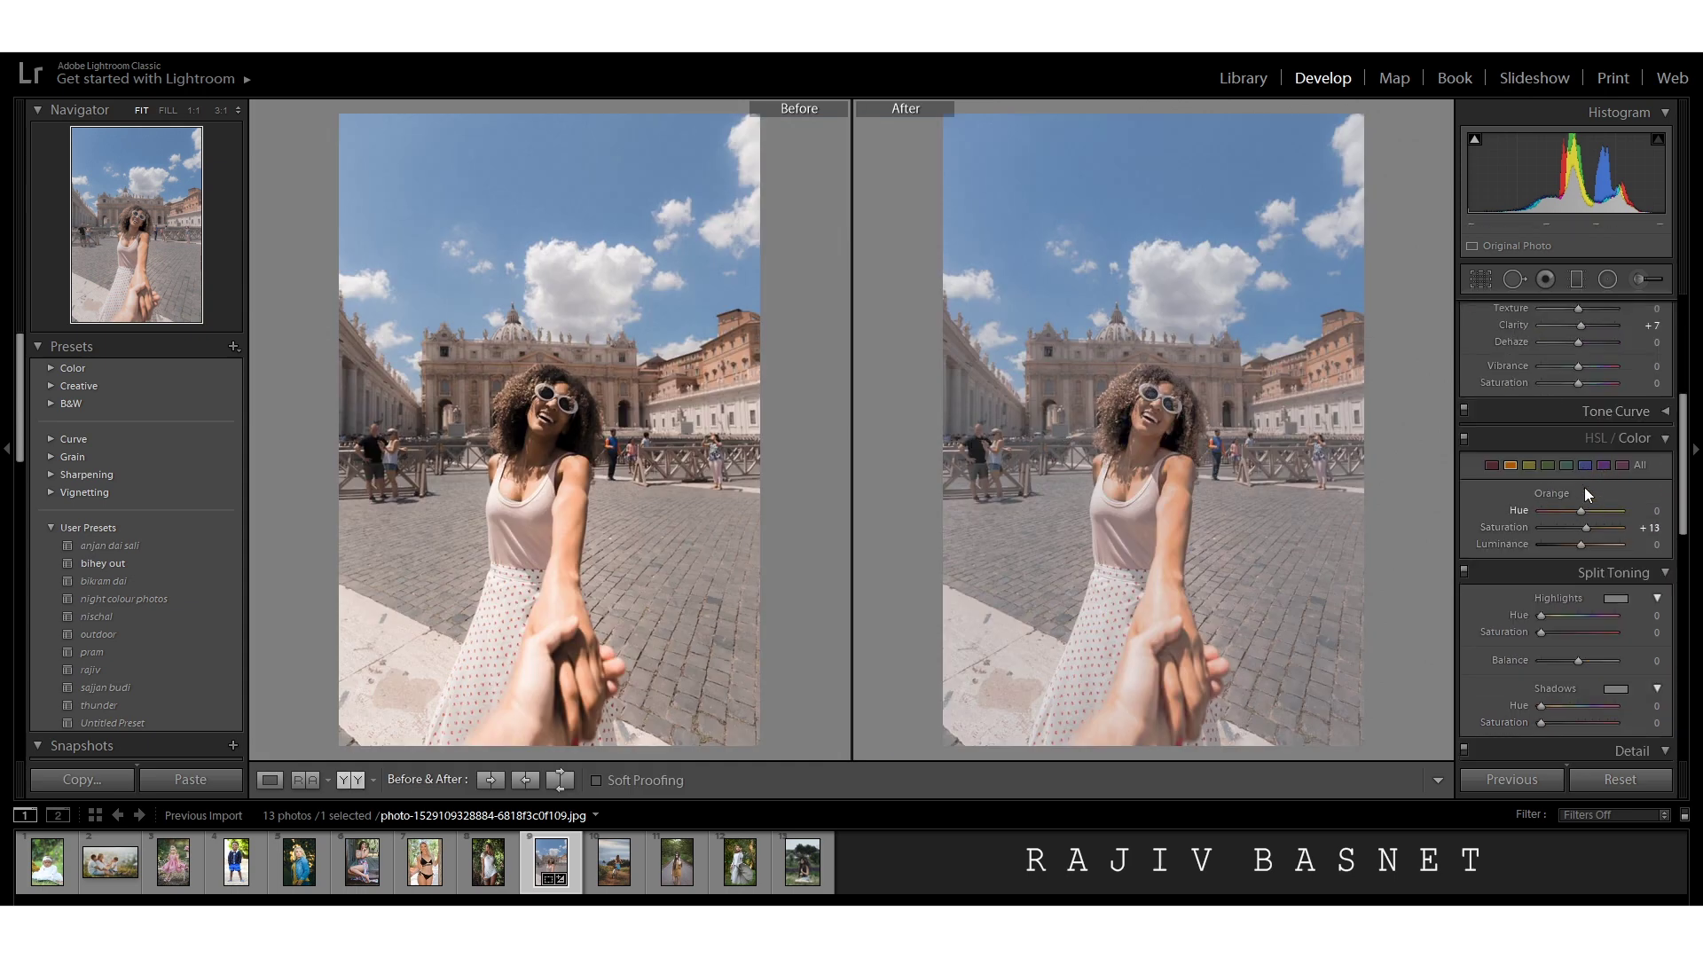
click(1584, 465)
mouse_move(1580, 512)
mouse_down()
mouse_move(1563, 518)
mouse_move(1598, 541)
mouse_move(1573, 530)
mouse_up()
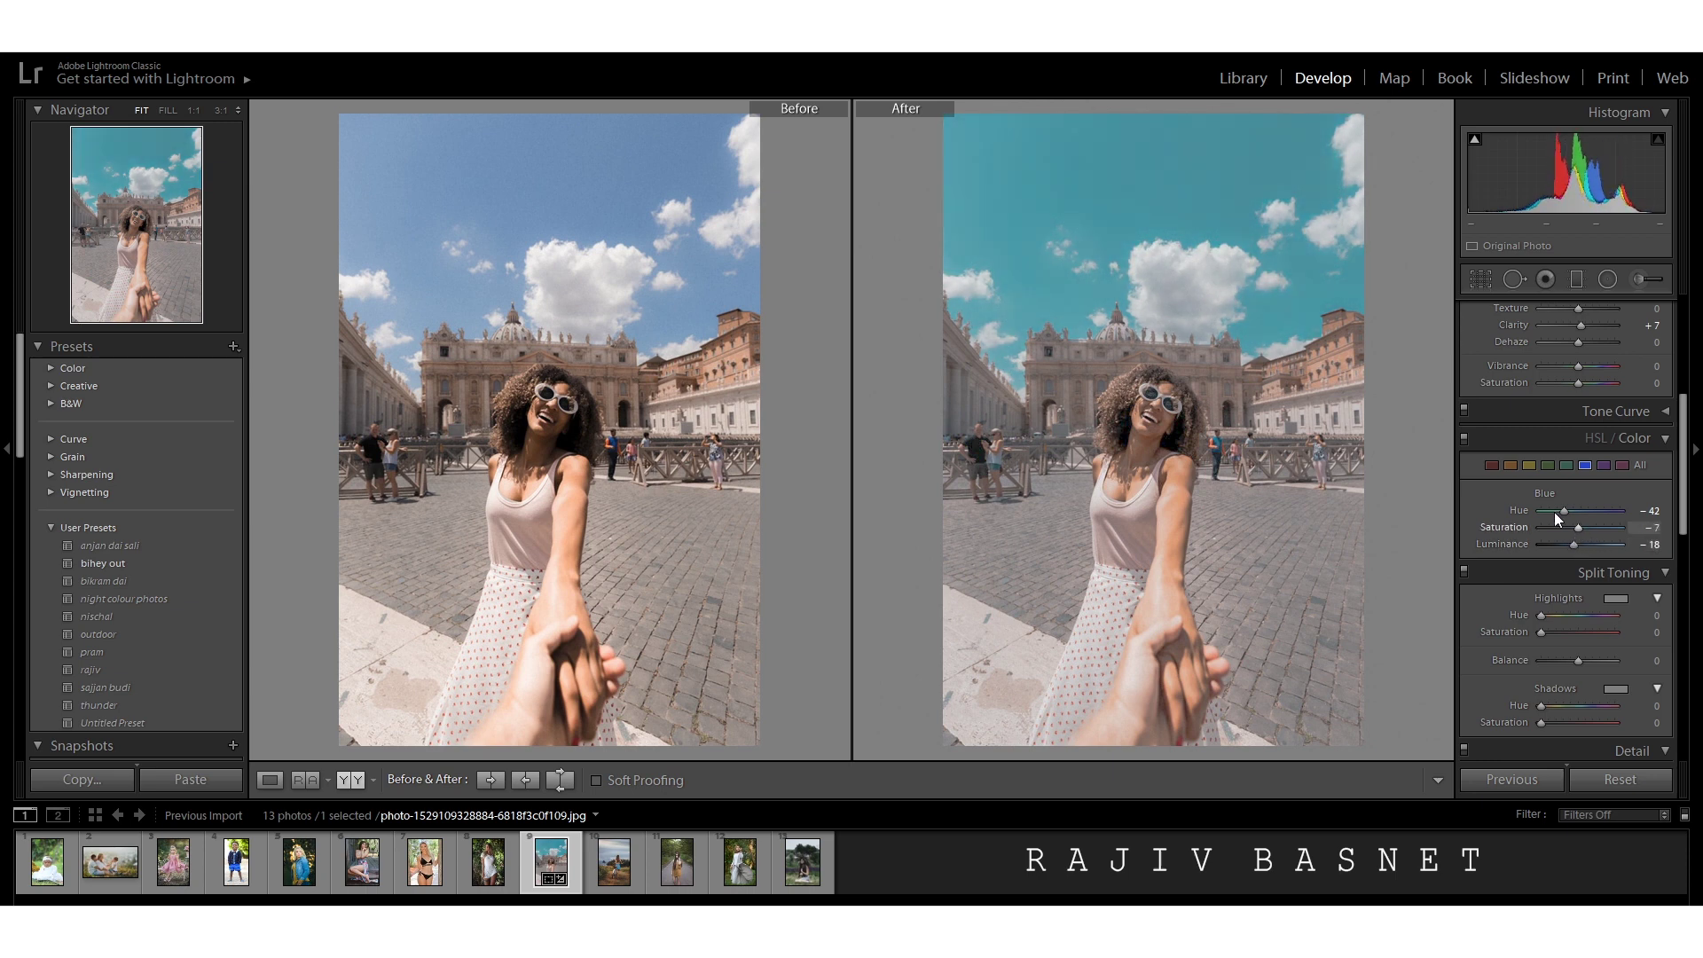
Raise the blue Saturation to +36 in the HSL/Color adjustments and return to the single-photo view.
click(1546, 461)
click(1582, 467)
drag(1583, 527, 1598, 526)
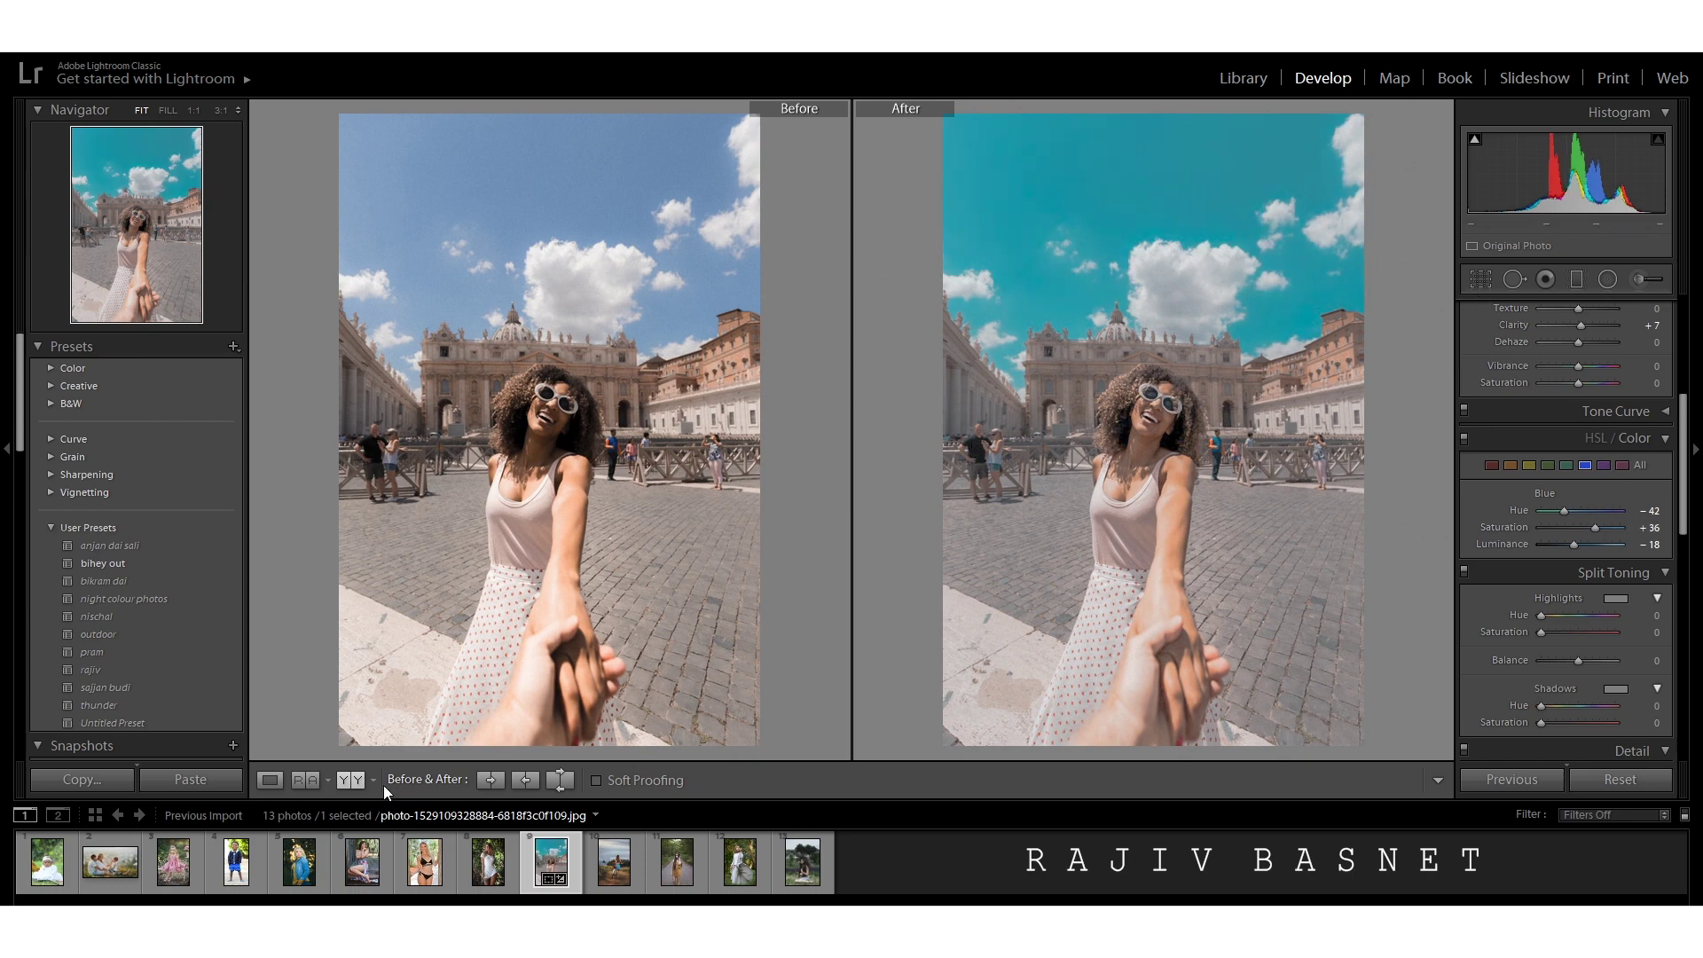
click(271, 784)
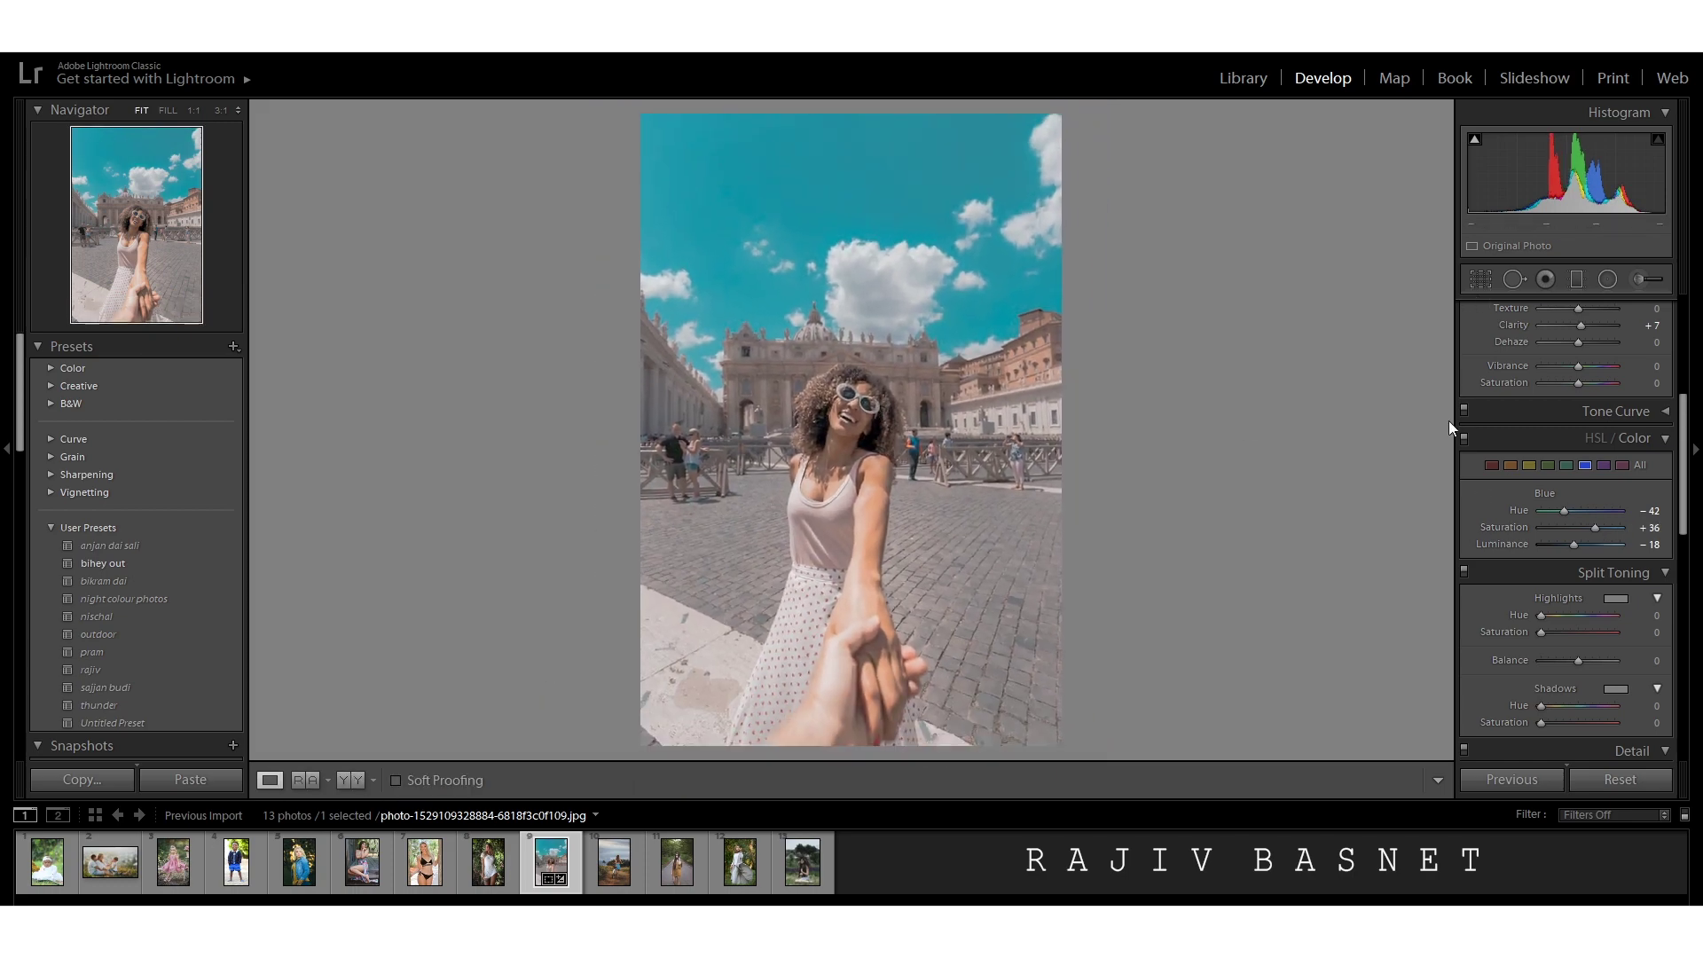
Set the sharpening Amount to 16 and the noise reduction Luminance to 13 with Detail 36.
scroll(1649, 568, down, 5)
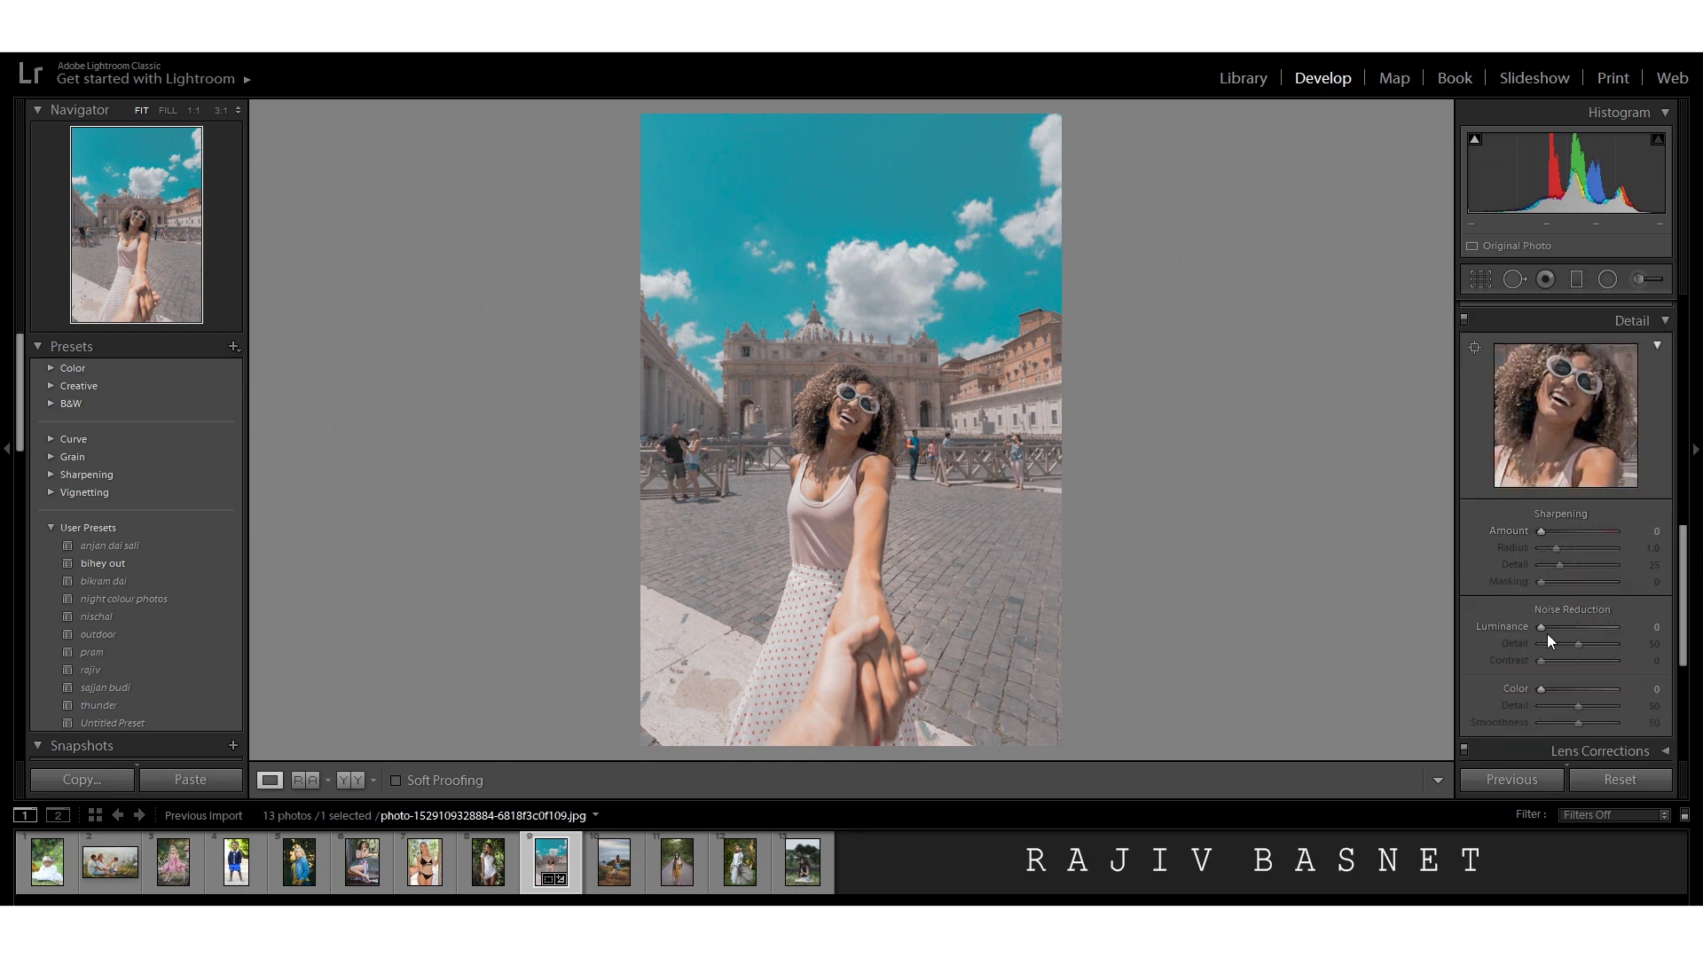
scroll(1547, 633, down, 4)
scroll(1552, 608, up, 2)
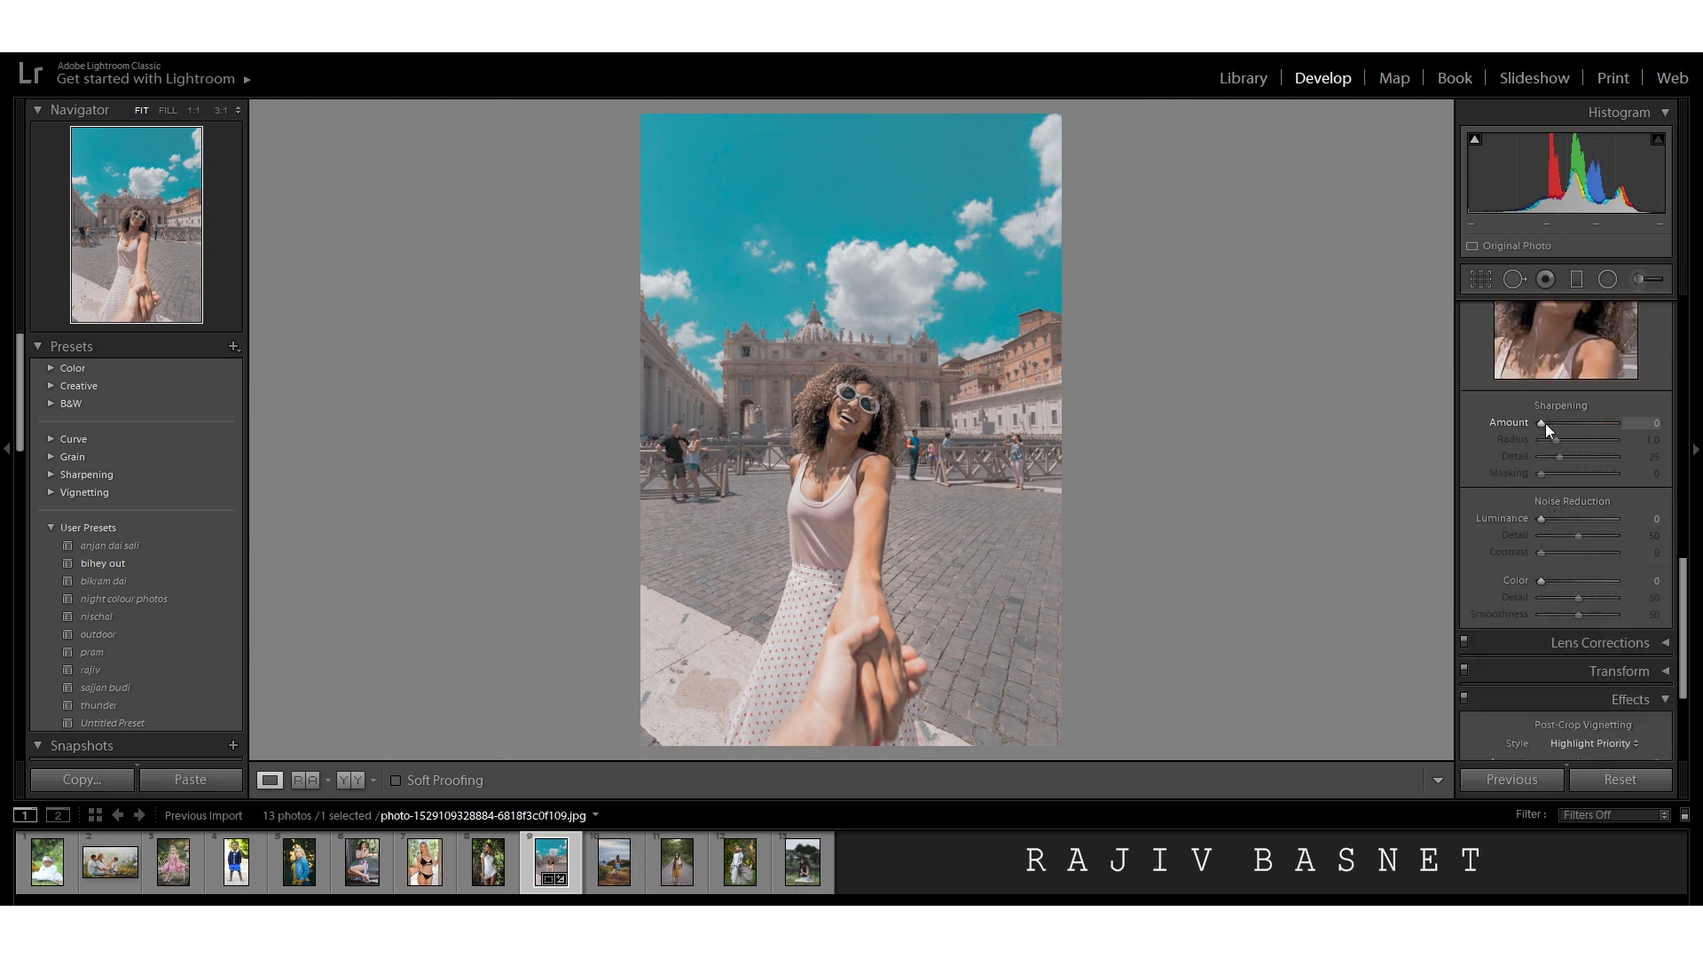
drag(1545, 423, 1552, 422)
drag(1546, 519, 1556, 518)
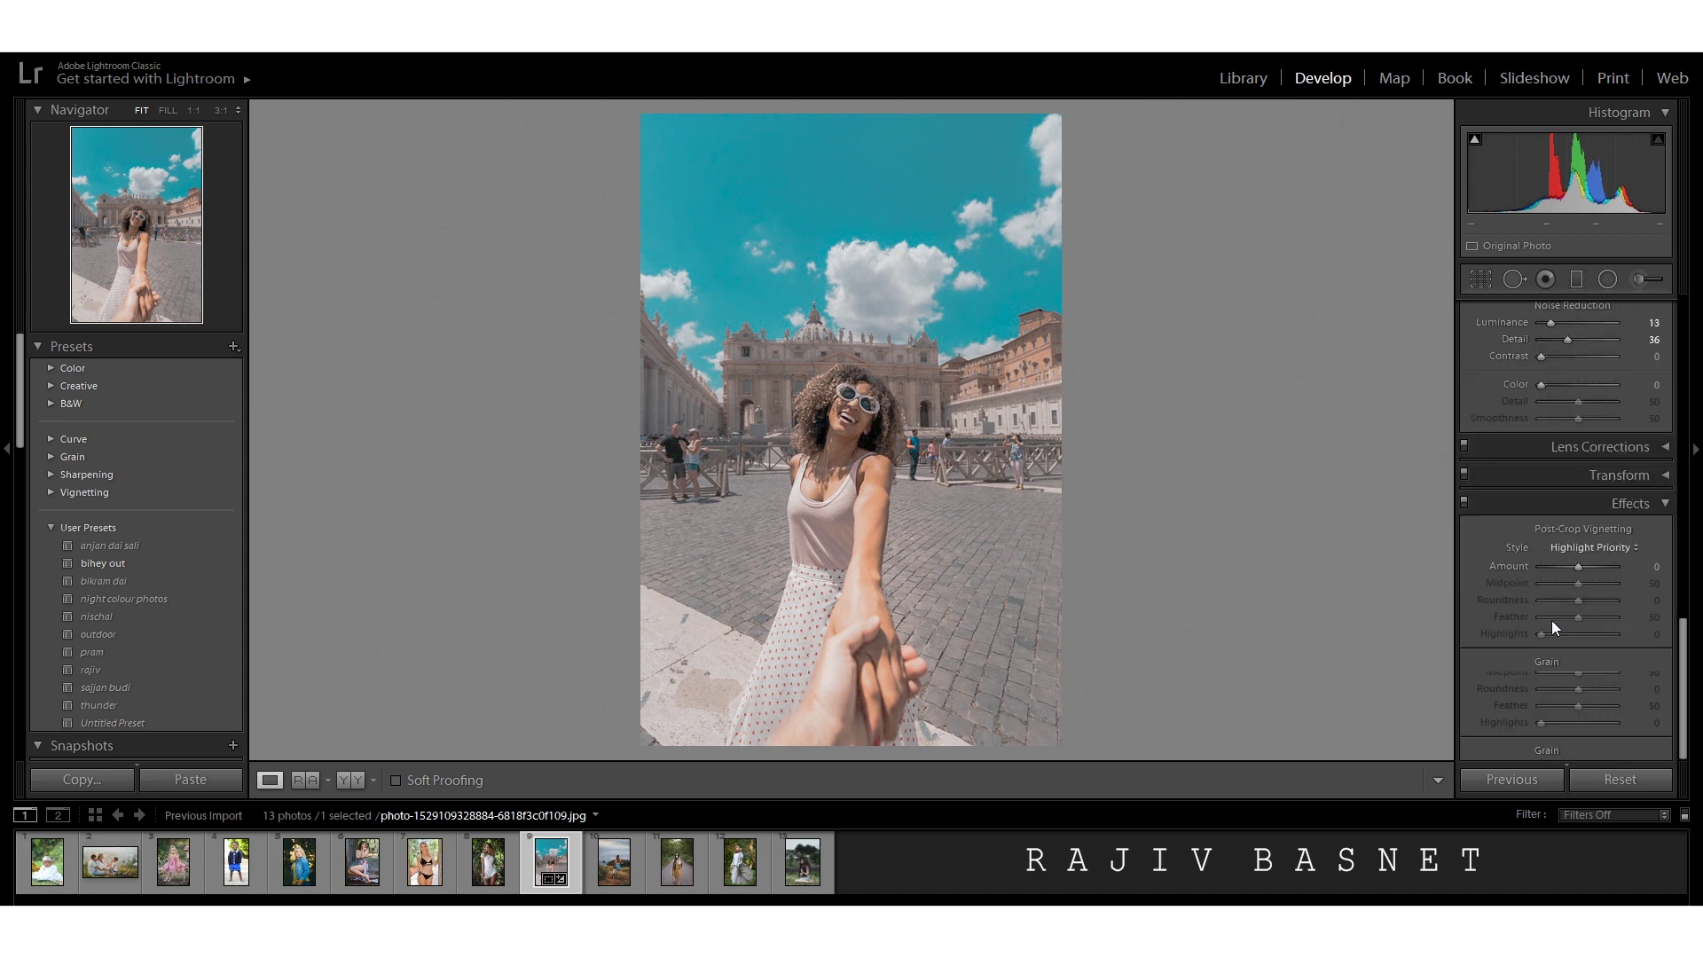
Add a dark post-crop vignette with Amount -36, Midpoint 29, Roundness +52 and Feather 100.
scroll(1551, 620, down, 4)
click(1660, 503)
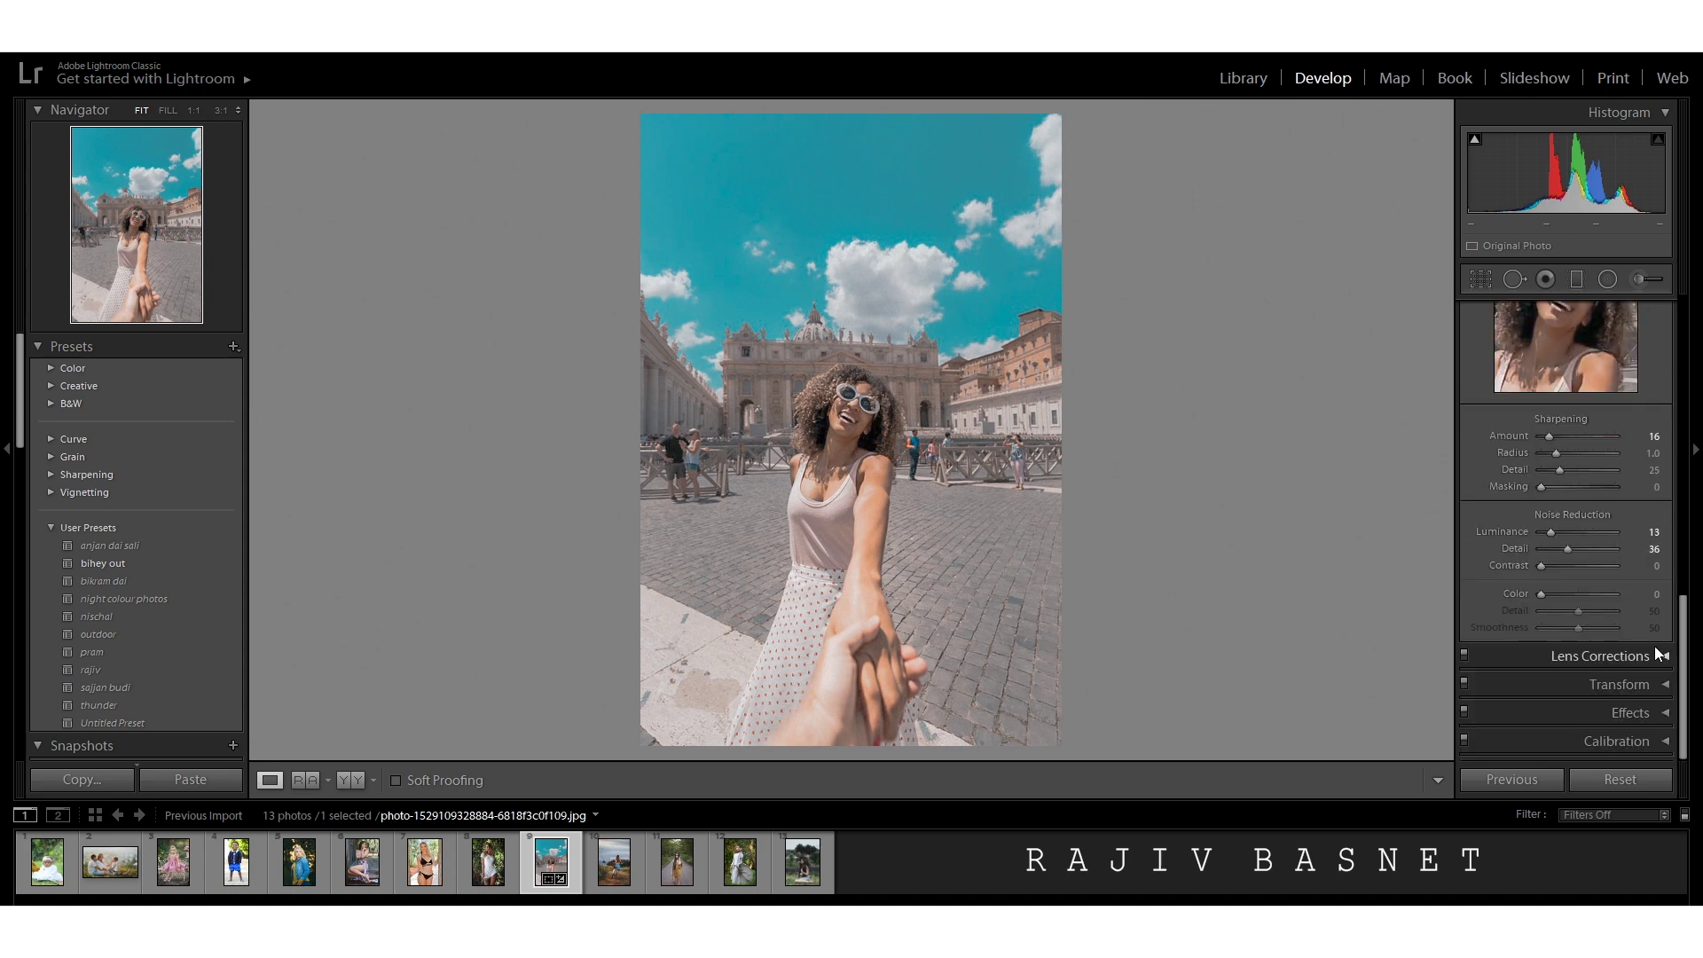
click(1660, 742)
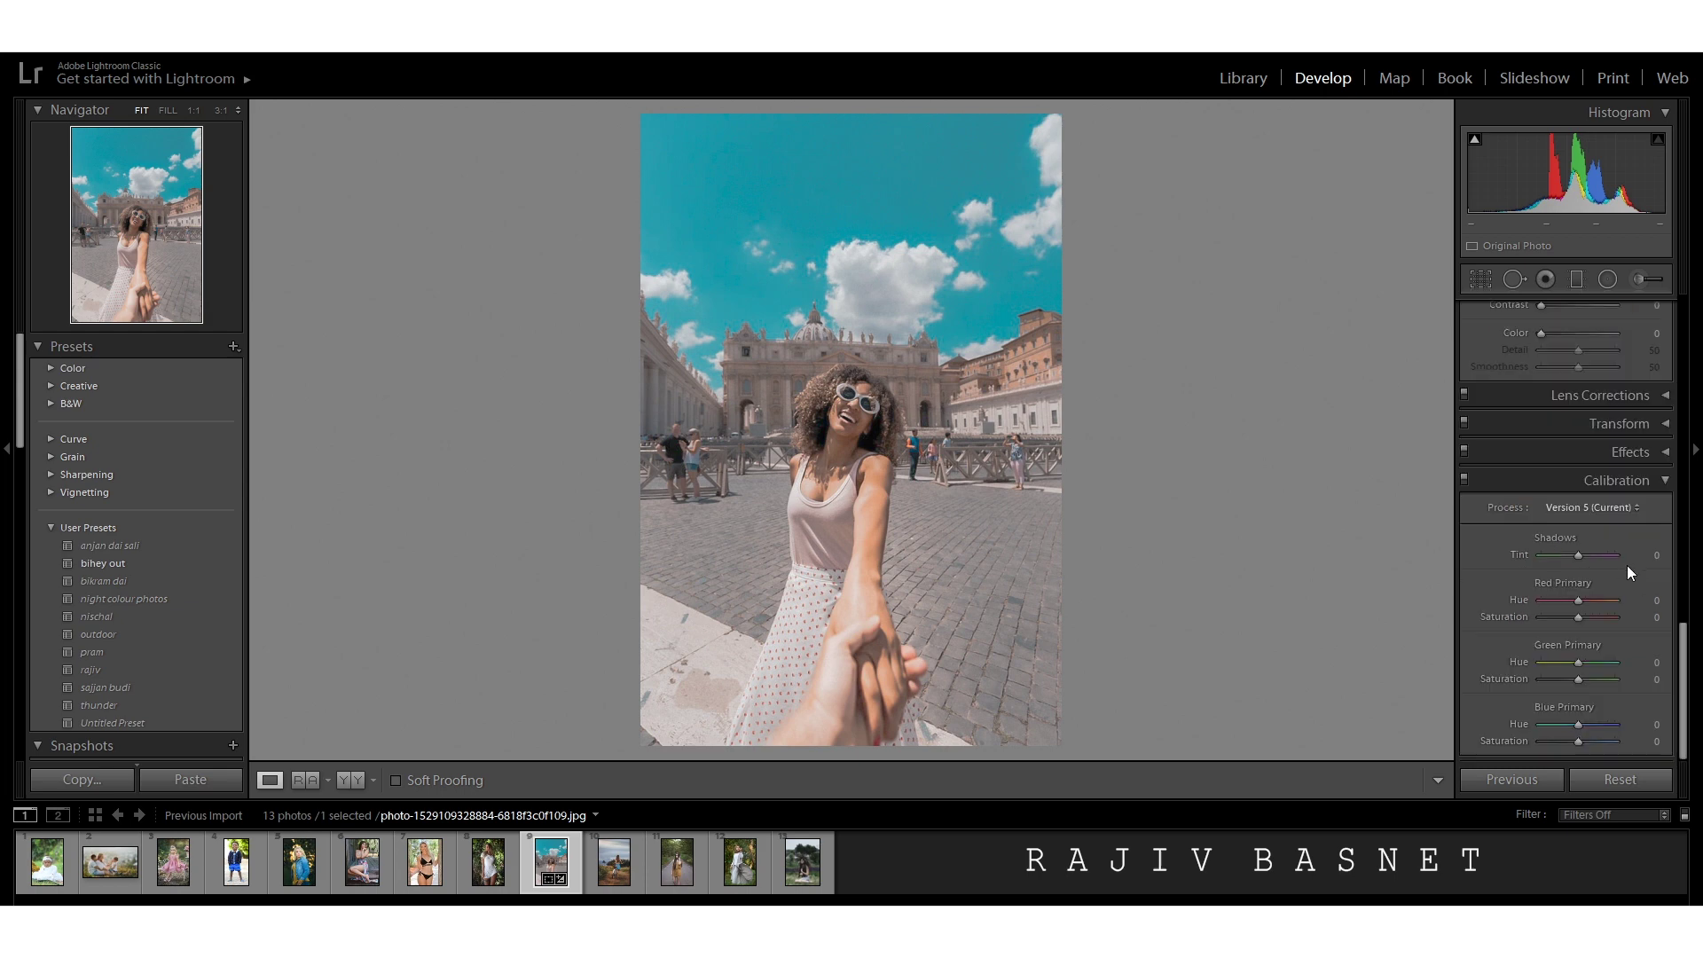
click(1662, 454)
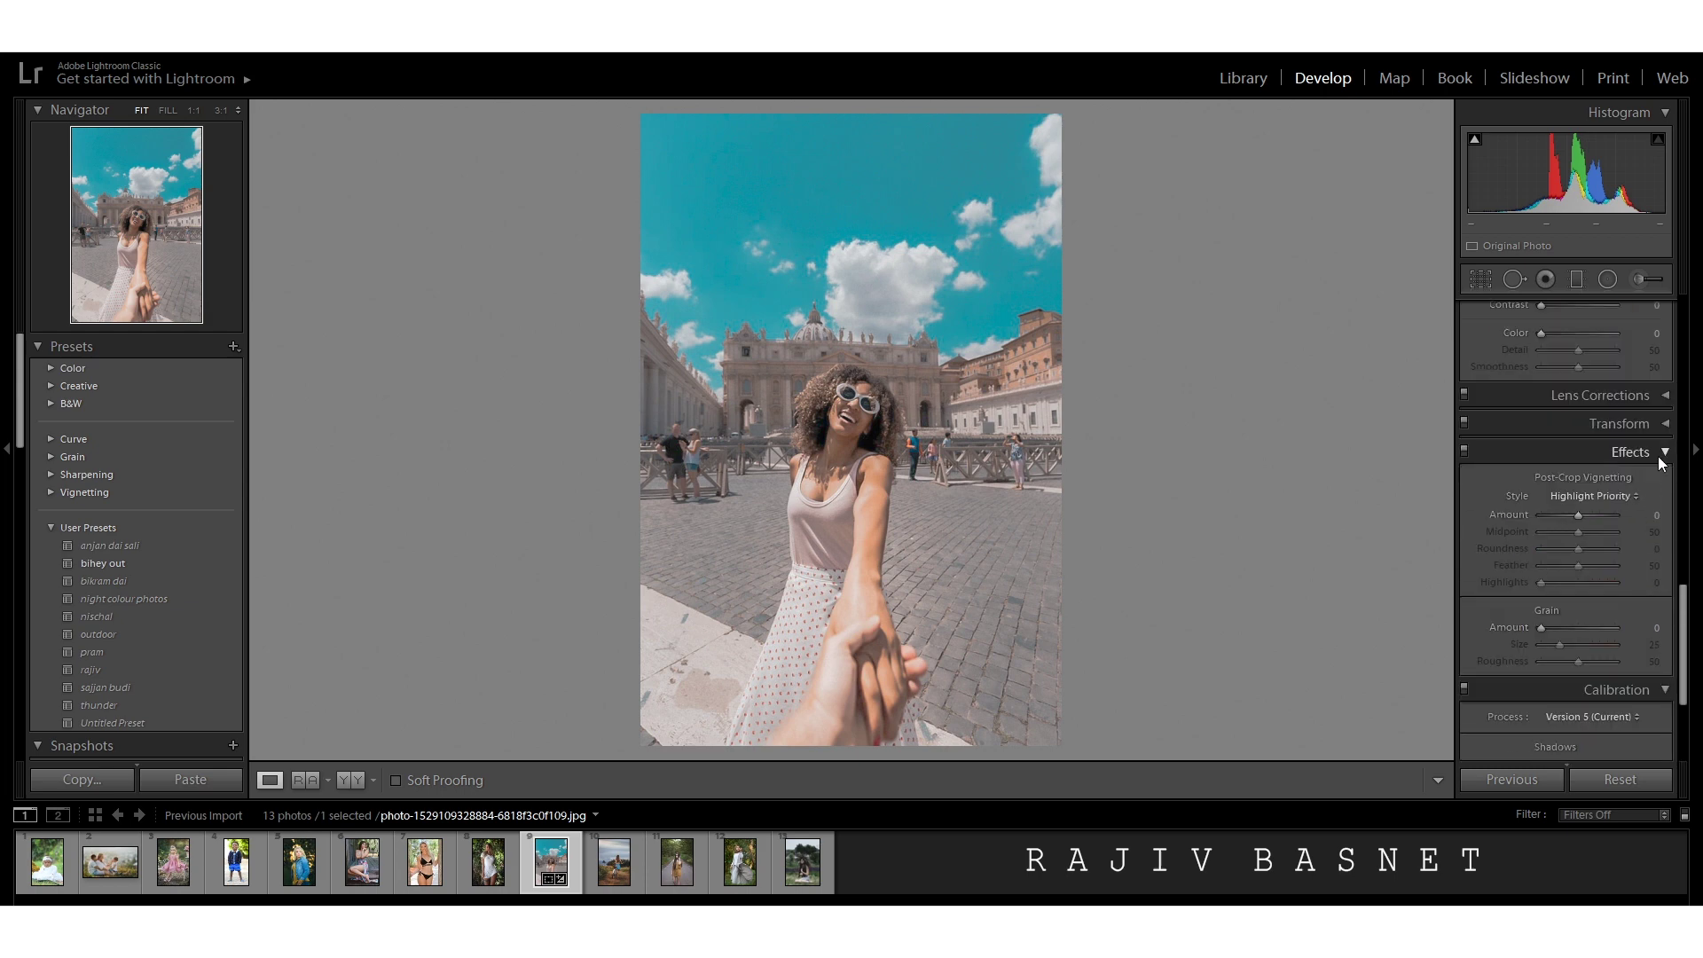
scroll(1572, 577, down, 4)
scroll(1578, 452, up, 2)
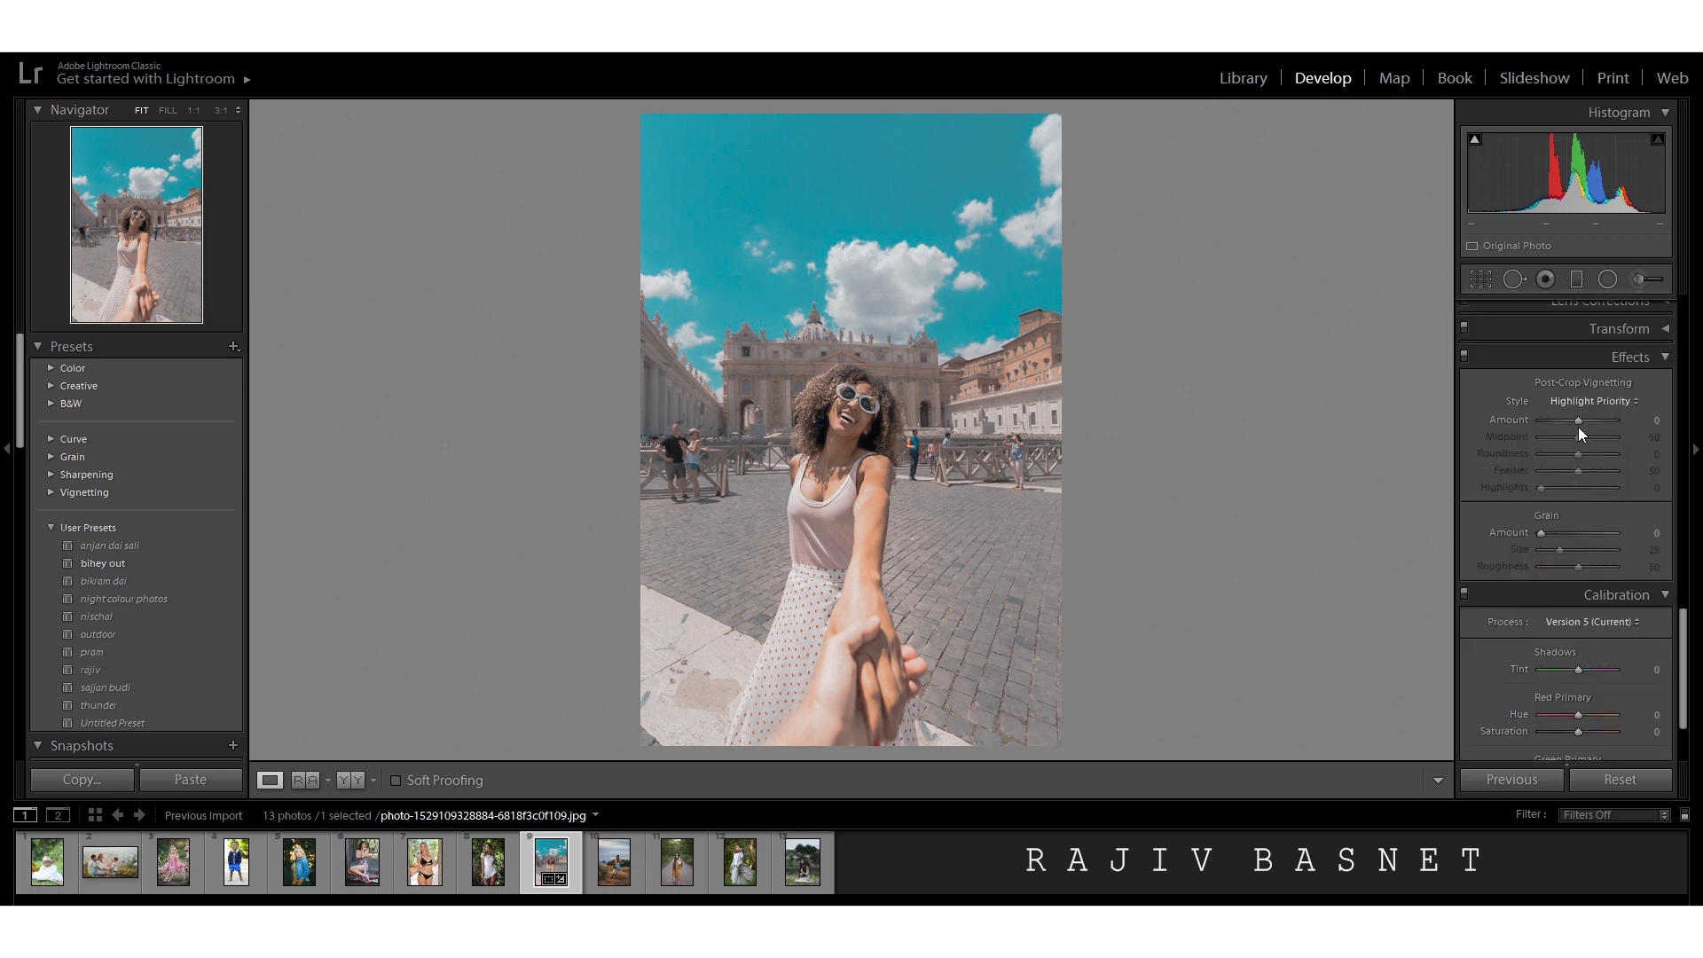
drag(1577, 420, 1620, 472)
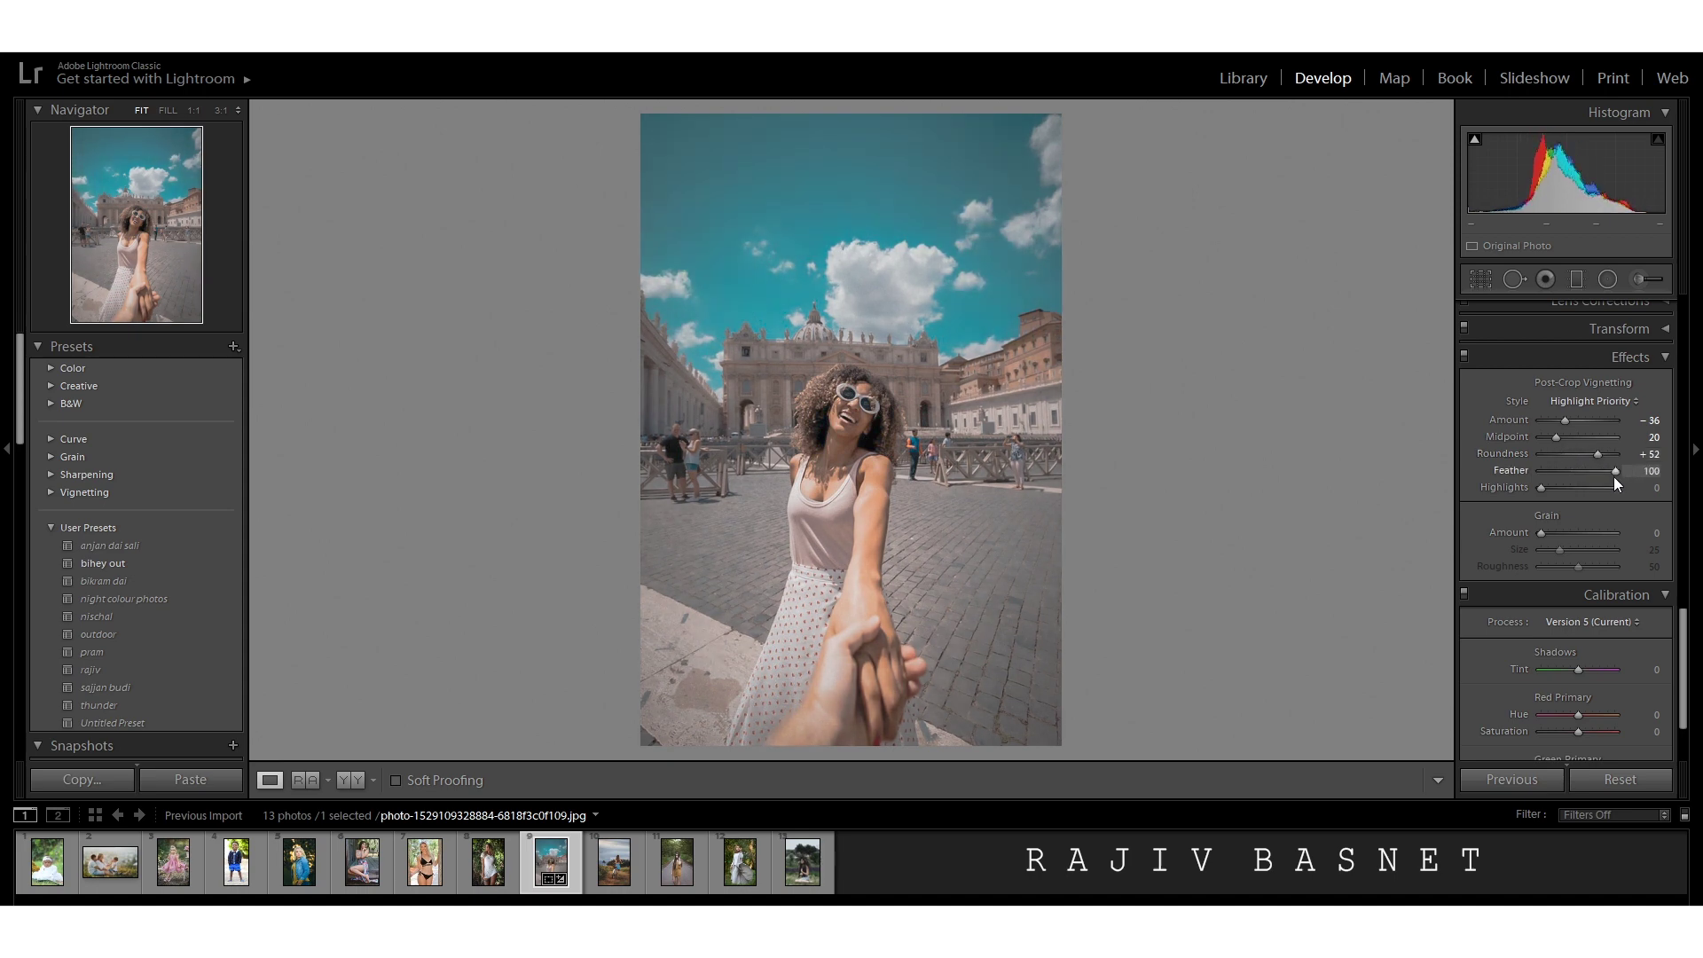
drag(1560, 439, 1567, 442)
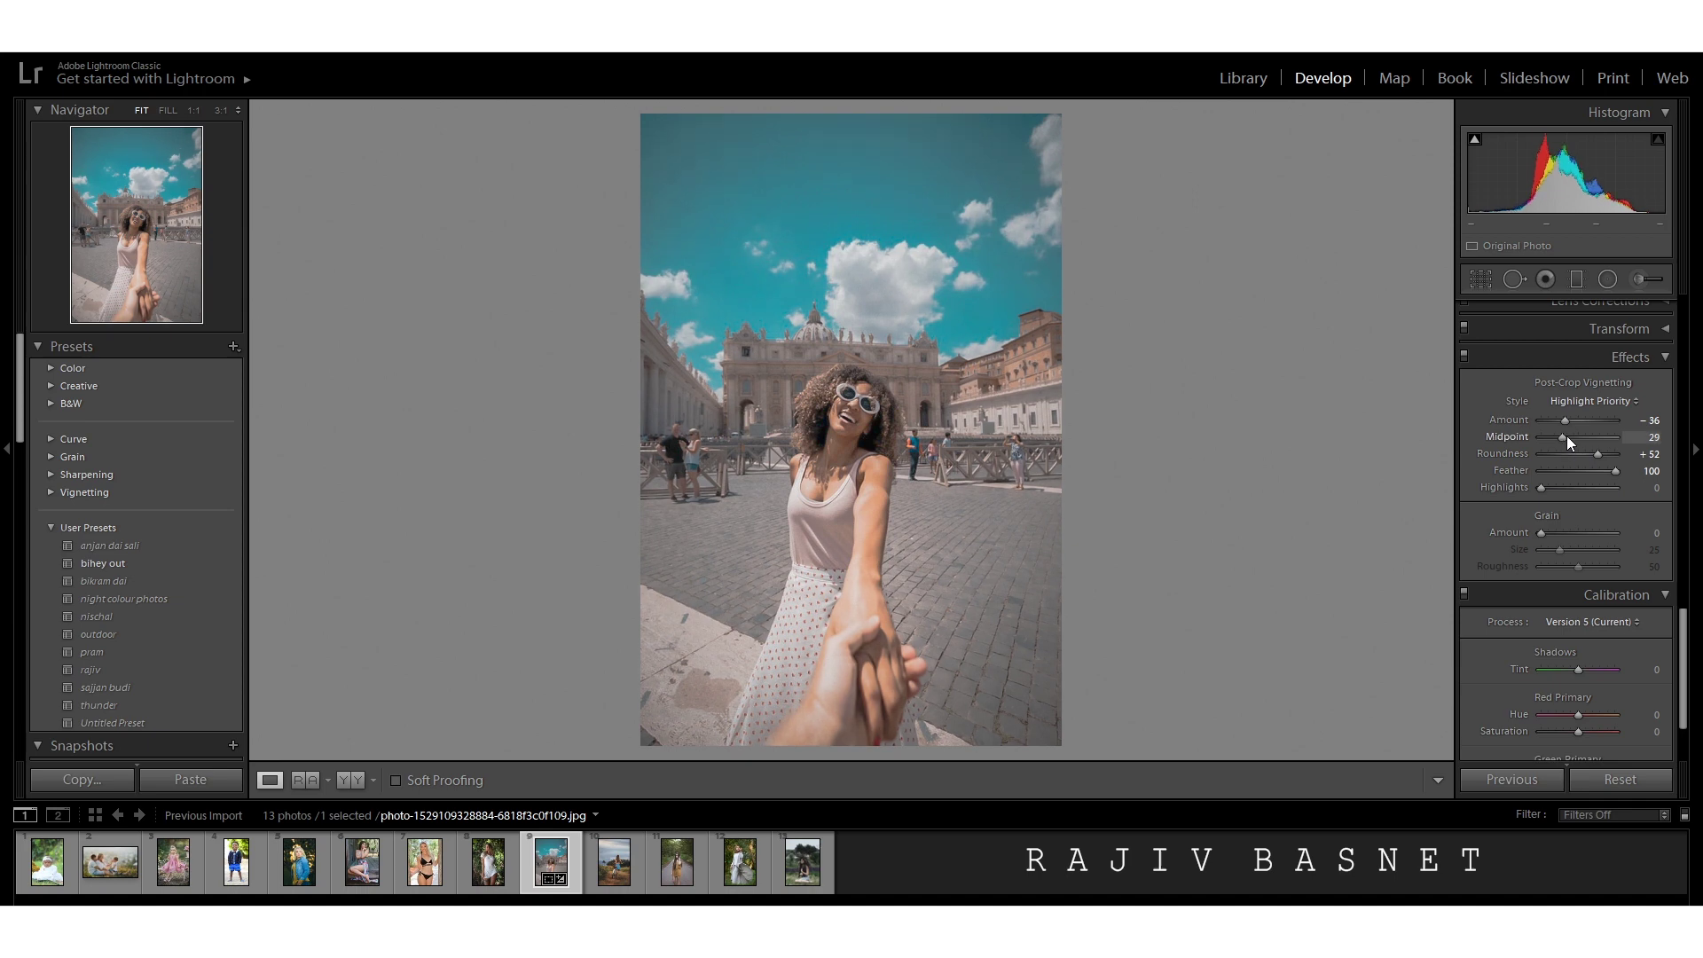
Tint the split toning highlights blue with Hue 225 and Saturation 13.
scroll(1566, 434, up, 6)
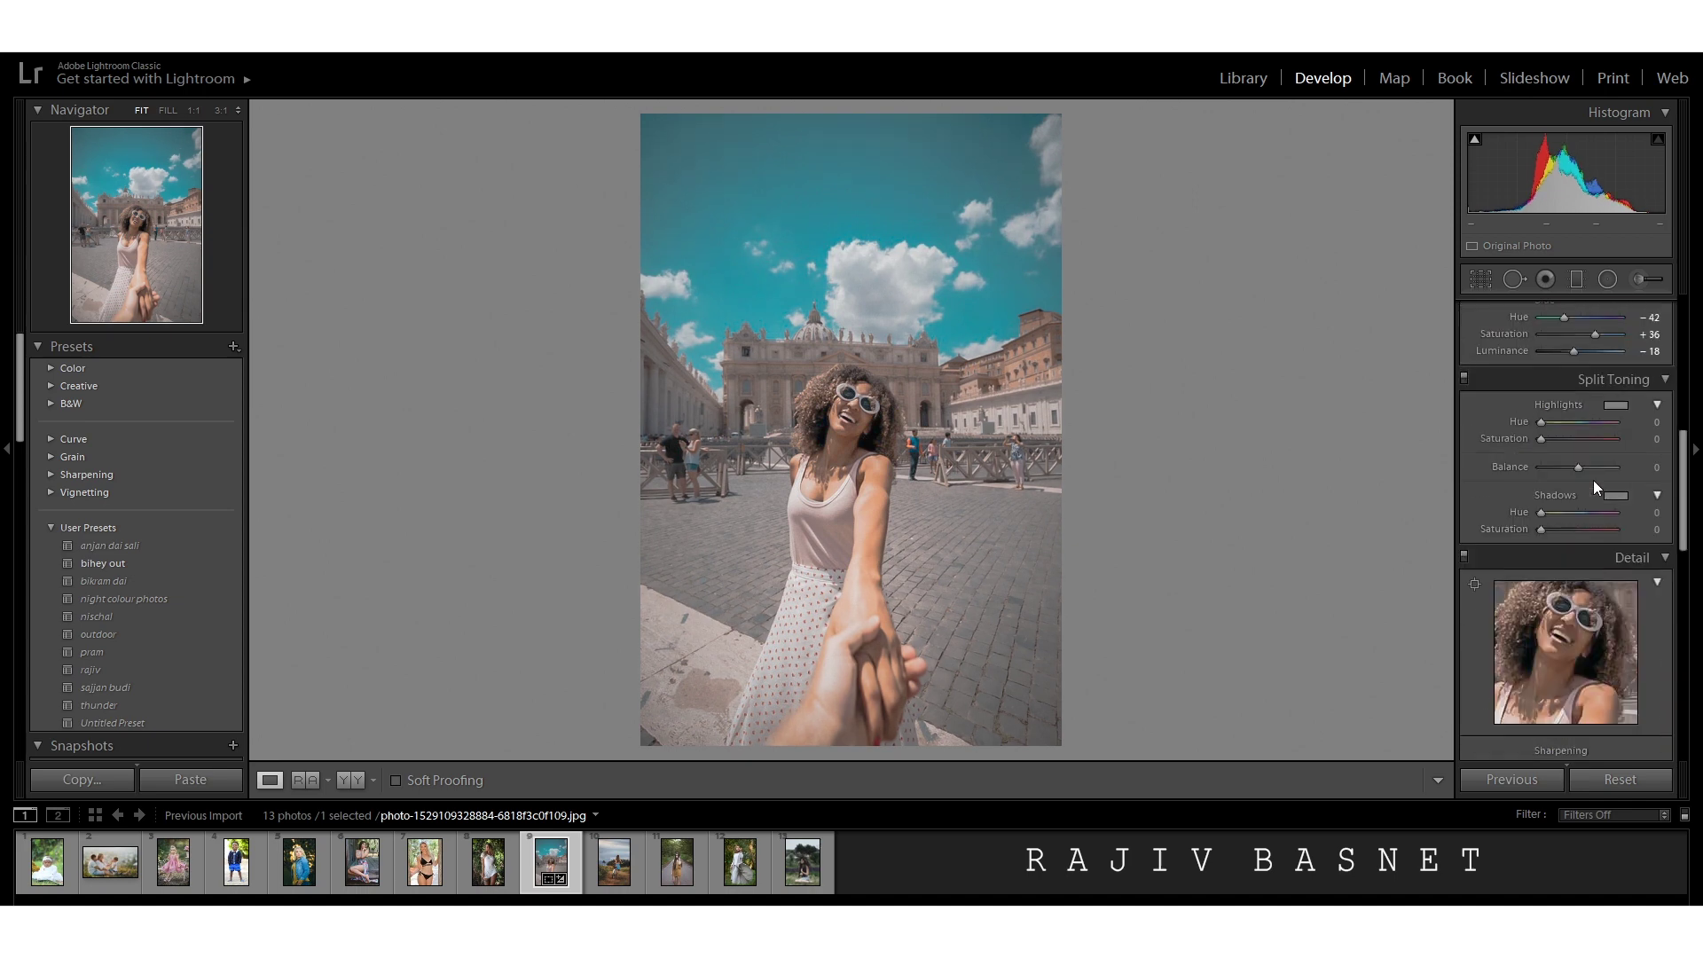
click(1615, 405)
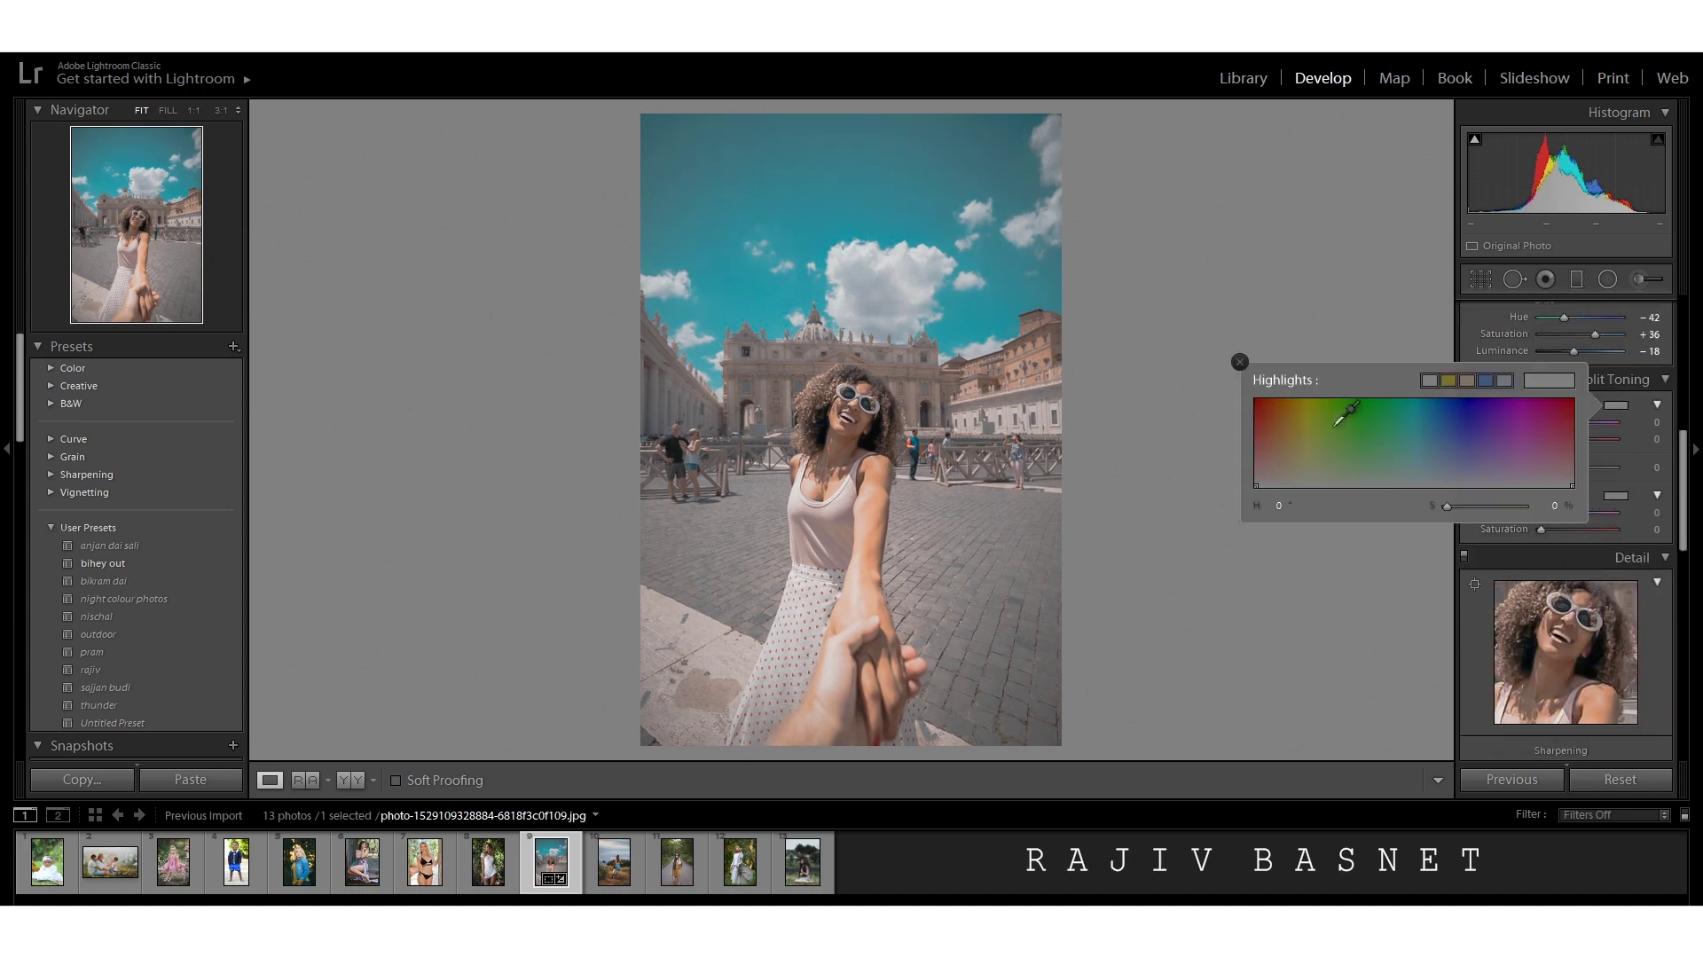
click(1305, 450)
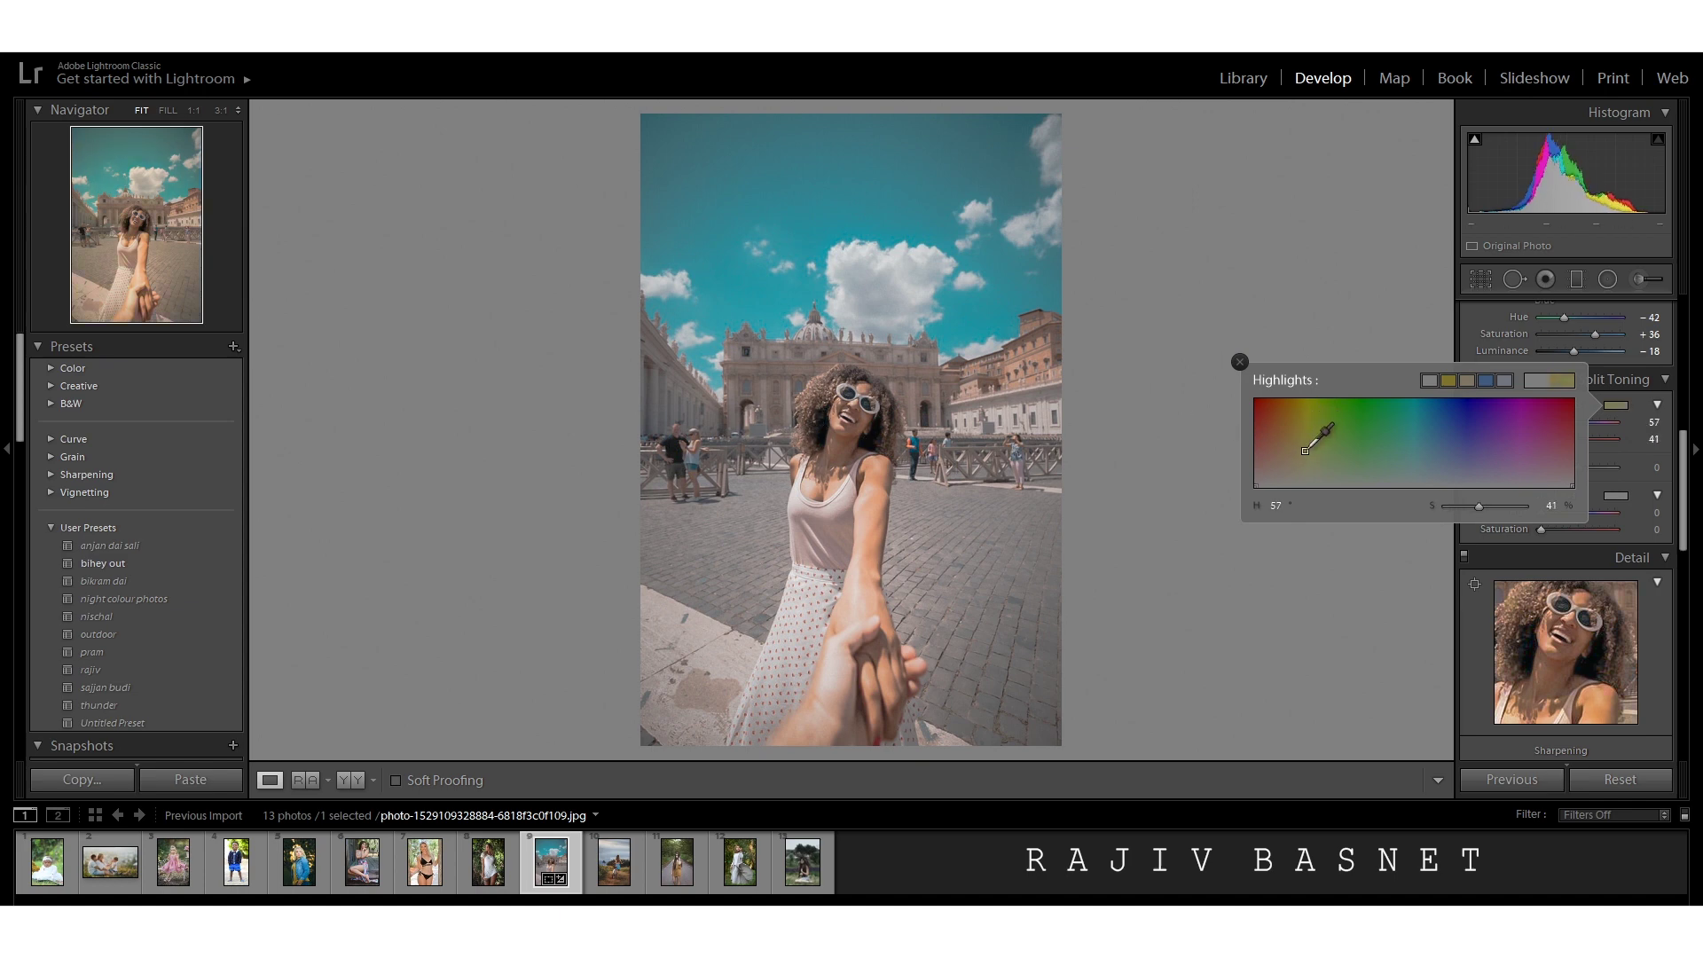
drag(1305, 450, 1454, 476)
click(1405, 301)
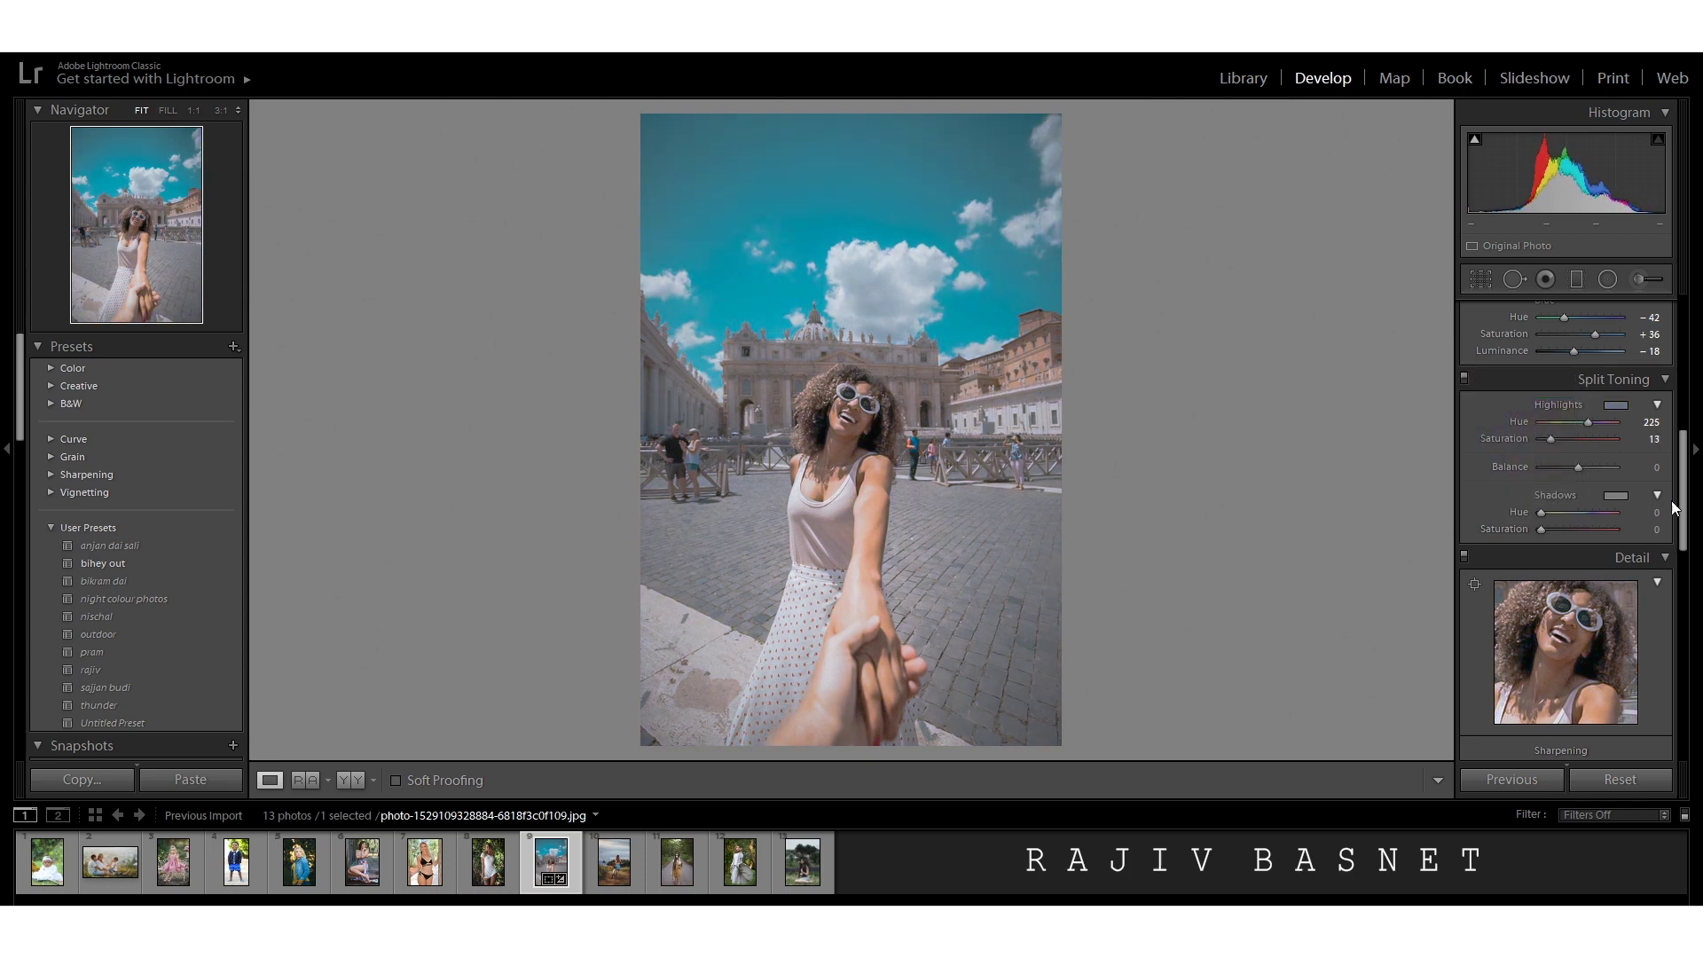
Tint the split toning shadows warm with Hue 37 and Saturation 8, and compare before and after side by side.
scroll(1620, 401, down, 4)
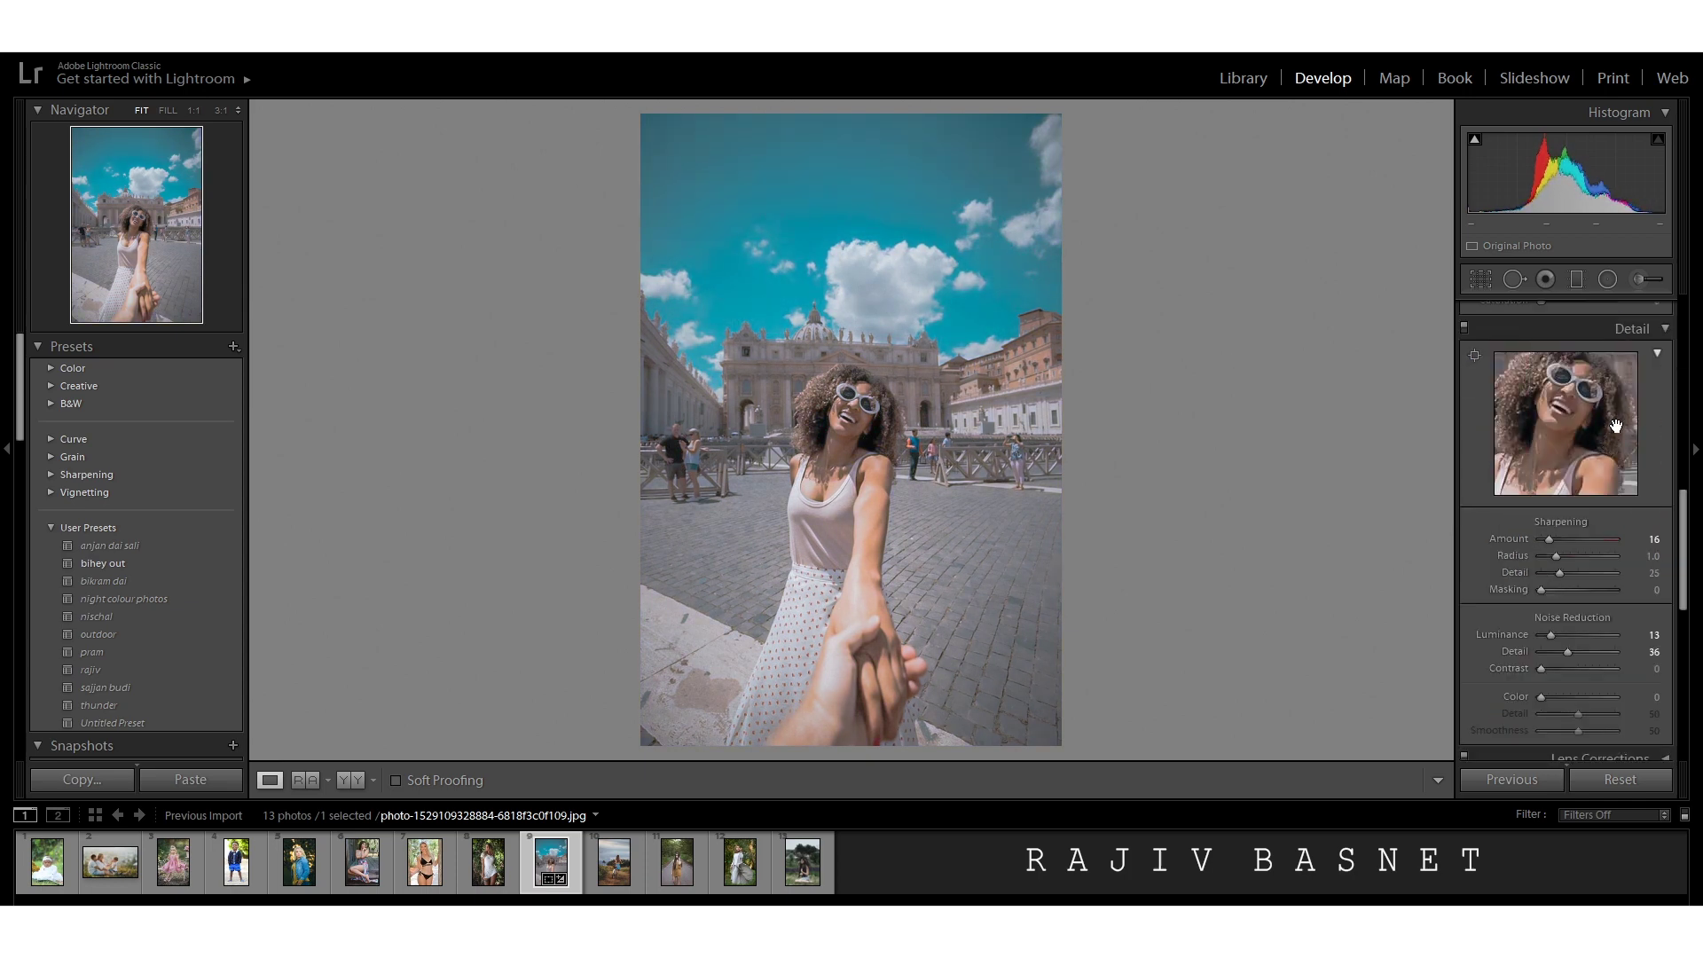
scroll(1600, 417, up, 2)
click(1615, 381)
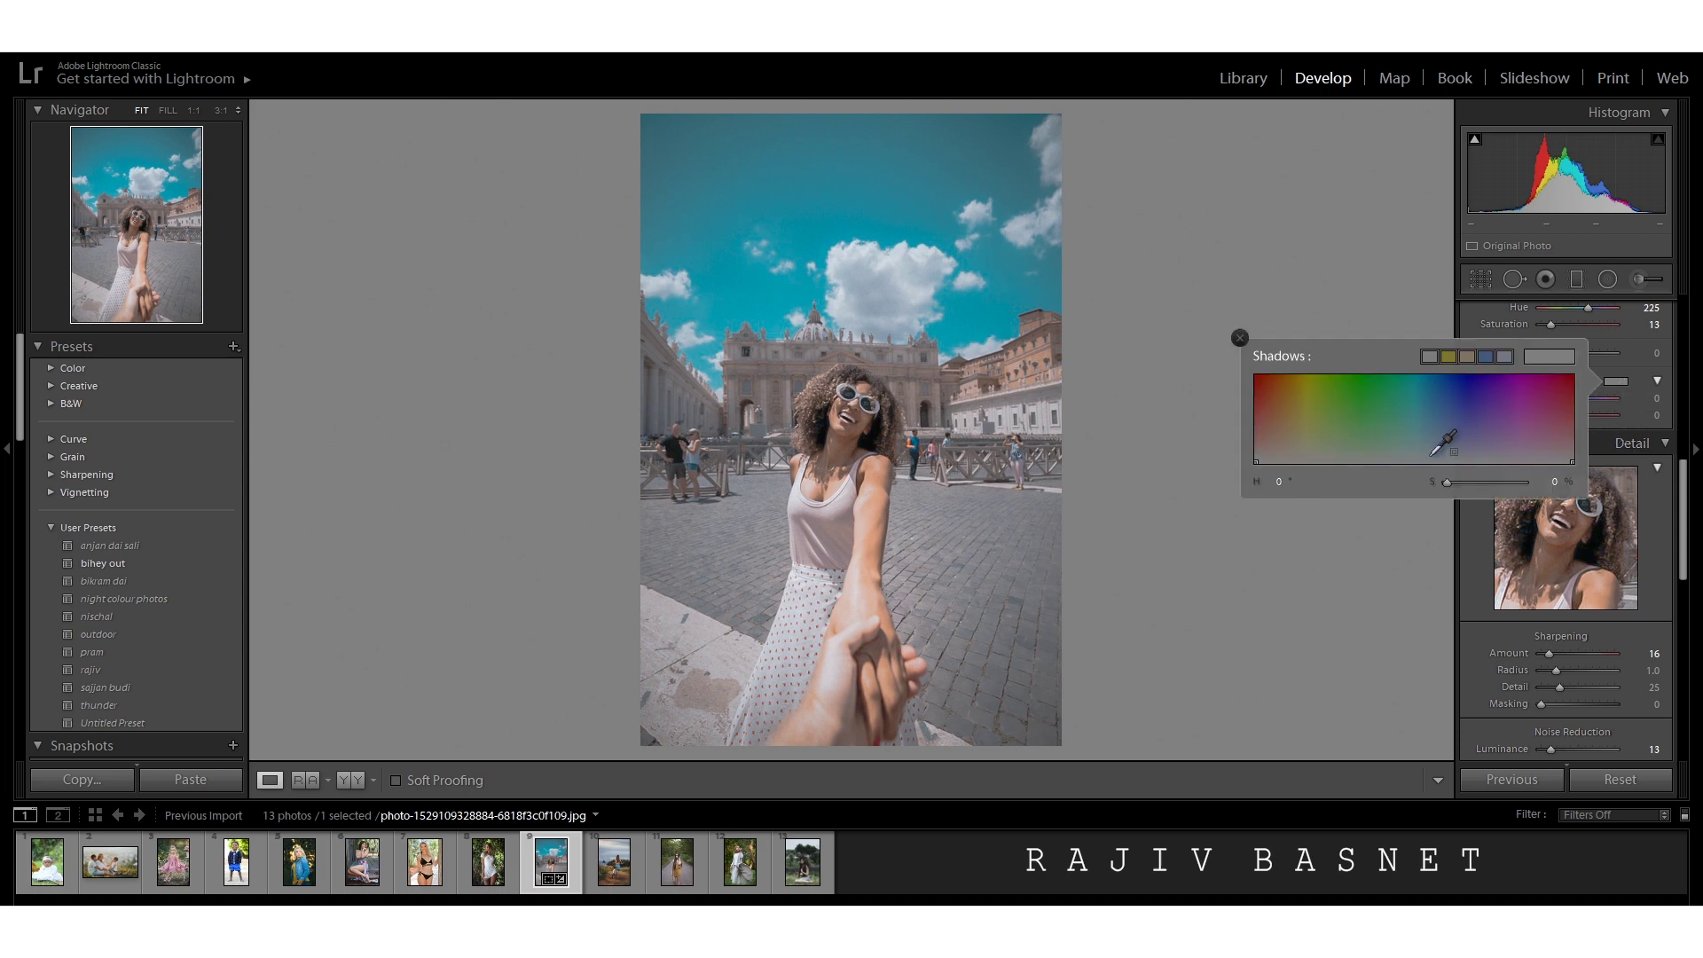
click(1453, 432)
drag(1453, 432, 1311, 445)
drag(1325, 449, 1292, 454)
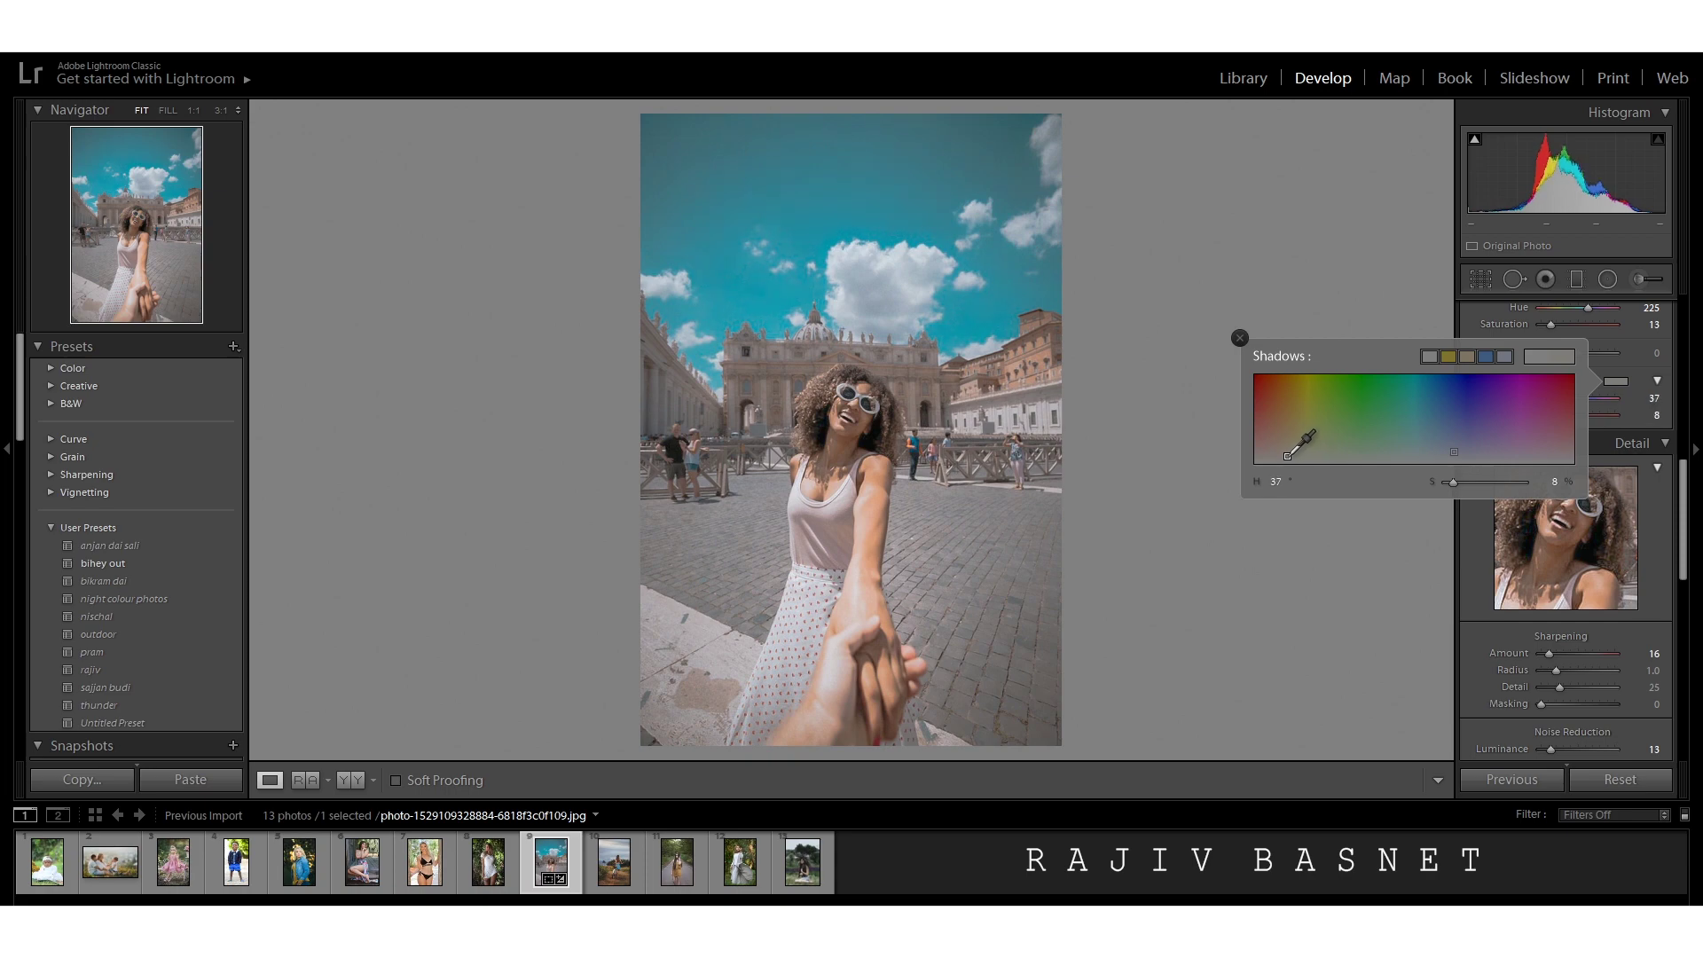
click(1107, 479)
key(y)
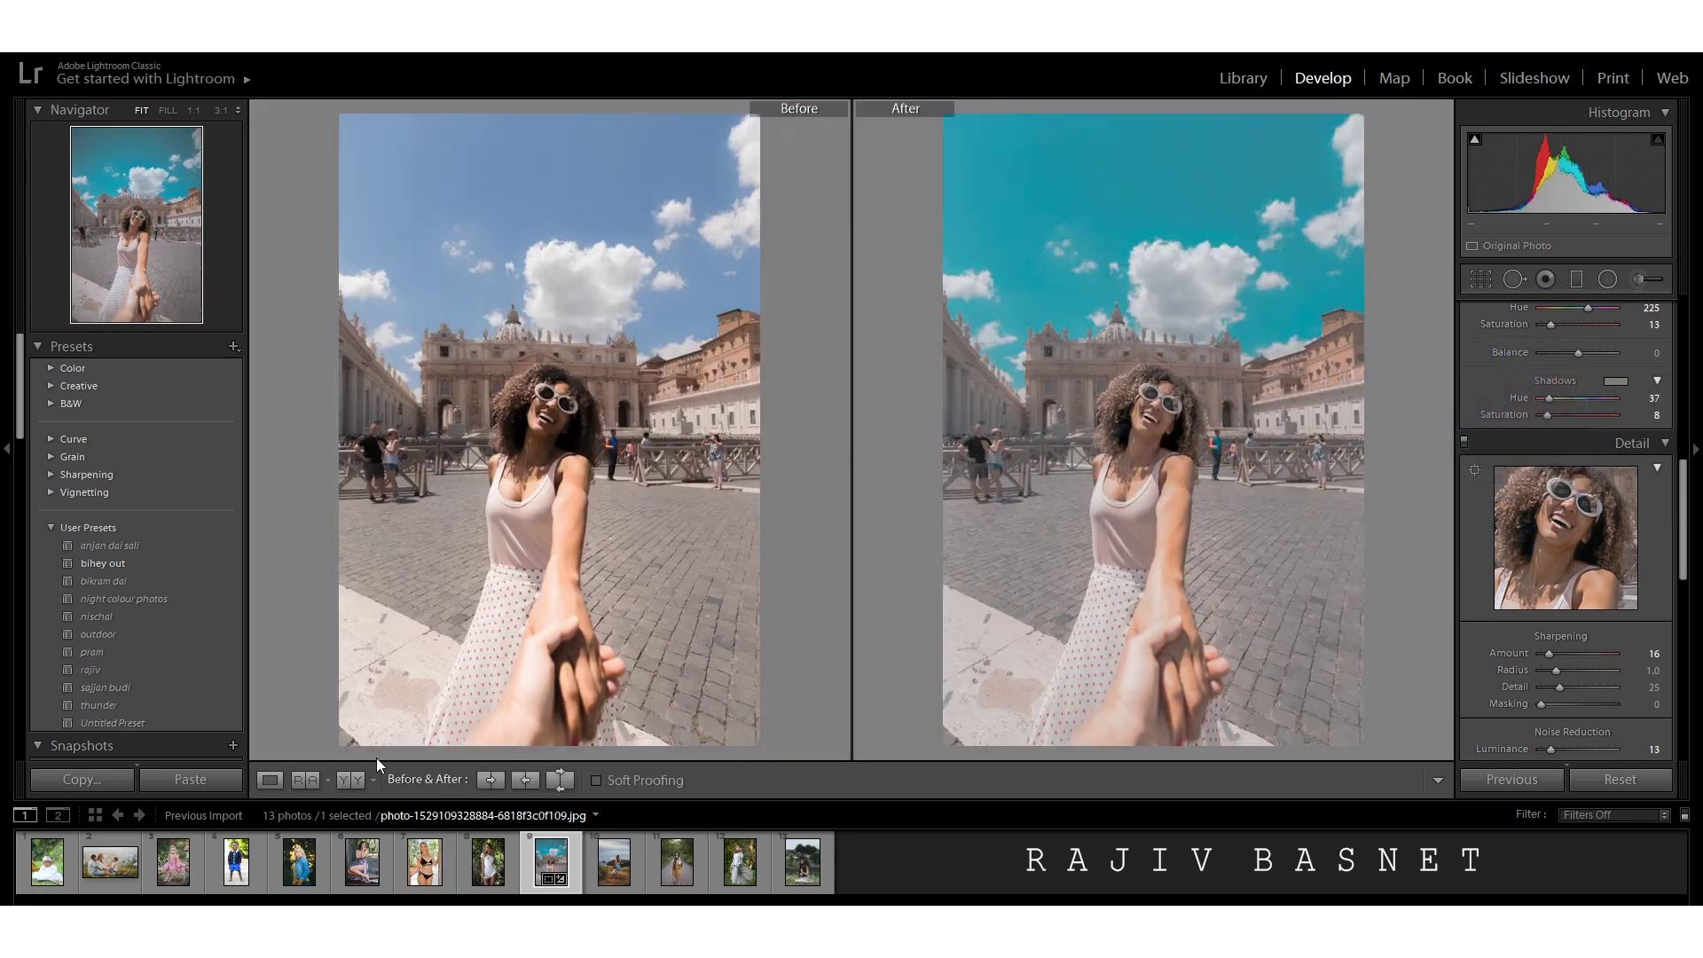
click(1191, 402)
click(1153, 459)
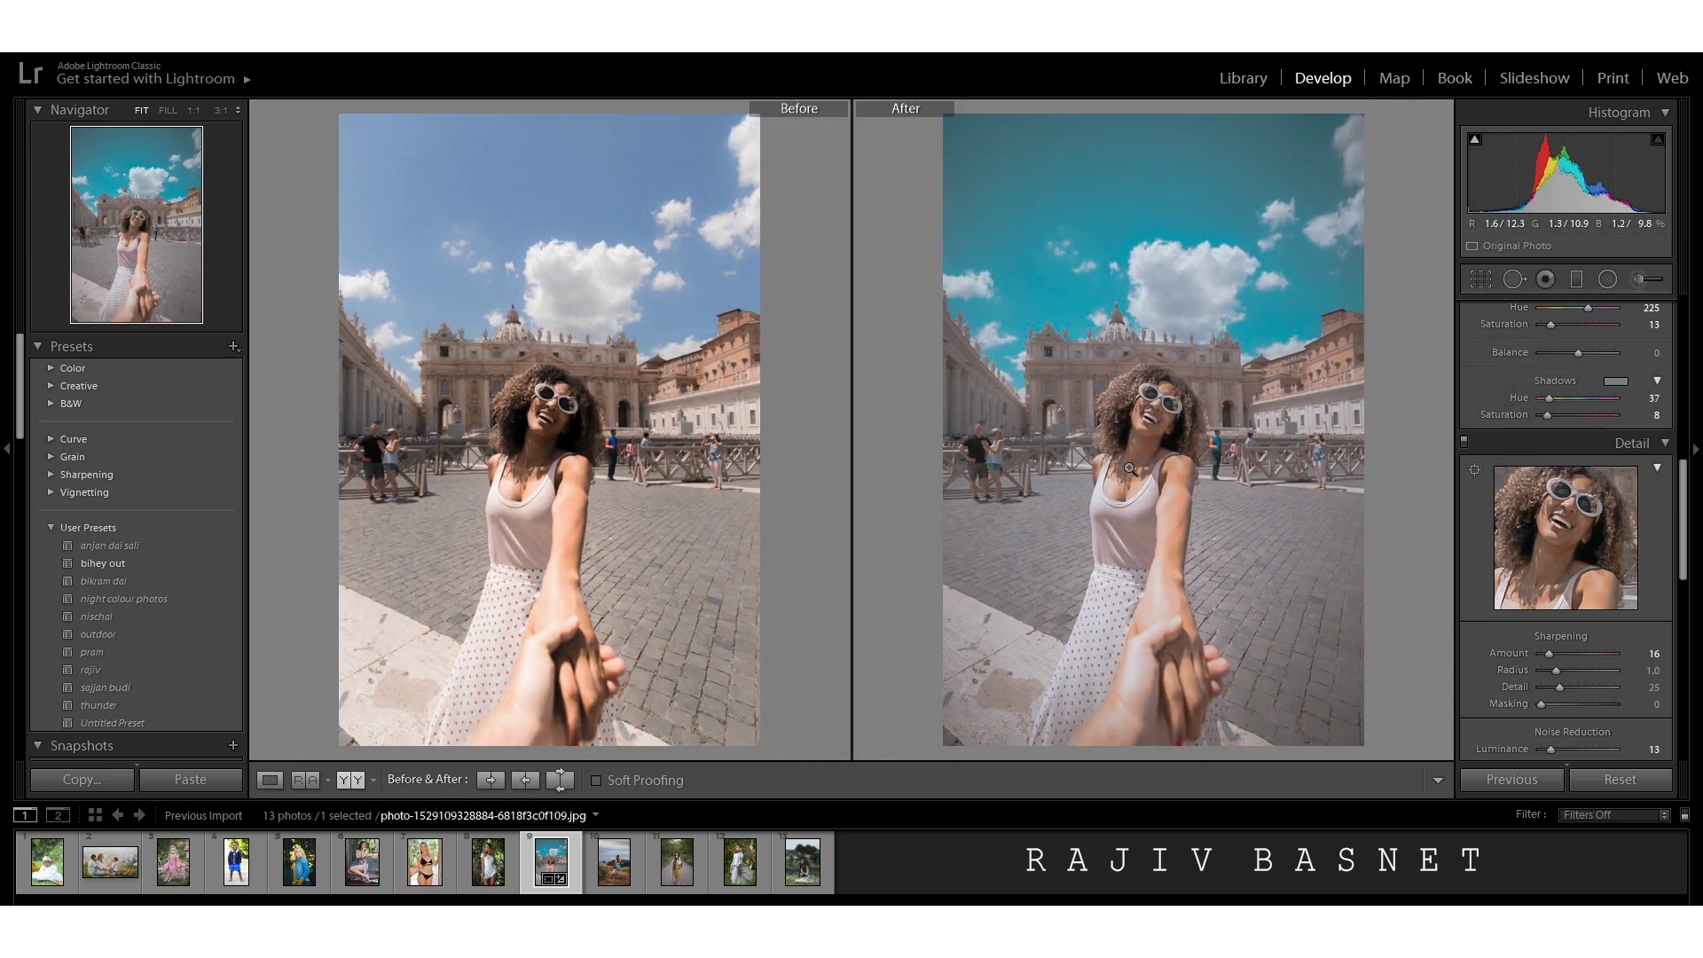
Return to the single-photo view and set Blacks to -26, Vibrance to +7 and Saturation to +10 in the basic adjustments.
click(270, 780)
scroll(1534, 527, up, 10)
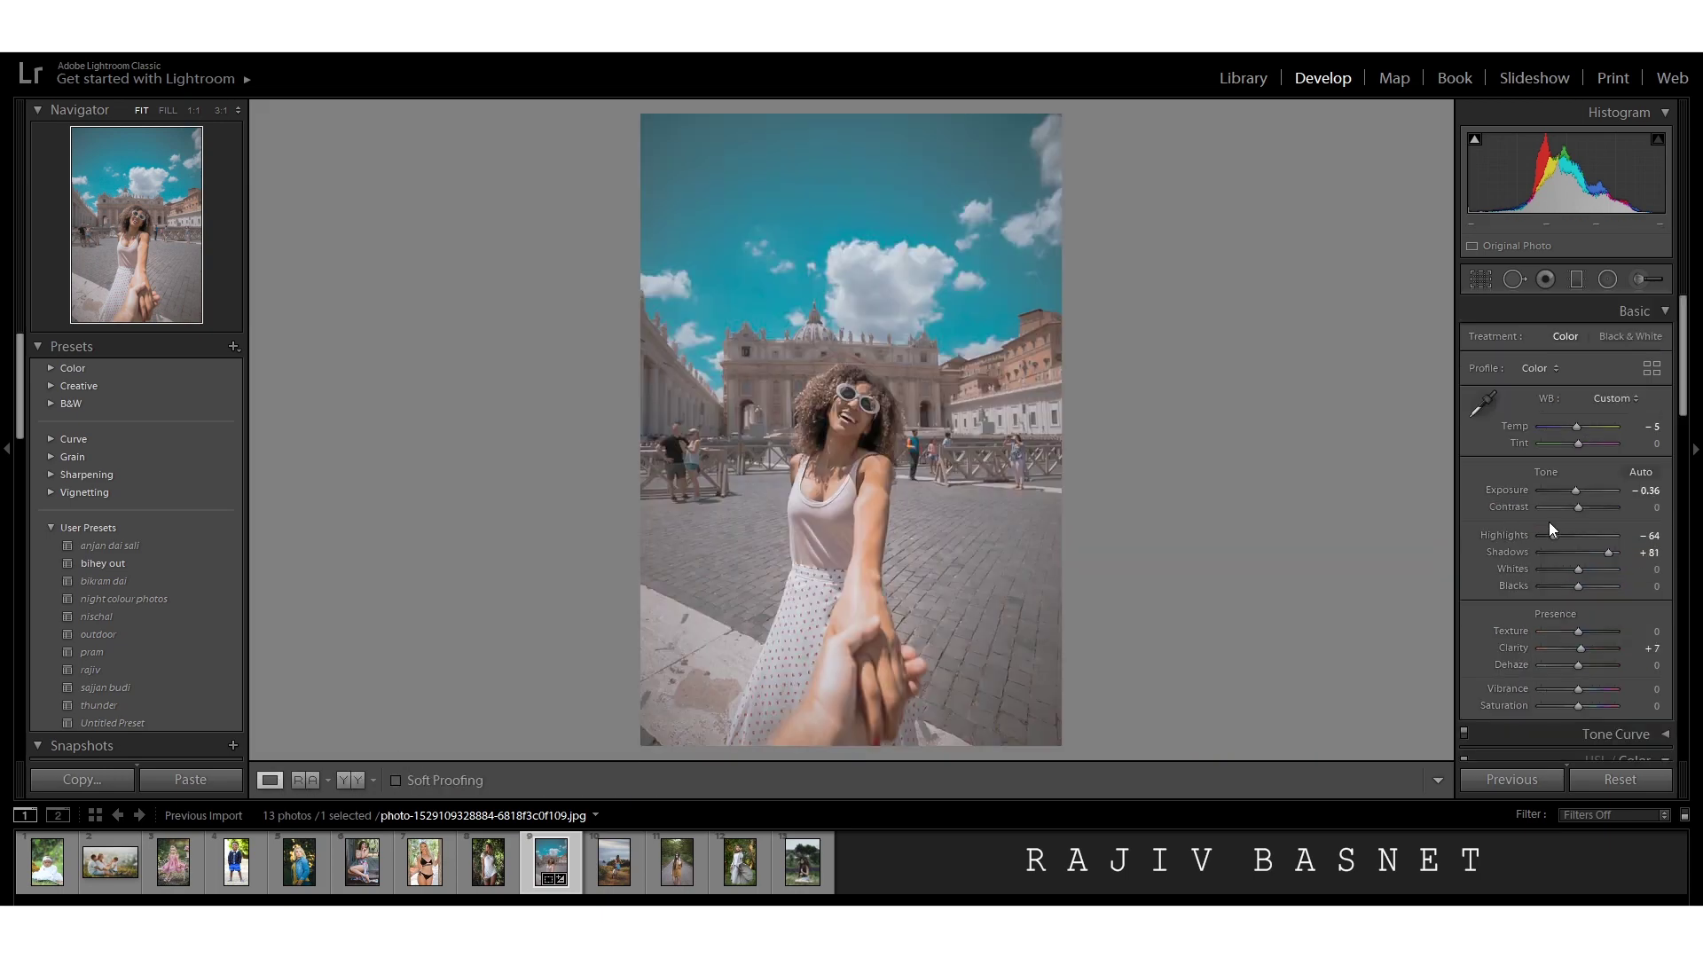
drag(1577, 588, 1565, 595)
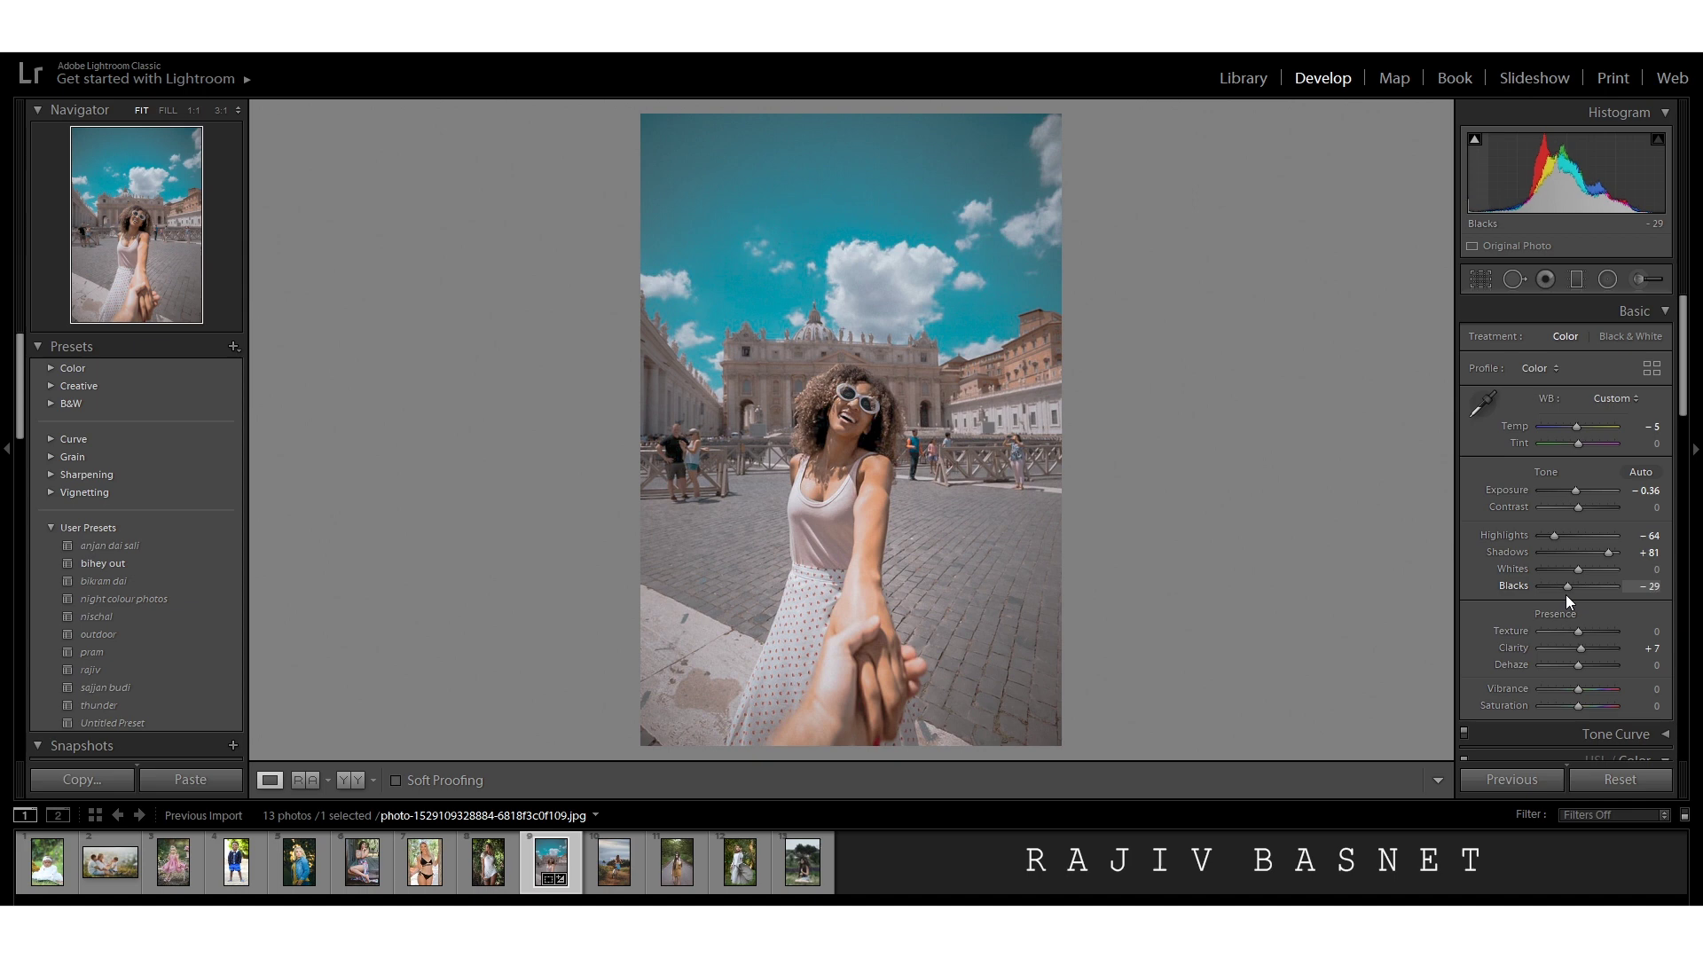
scroll(1567, 621, down, 5)
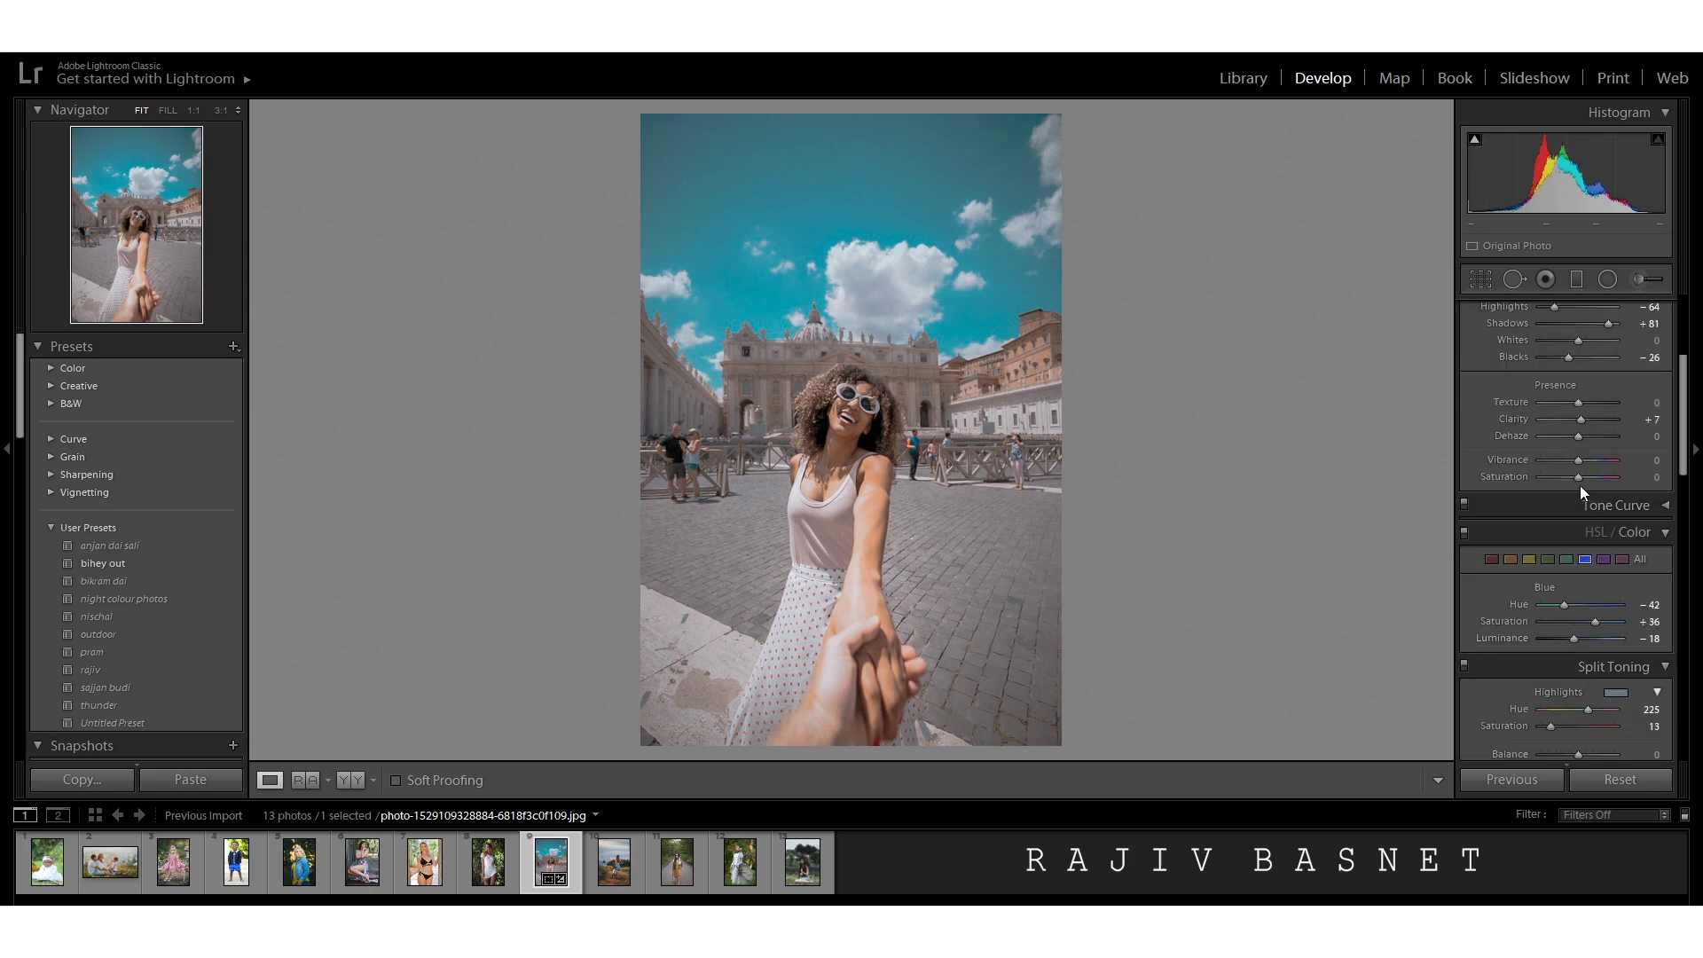
drag(1578, 463, 1588, 477)
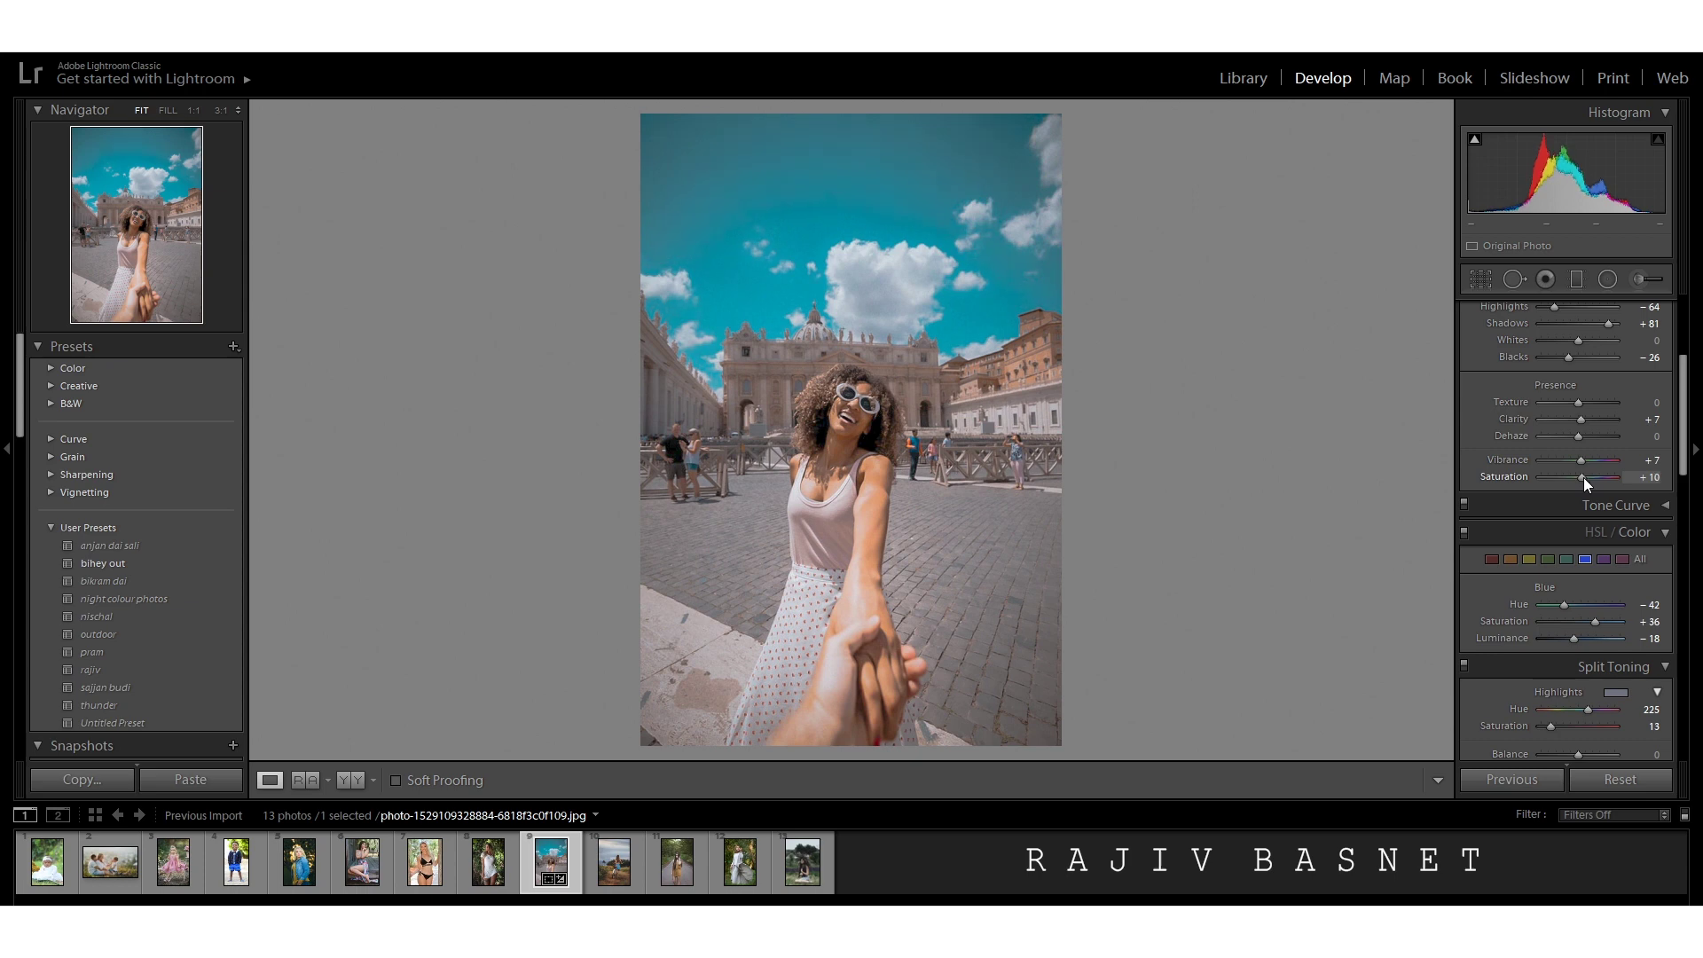
Raise the split toning shadows Saturation to 14.
scroll(1582, 477, down, 12)
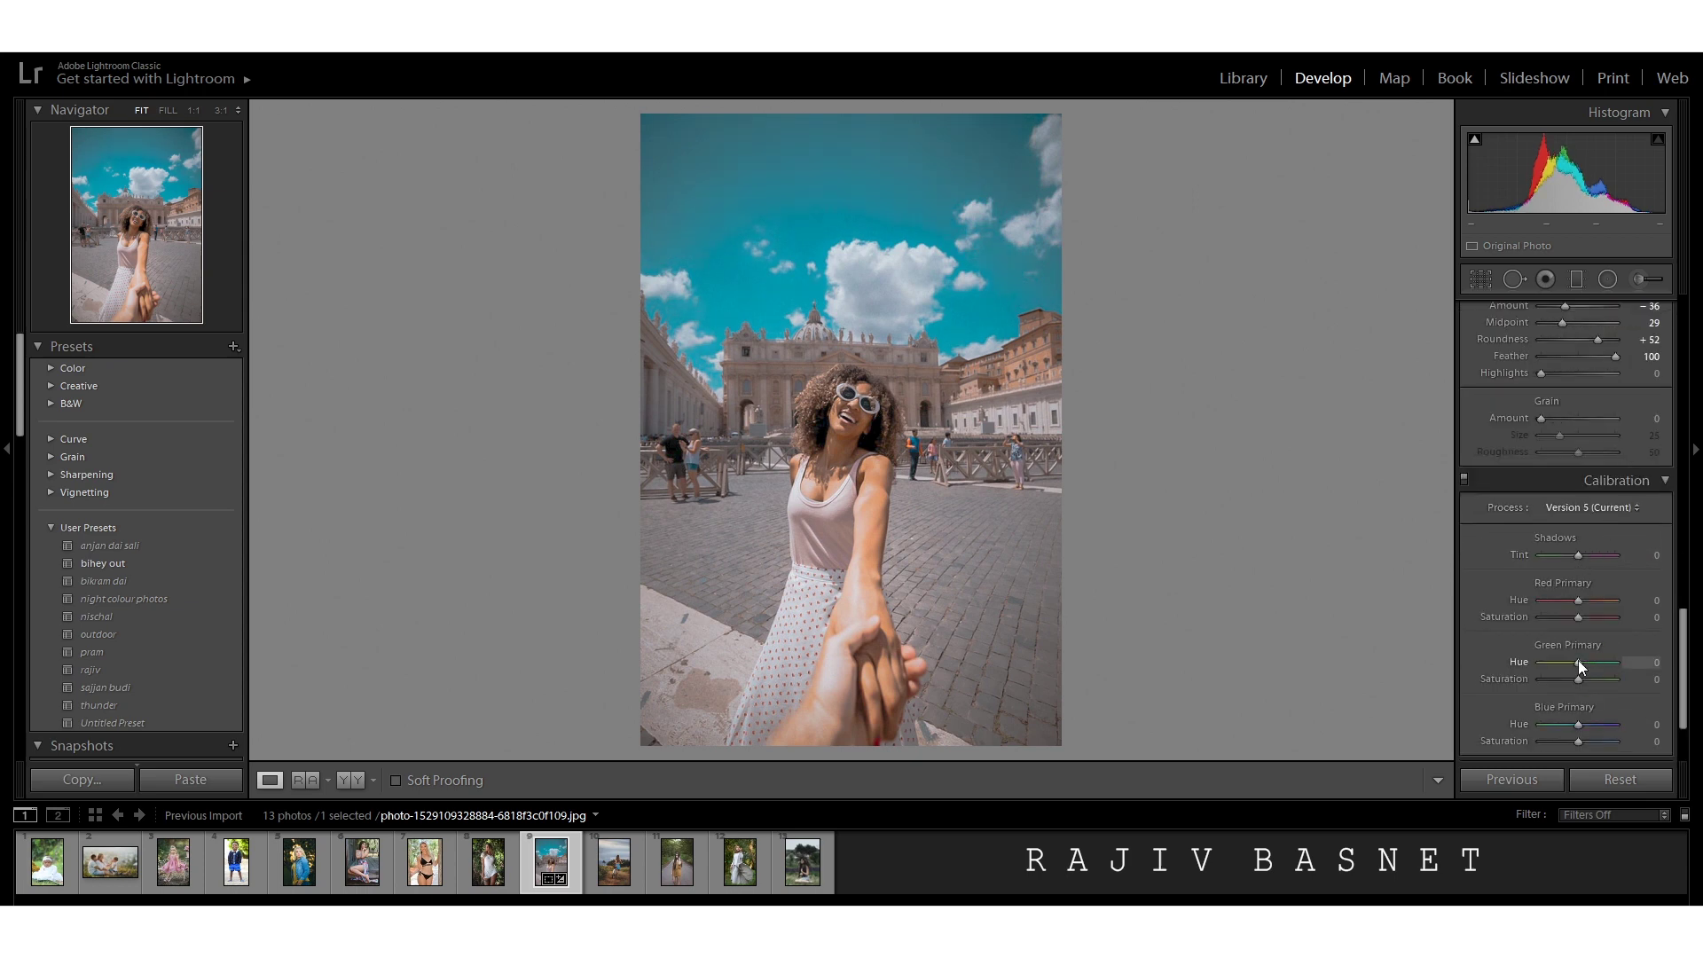
scroll(1578, 659, up, 5)
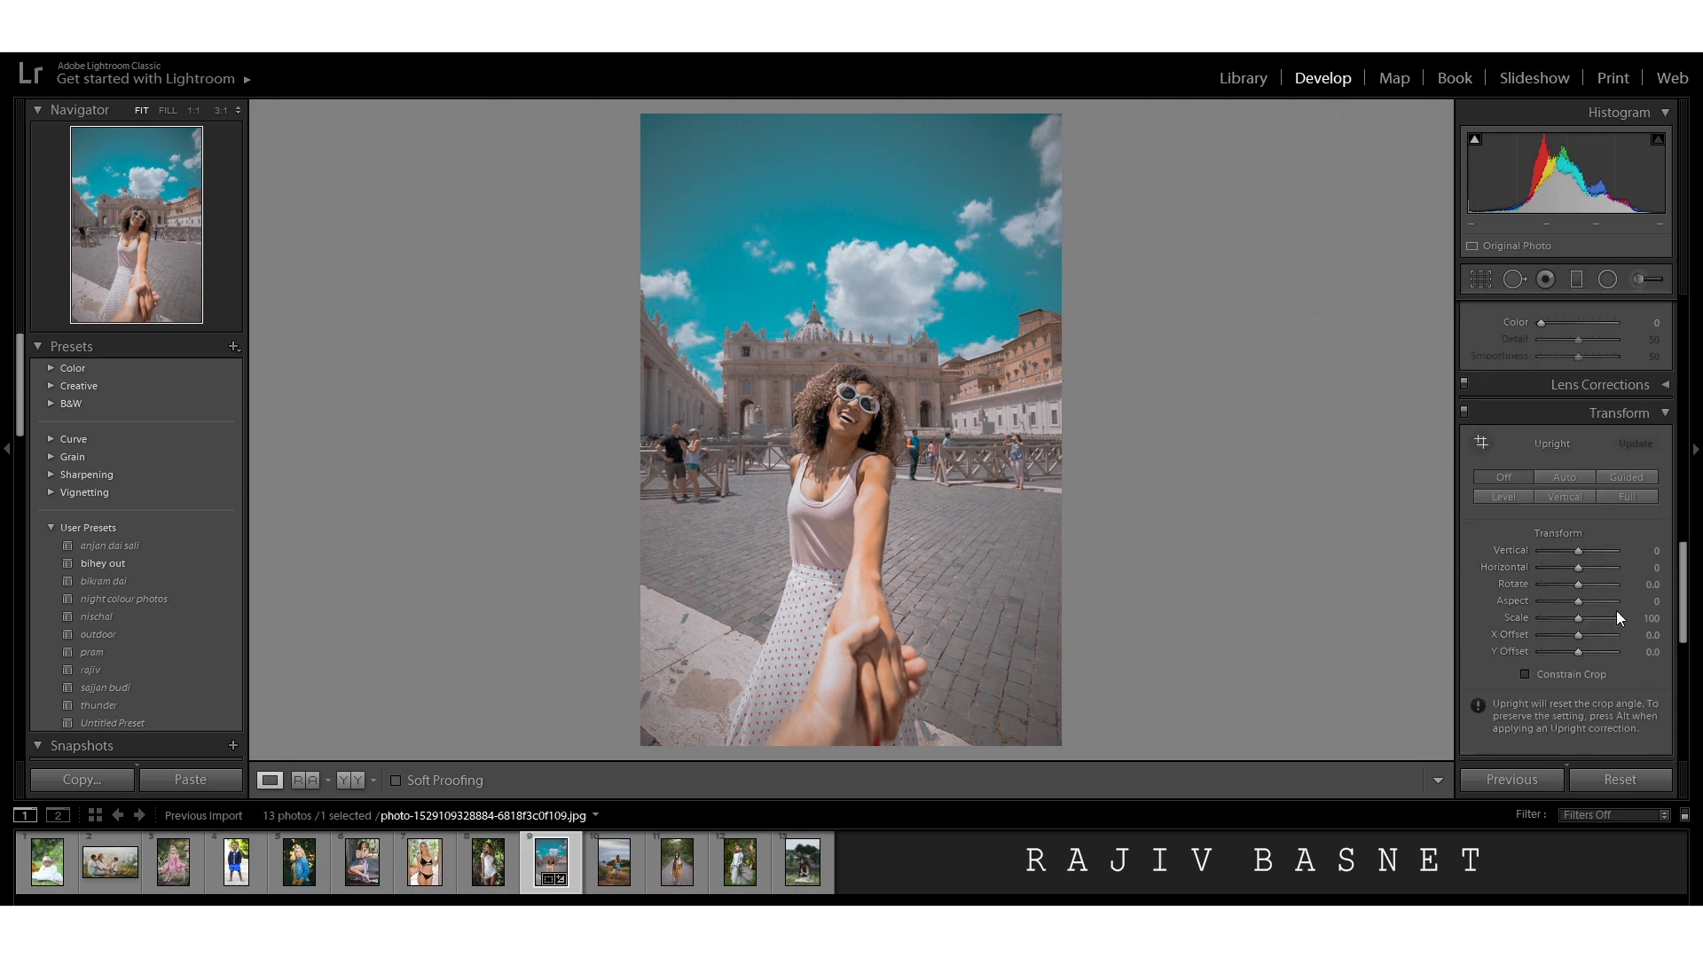
scroll(1609, 615, up, 4)
scroll(1599, 605, up, 3)
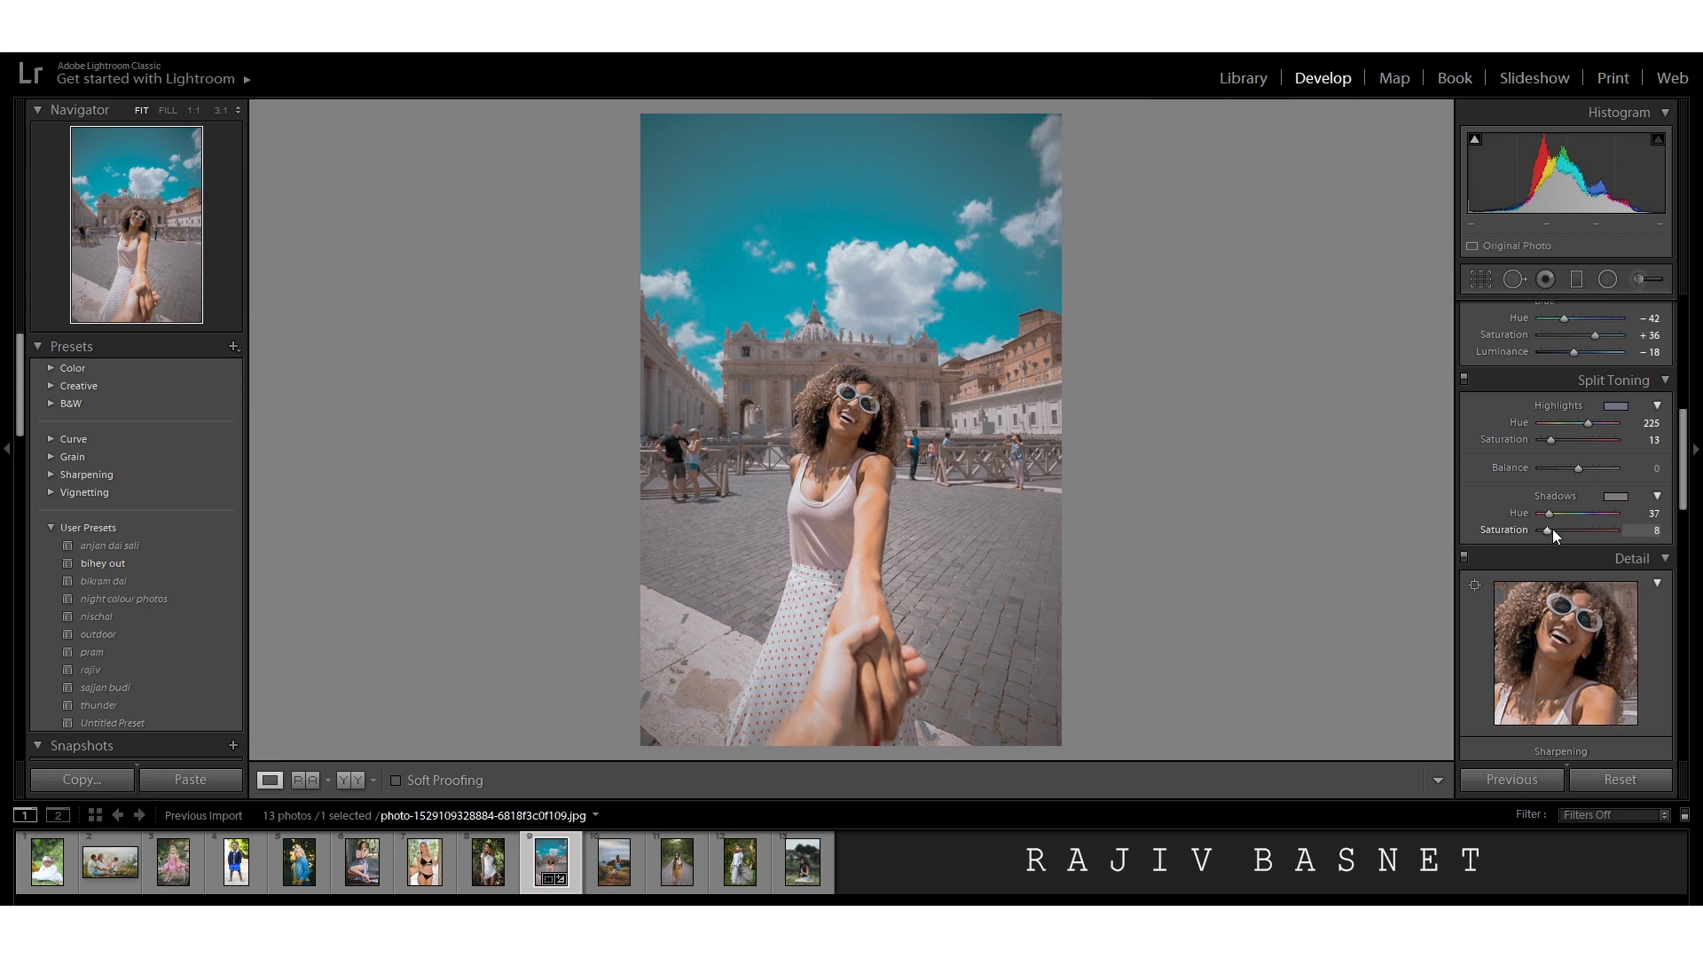
drag(1552, 534, 1561, 535)
Compare before and after side by side, examine the woman and sky at 1:1, and return to the fitted view.
click(351, 780)
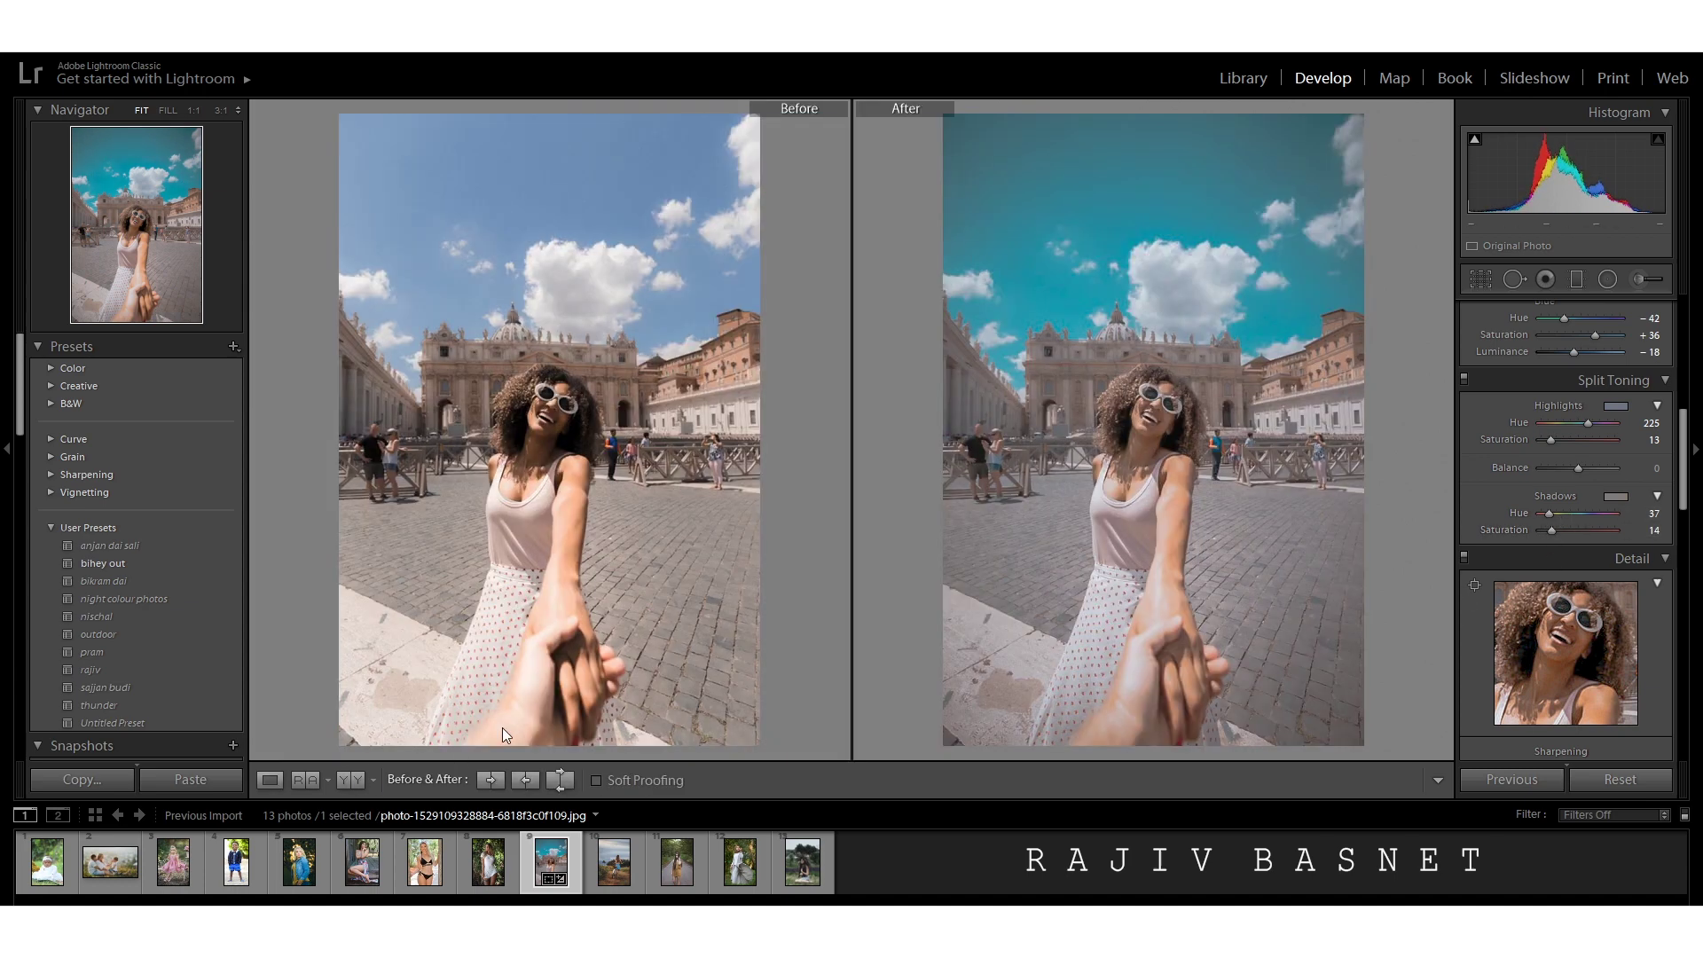
click(1205, 367)
click(1204, 367)
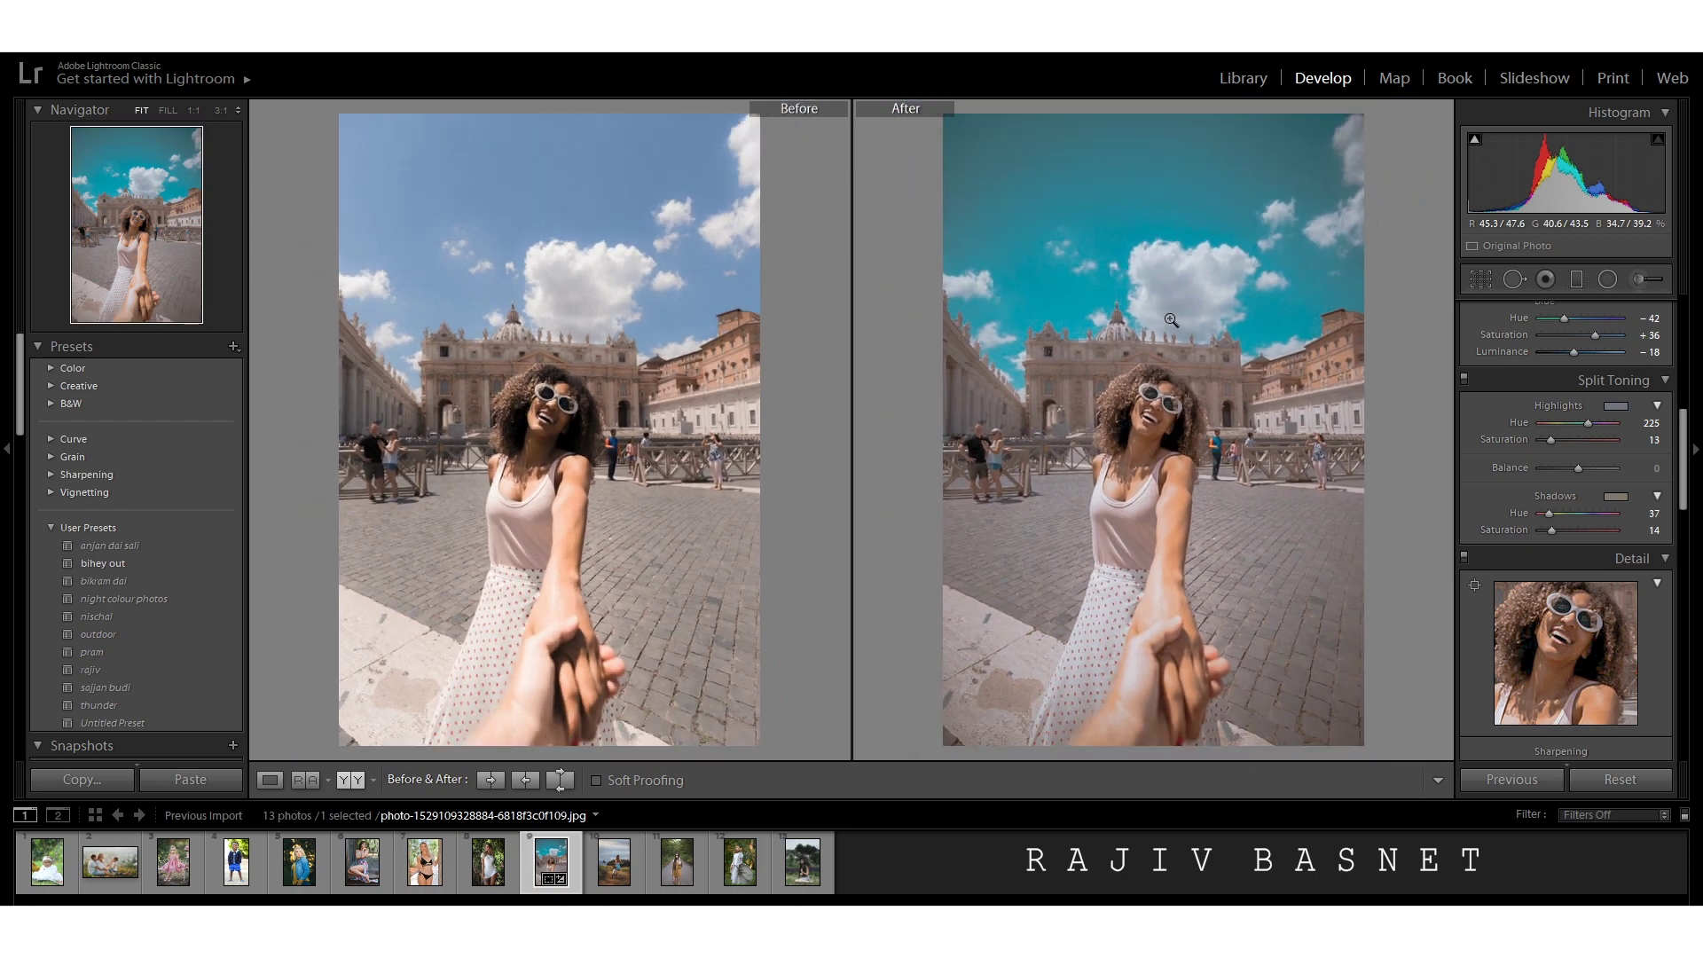
click(1169, 367)
drag(1173, 455, 1178, 307)
drag(1179, 421, 1208, 567)
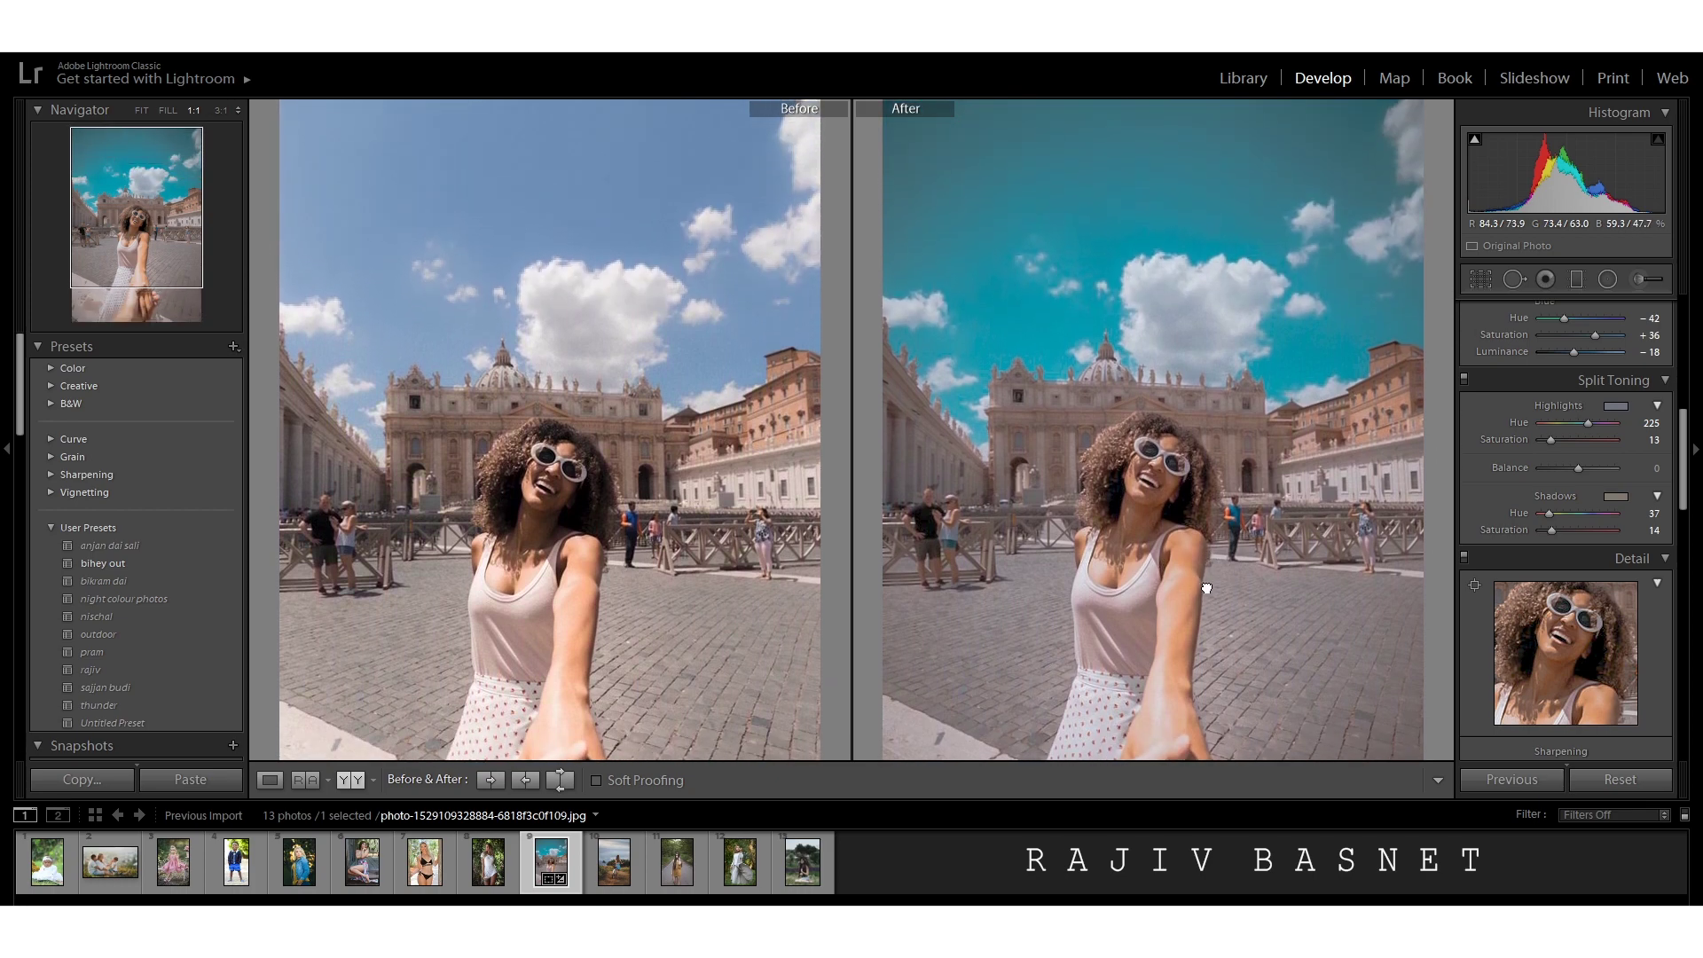
click(1209, 565)
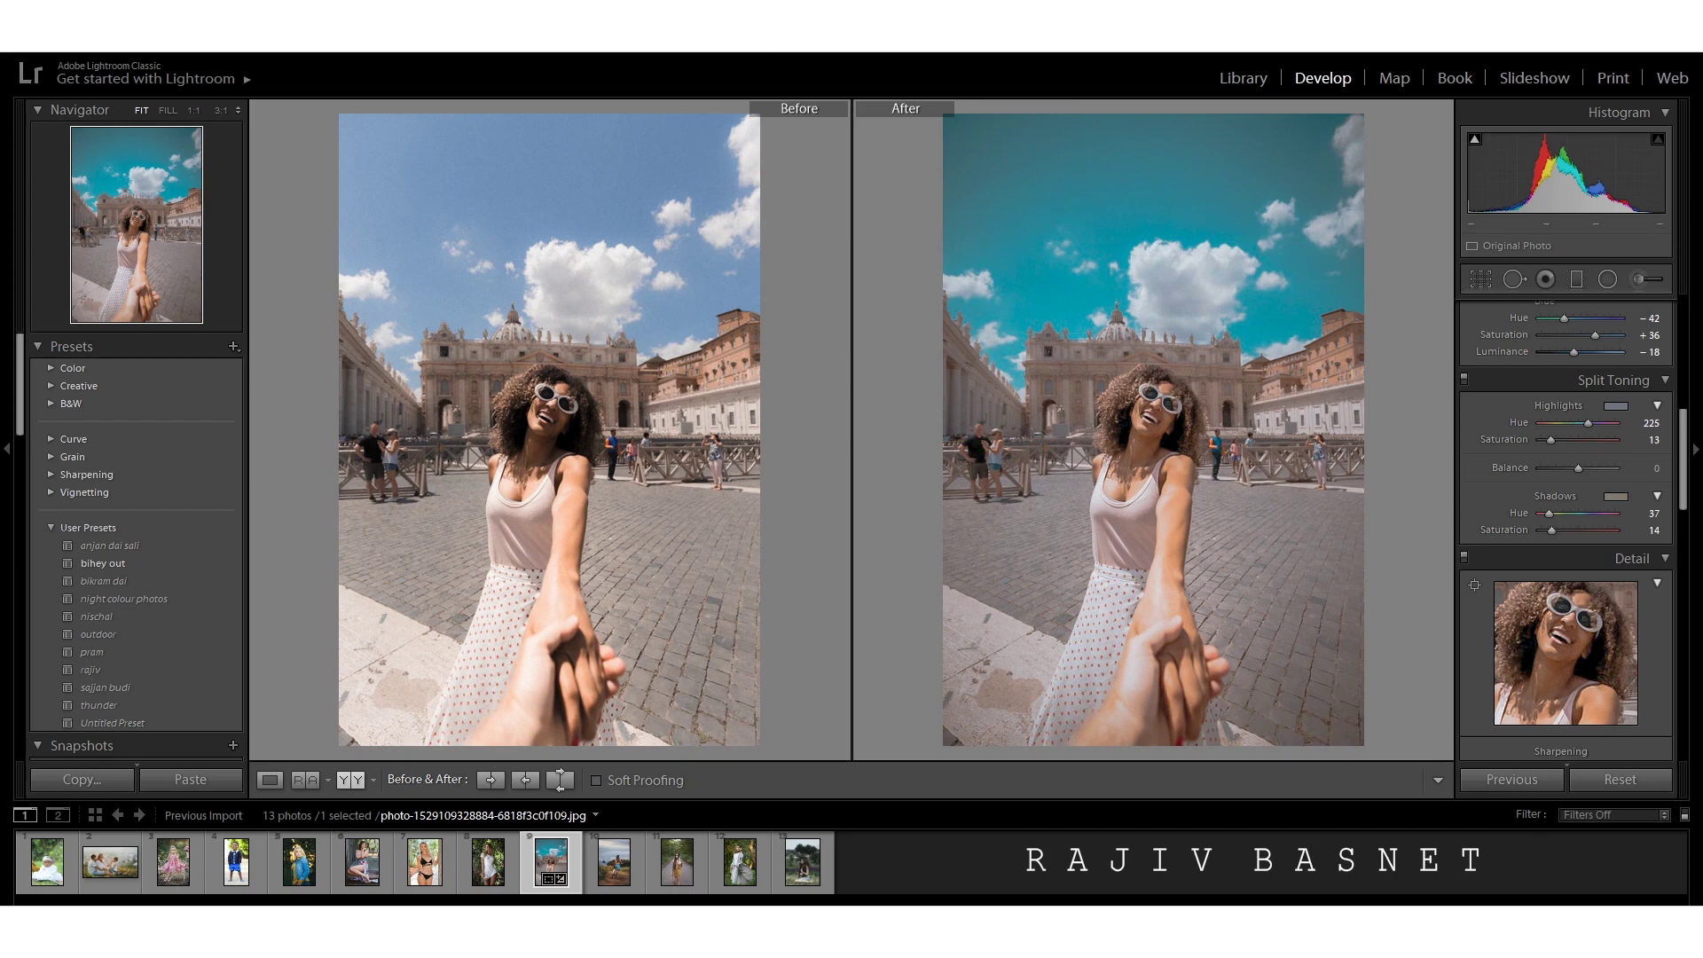
Review the export settings and export the photo to the "lightroom edit" subfolder on drive G: at 240 pixels per inch.
click(16, 30)
click(69, 272)
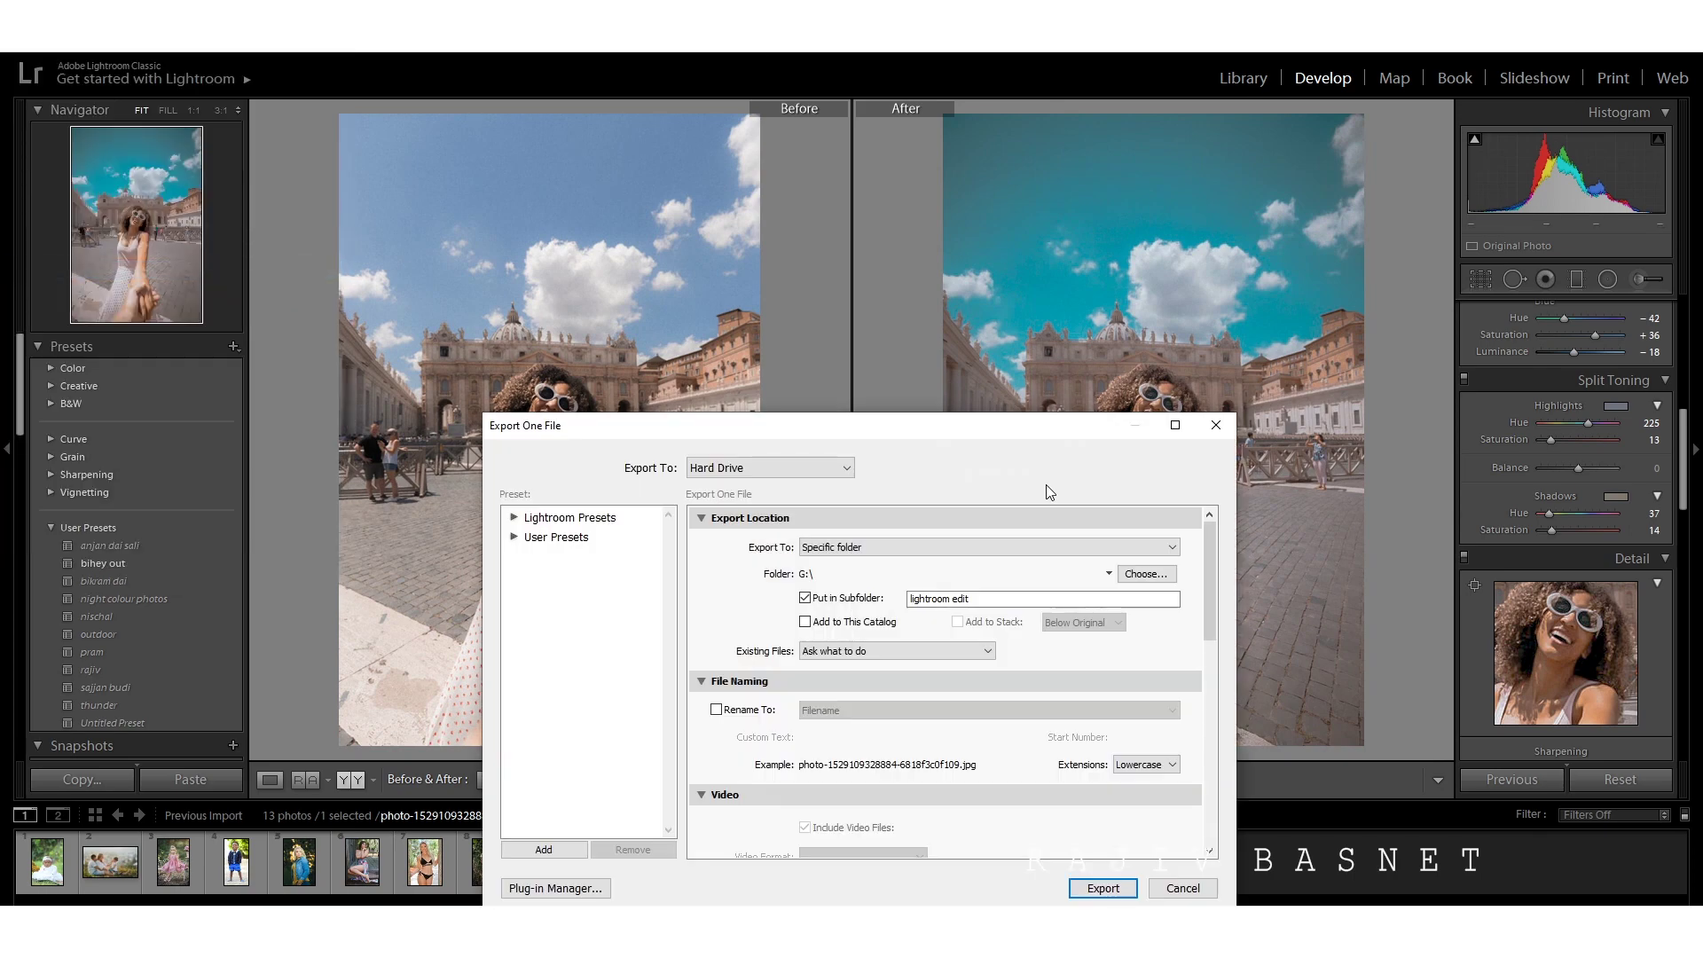
scroll(1008, 629, down, 10)
drag(1059, 431, 1062, 269)
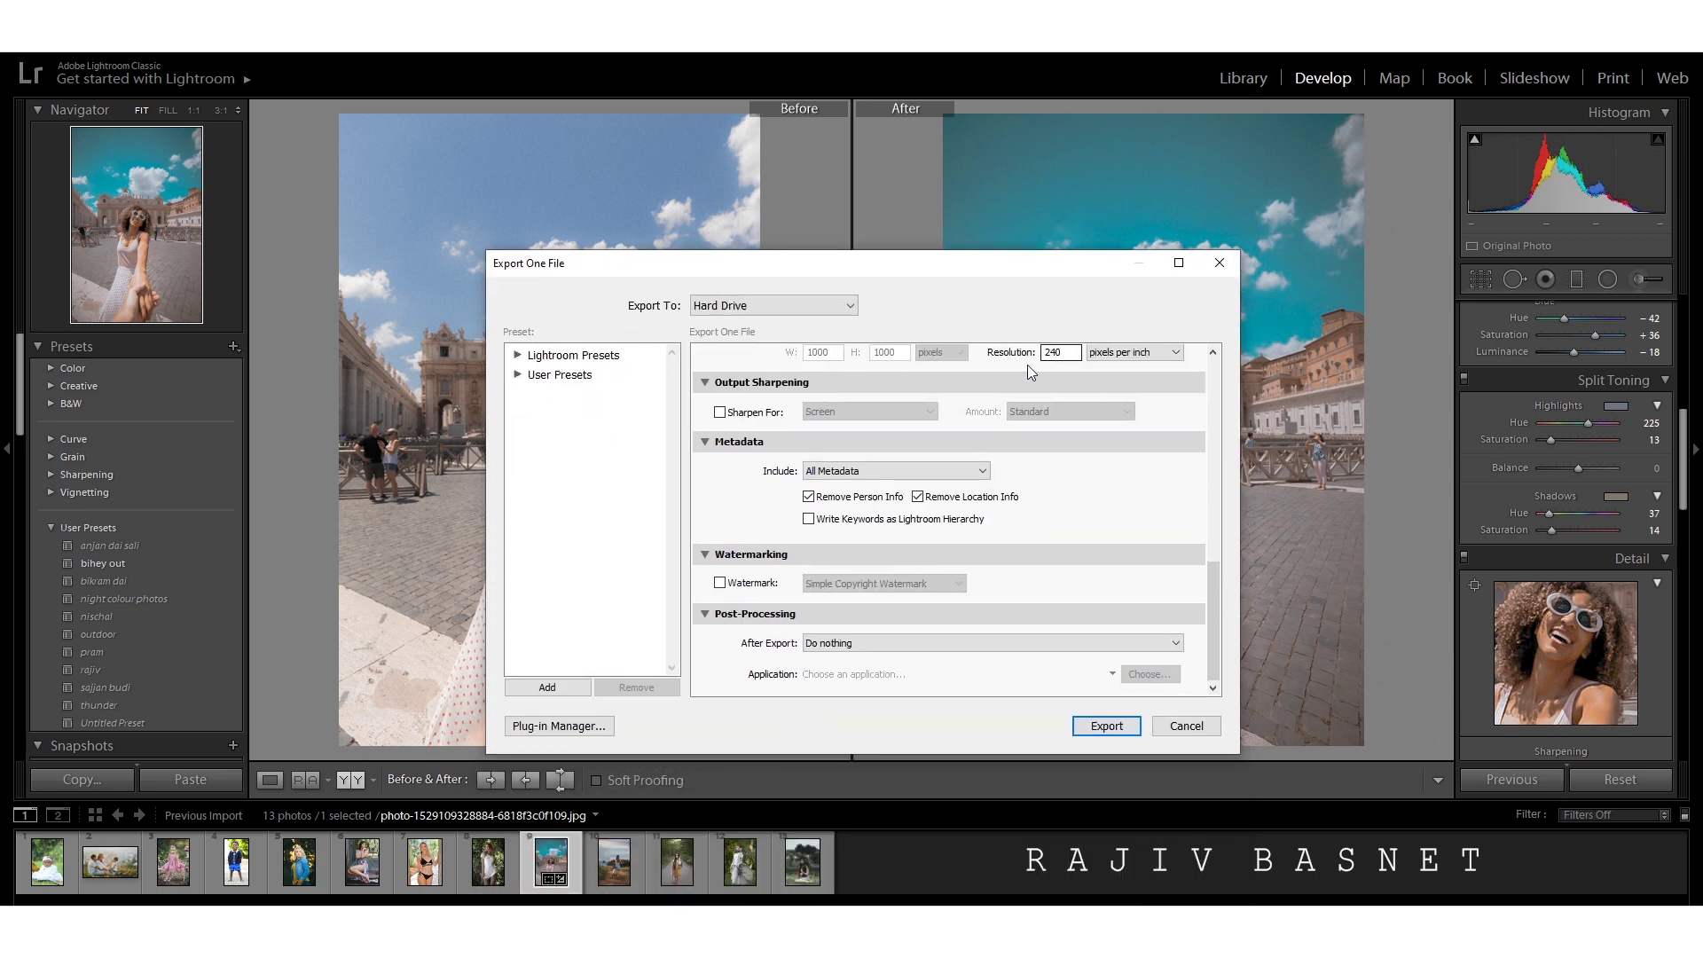
scroll(1041, 509, up, 10)
scroll(1041, 510, down, 4)
mouse_move(1089, 362)
mouse_down()
mouse_move(1024, 372)
mouse_move(1092, 364)
mouse_up()
scroll(1067, 677, down, 2)
click(1105, 725)
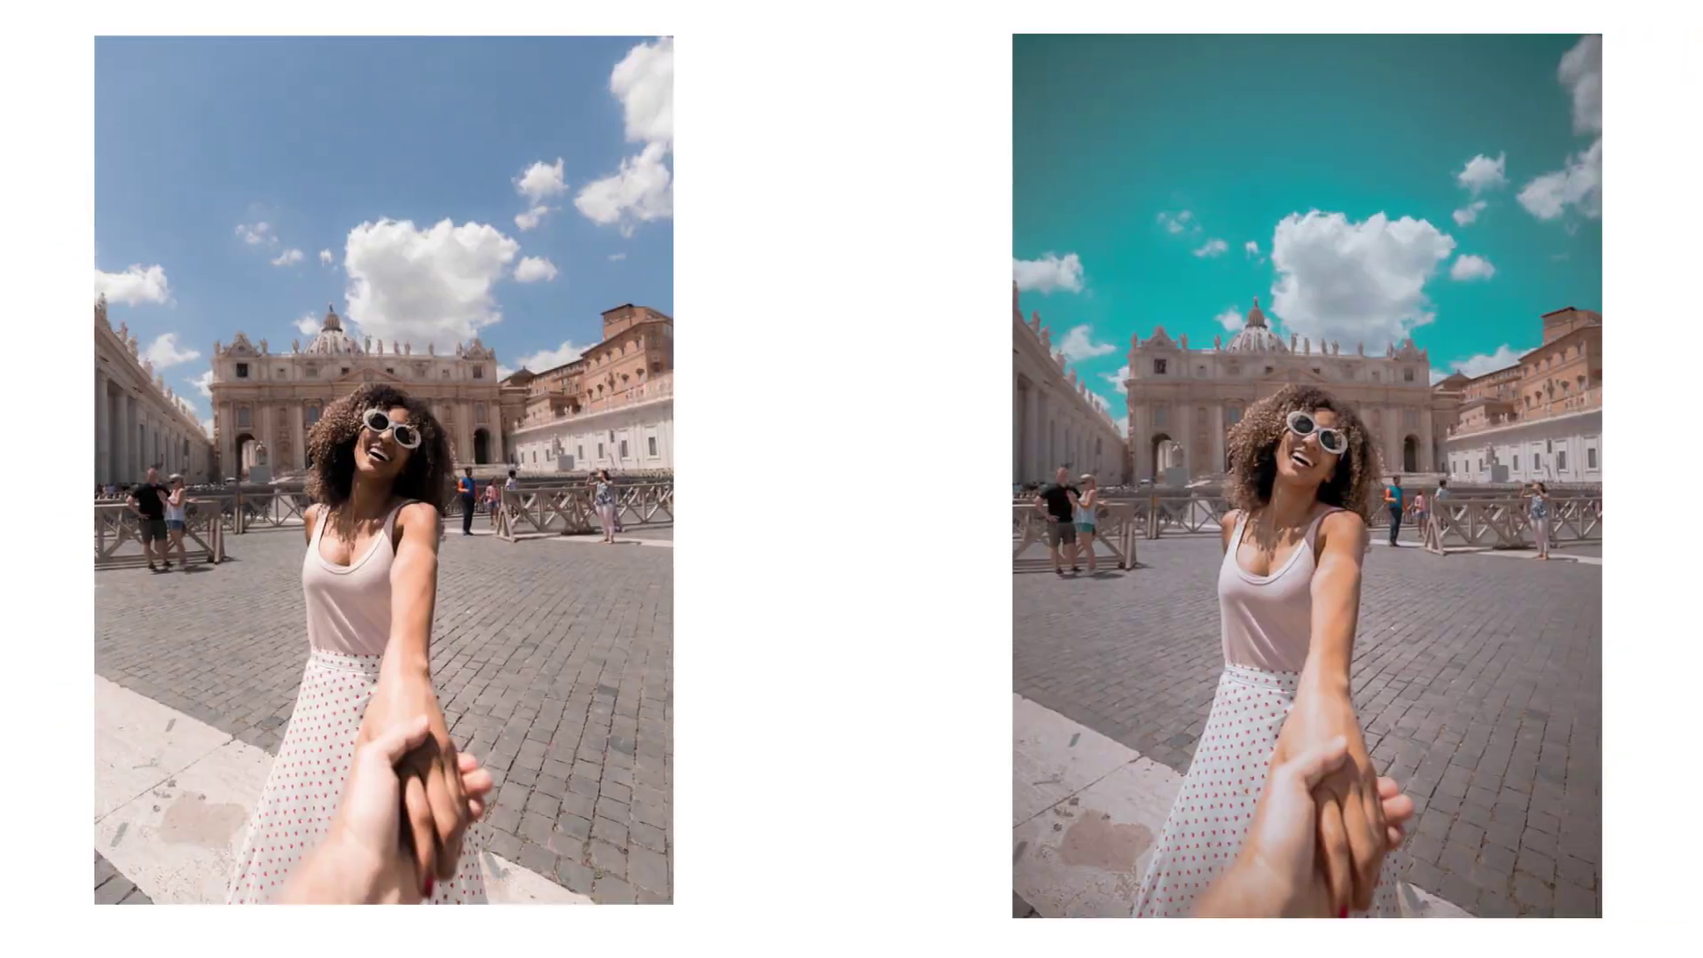